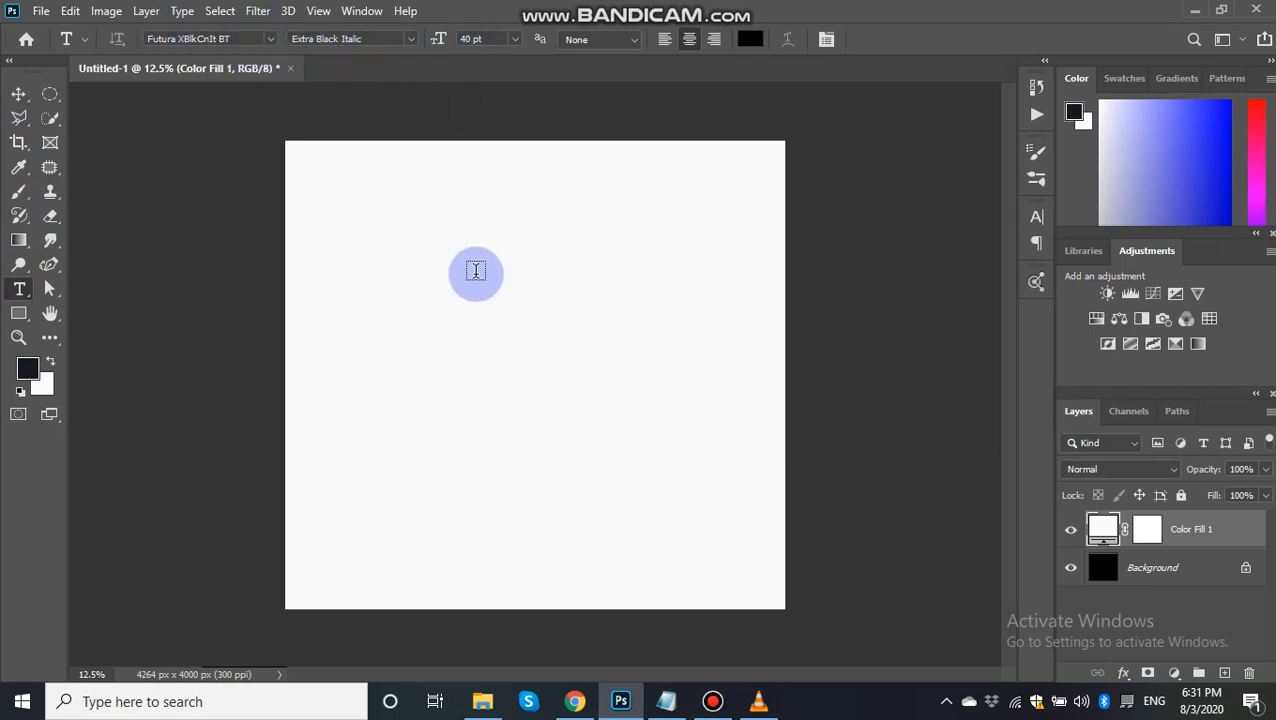
- Add a text layer with the letter S in black Futura XBlkCnIt BT, Extra Black Italic, at 40 pt
click(450, 287)
key(BackSpace)
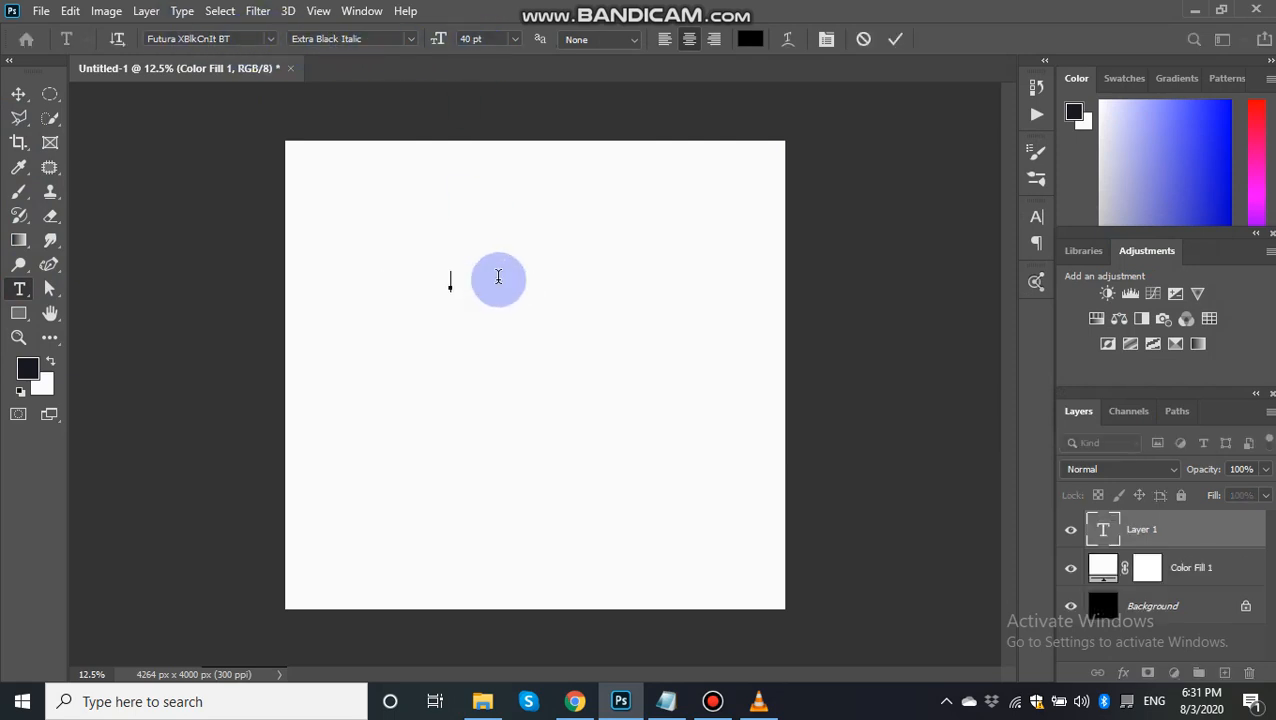
click(898, 40)
click(18, 97)
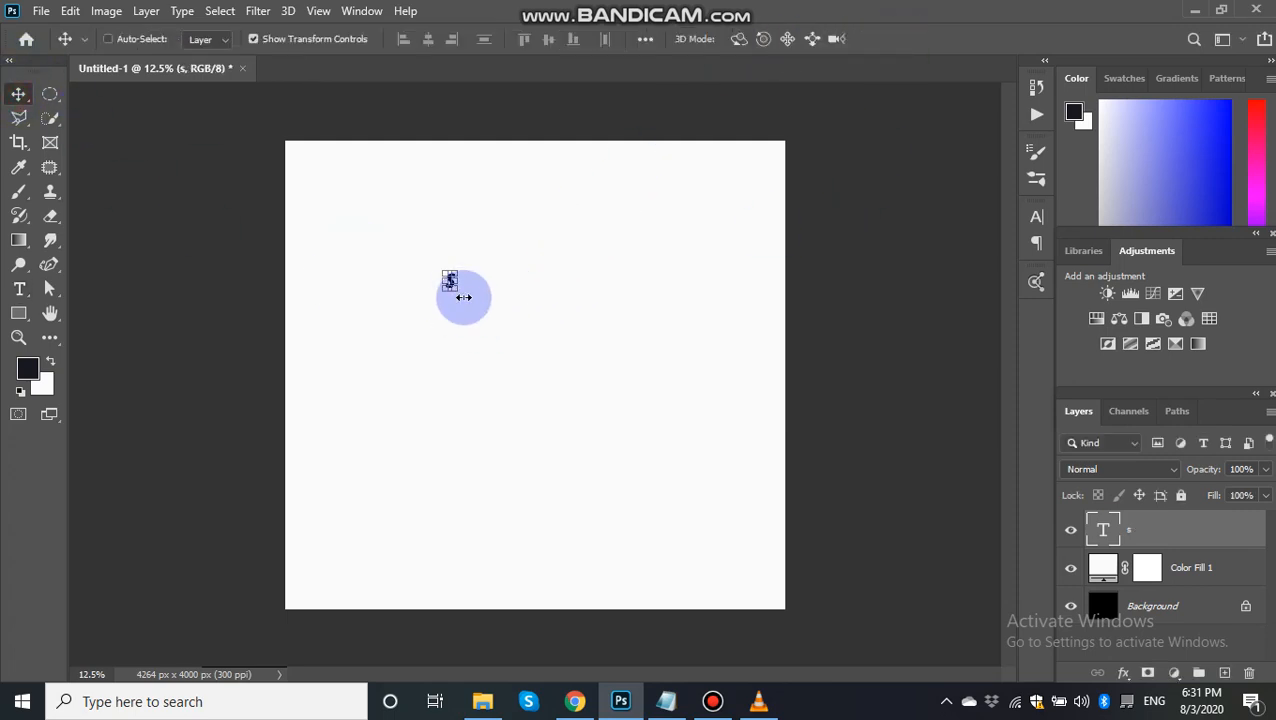
- Scale the letter S up to about 1295% and move it near the centre of the canvas
drag(455, 290, 670, 542)
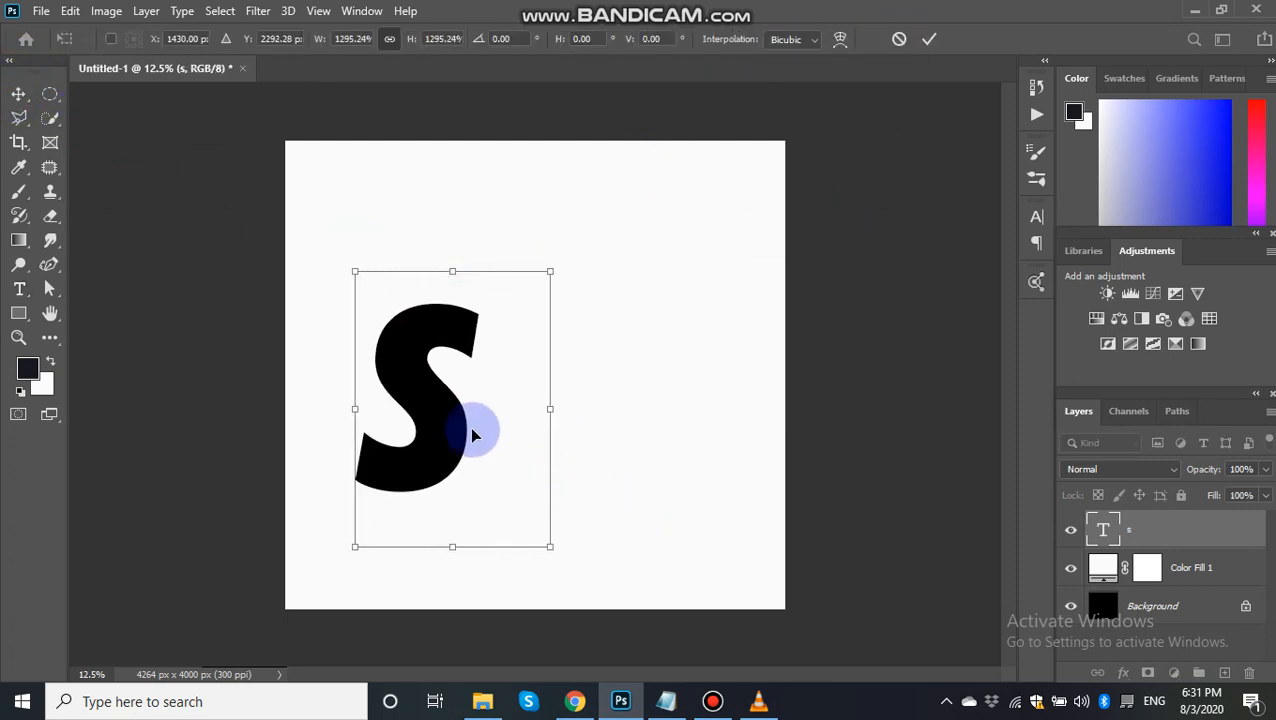
drag(478, 427, 584, 384)
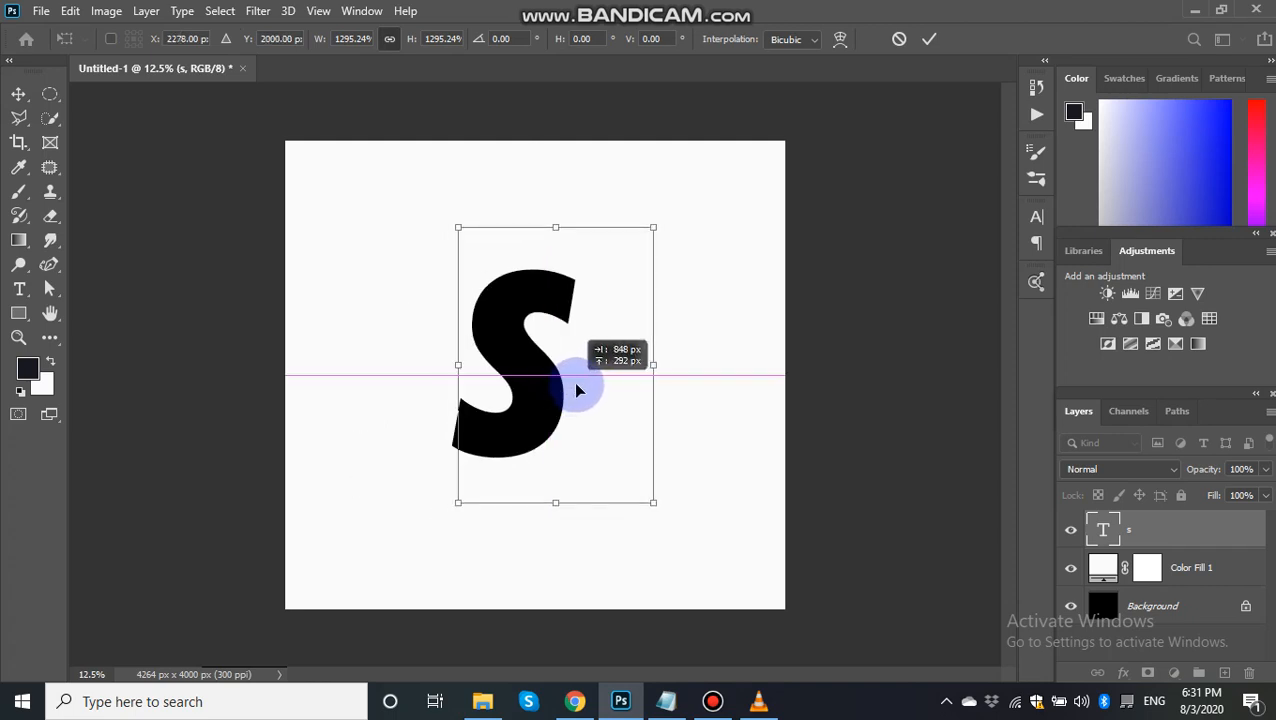
click(872, 118)
click(928, 41)
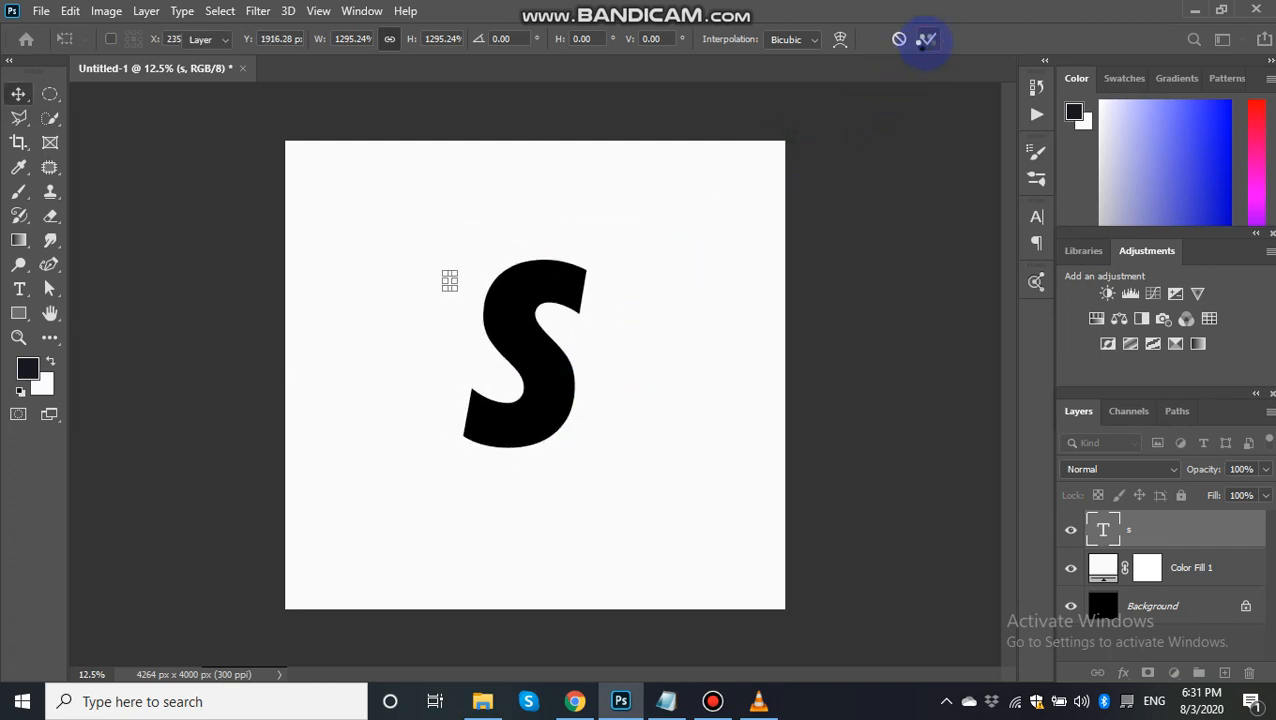
- In File Explorer, extract the "6 PNG Streak Paint - freeject.net" archive into its current folder
click(18, 338)
click(476, 344)
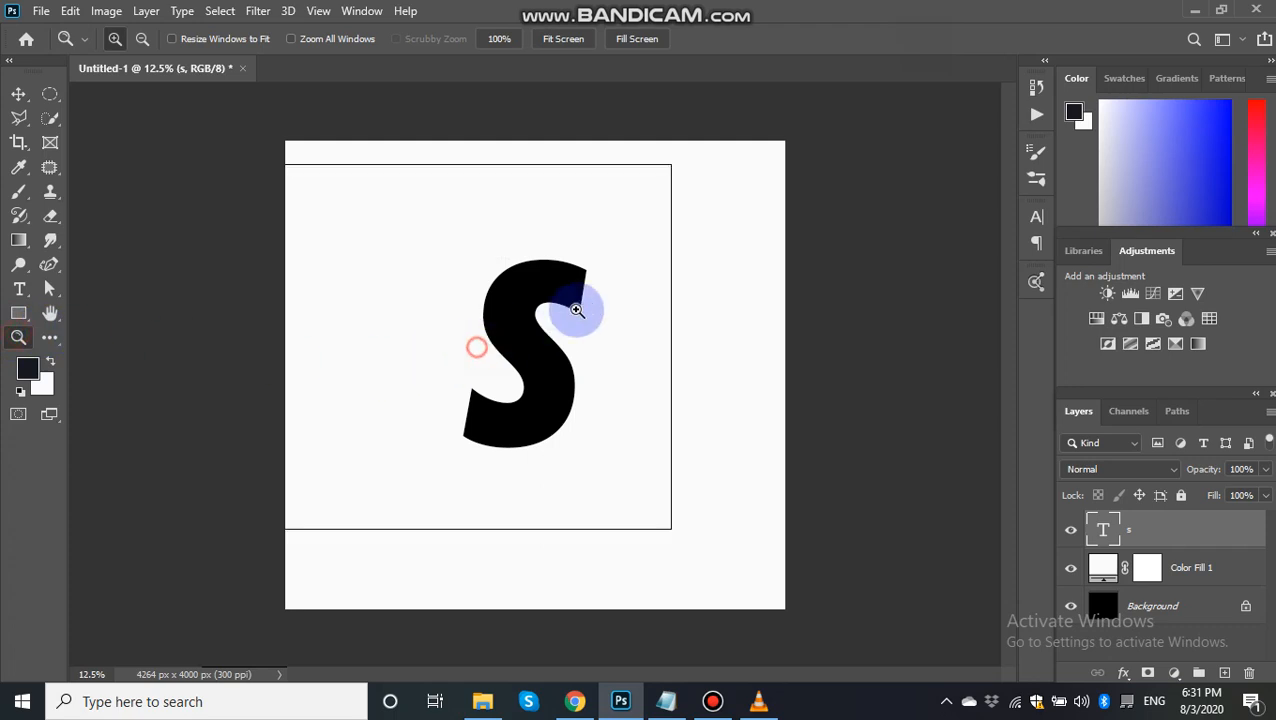
right_click(595, 284)
click(618, 300)
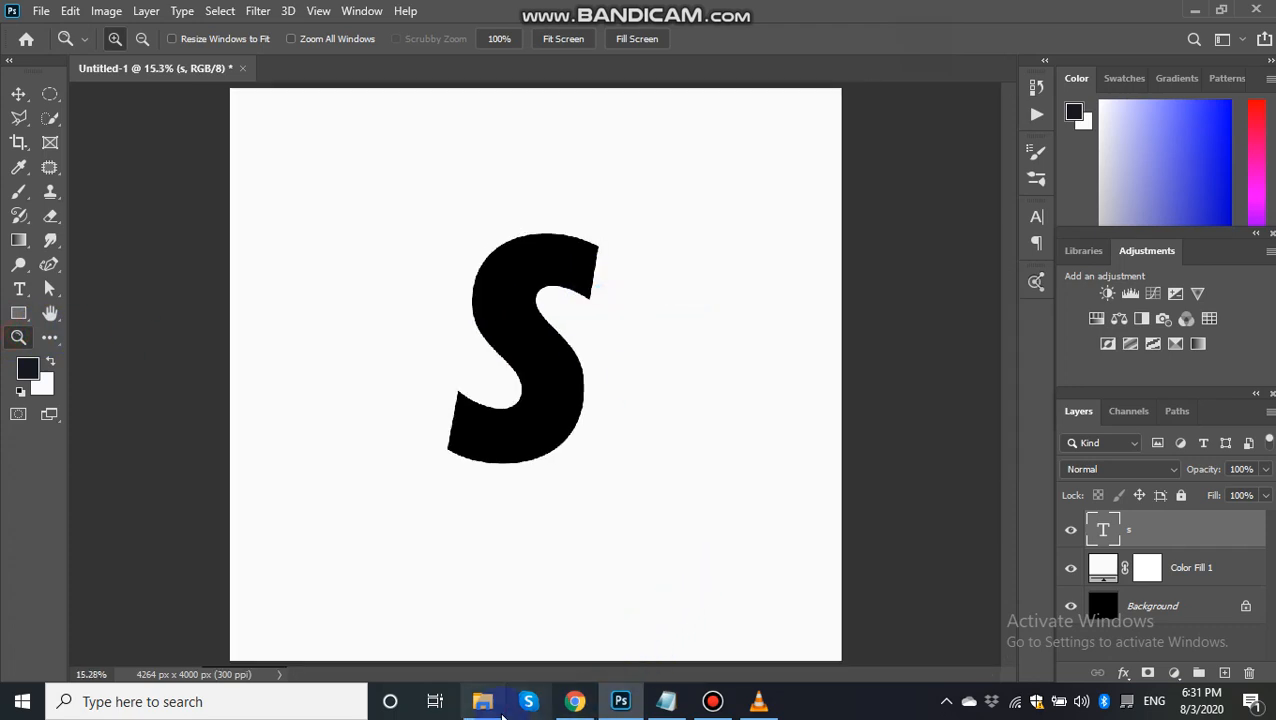
click(482, 701)
right_click(448, 150)
click(521, 228)
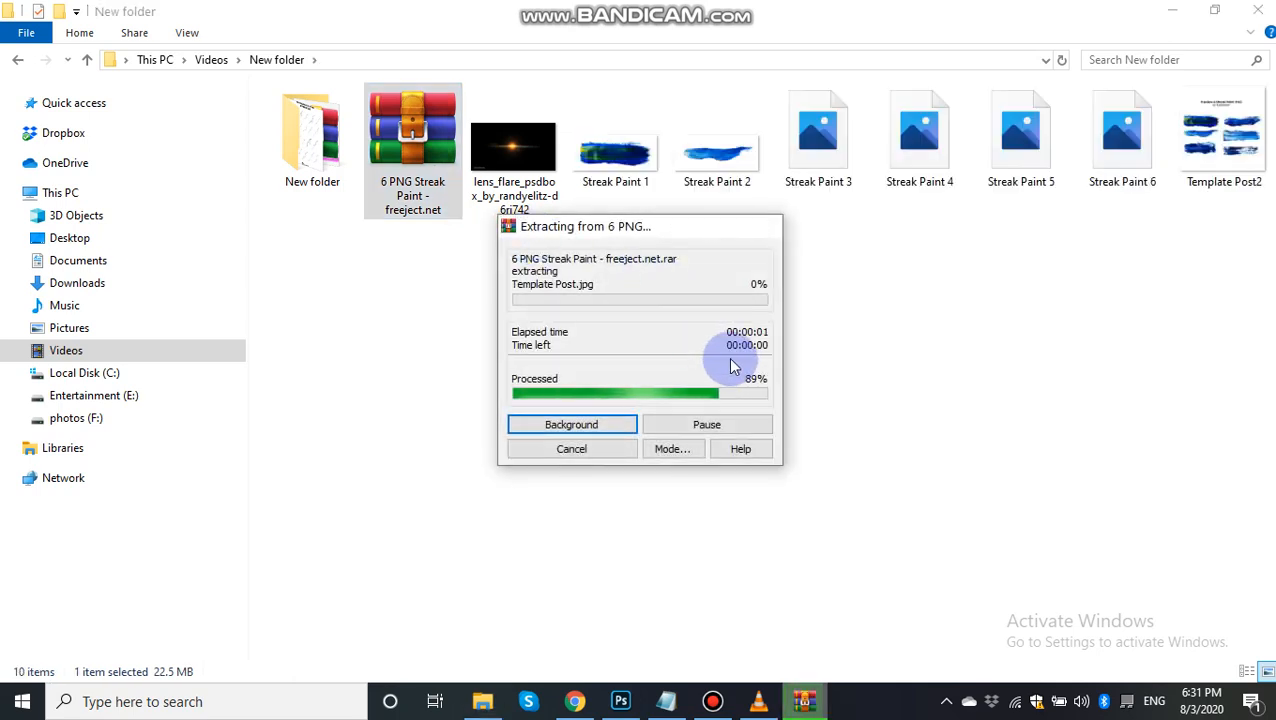
click(957, 342)
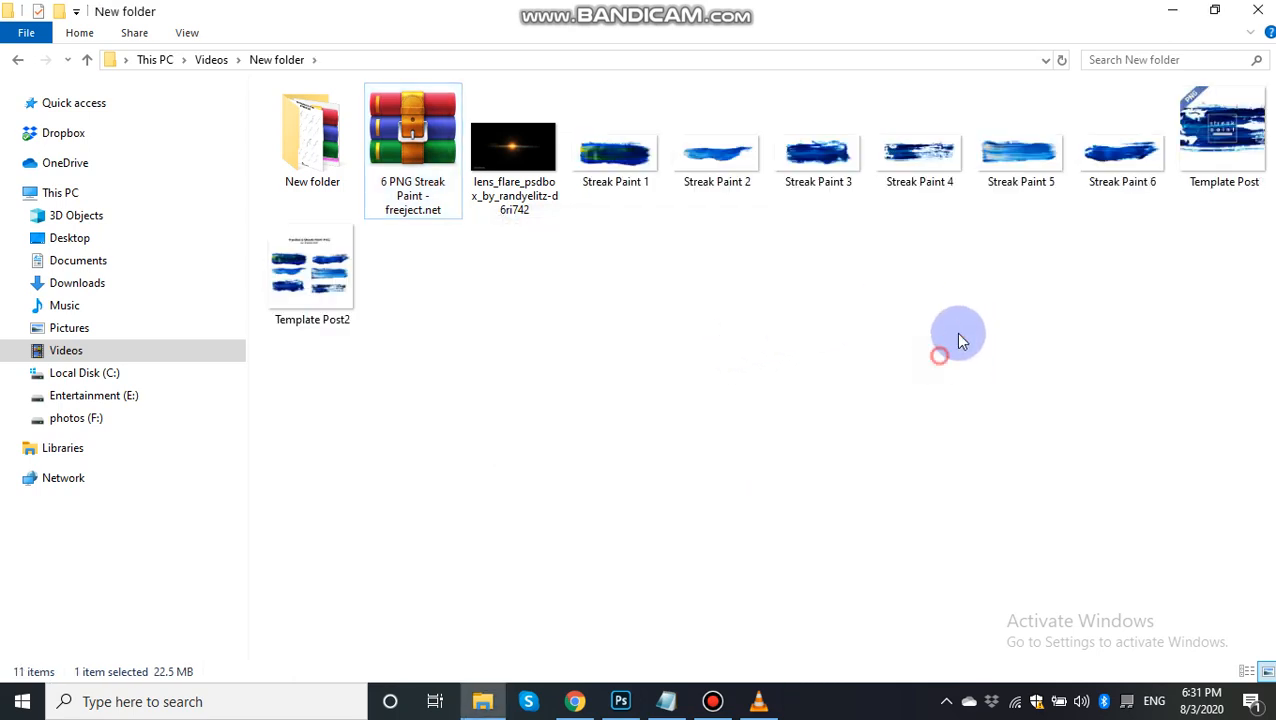
- Place the Streak Paint 5 image in the Photoshop document and warp it with the Arch style at 68% bend
drag(1020, 155, 1016, 225)
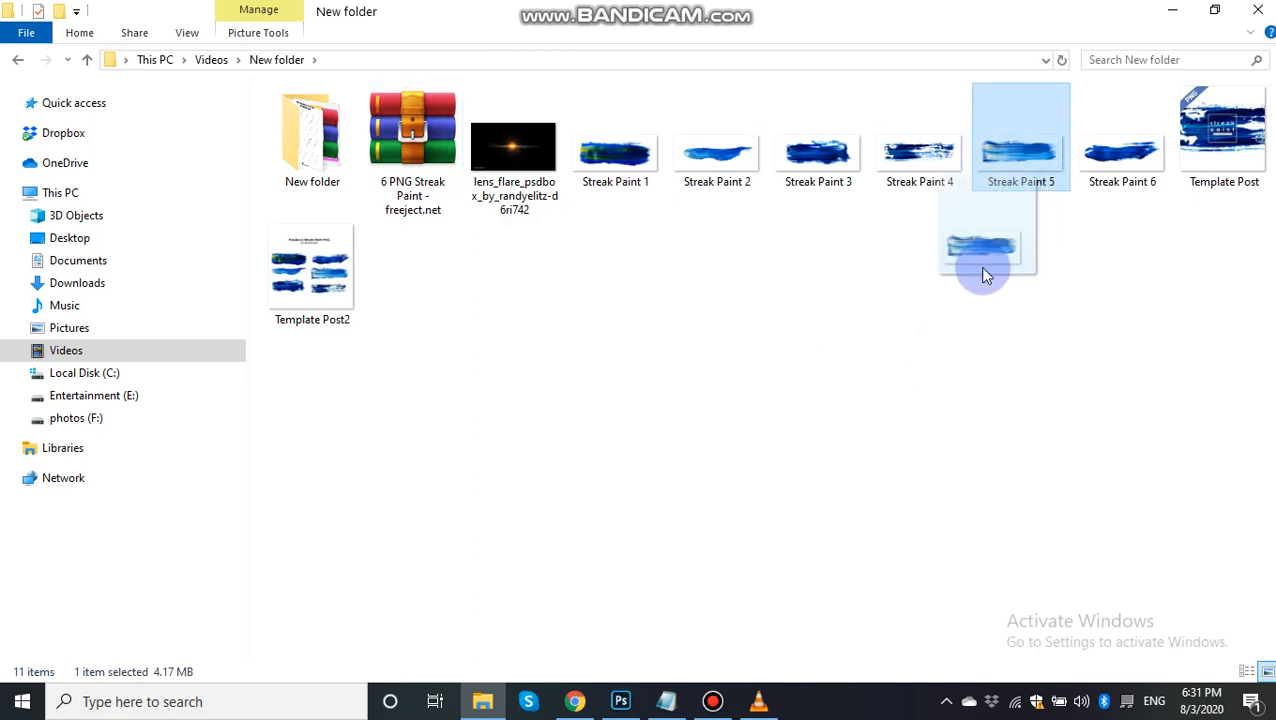
mouse_move(985, 275)
mouse_down()
mouse_move(795, 441)
mouse_move(622, 700)
mouse_move(565, 305)
mouse_move(541, 276)
mouse_up()
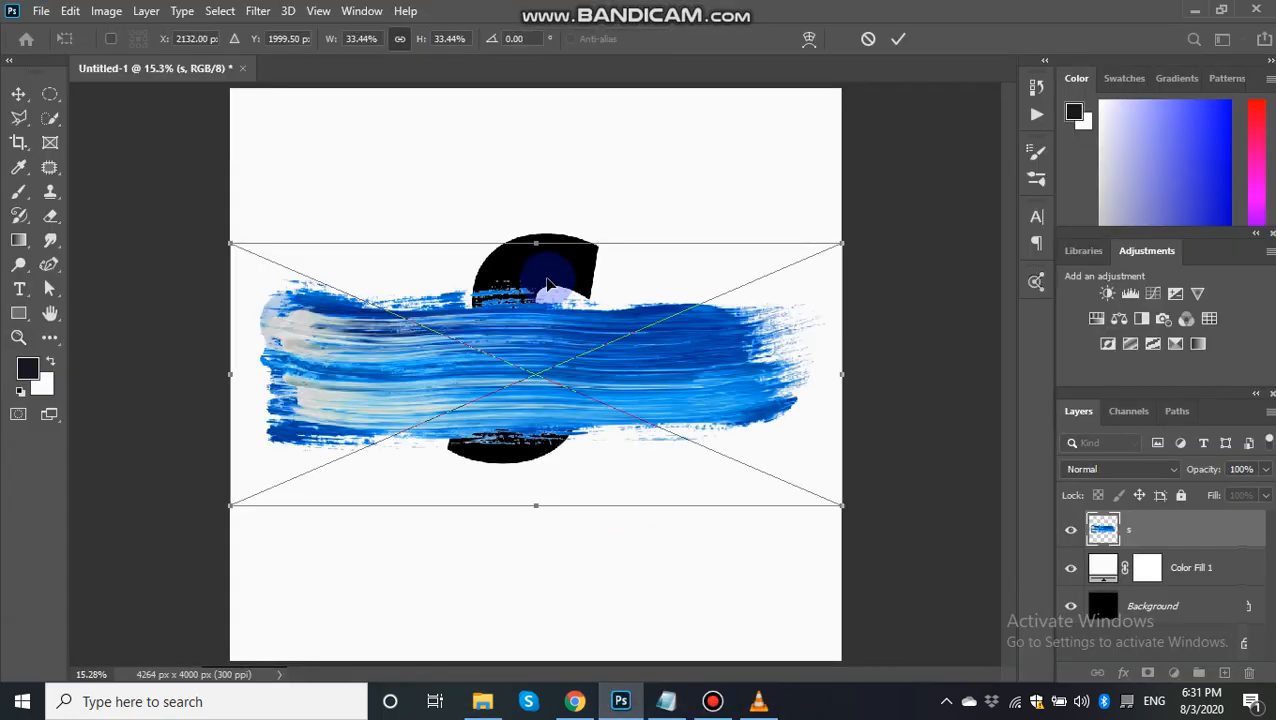
click(809, 40)
click(465, 37)
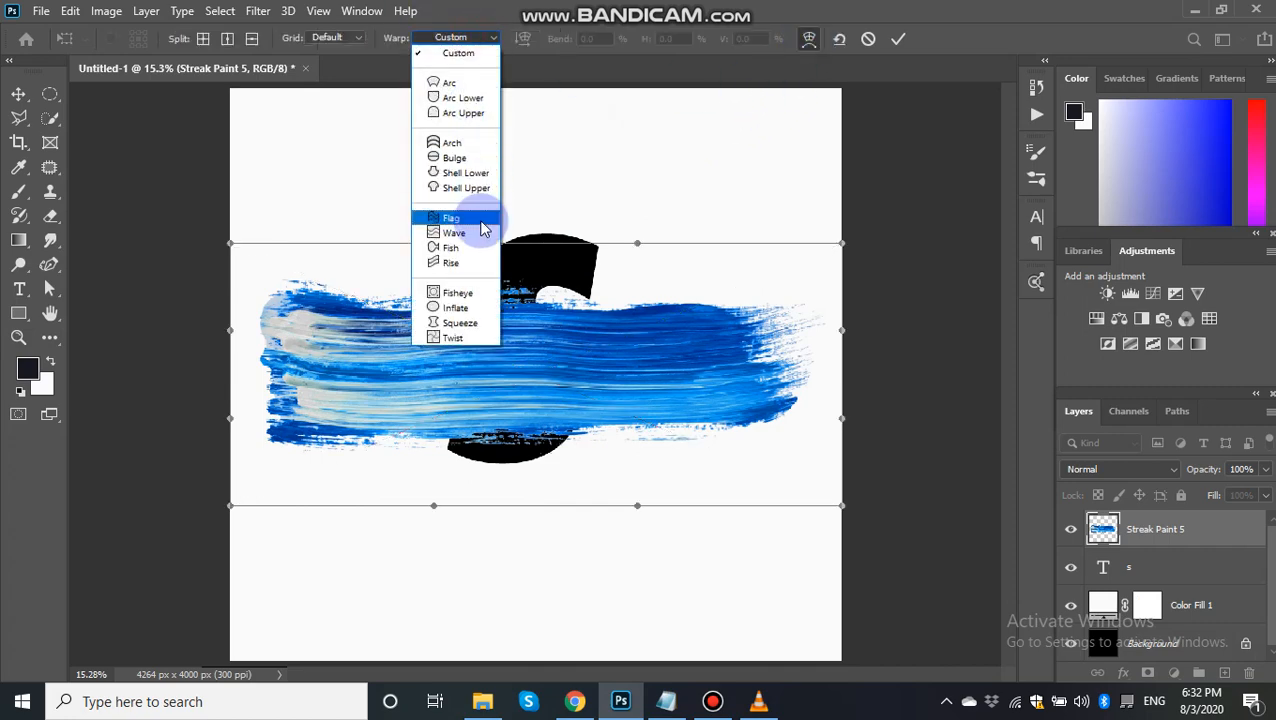
click(477, 150)
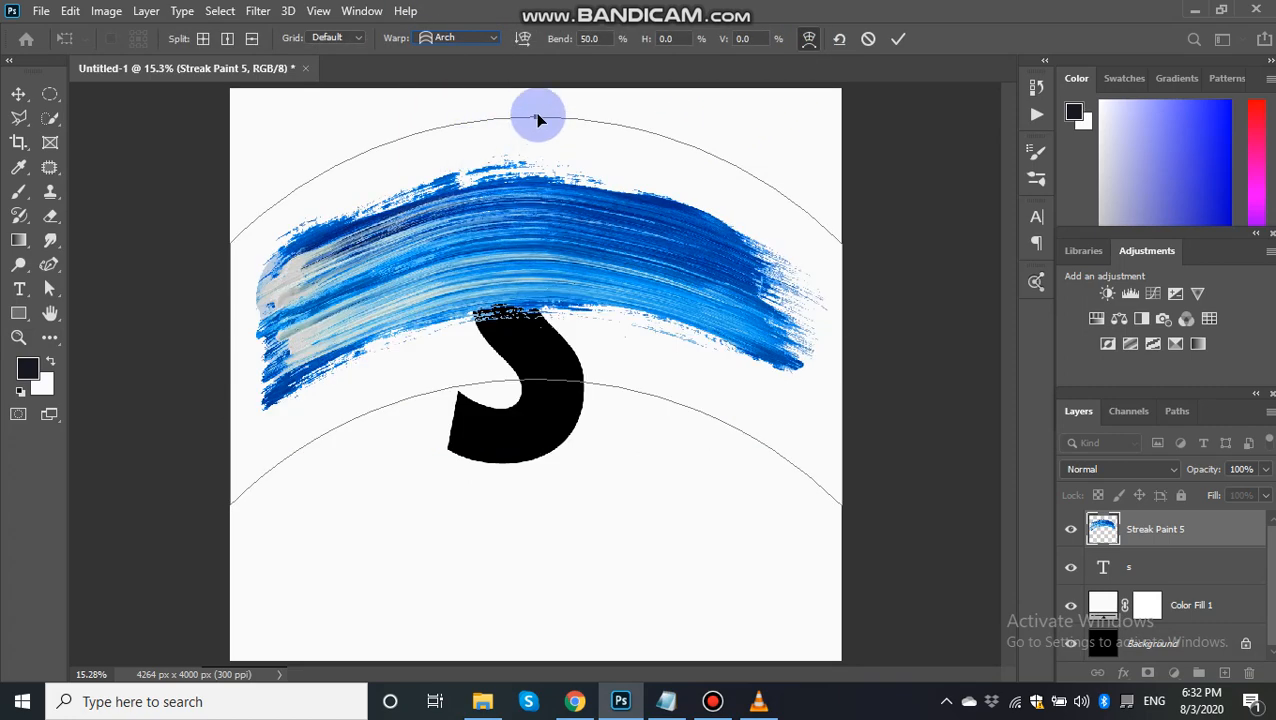
drag(537, 119, 535, 58)
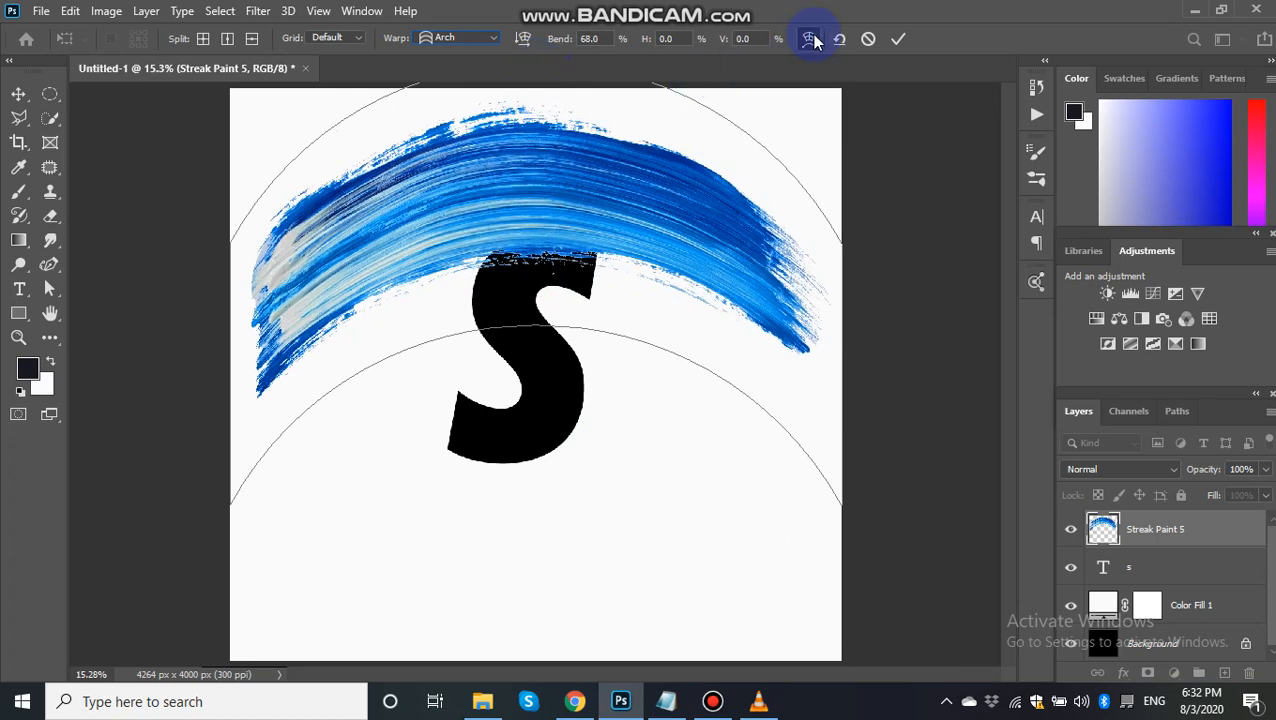
click(900, 40)
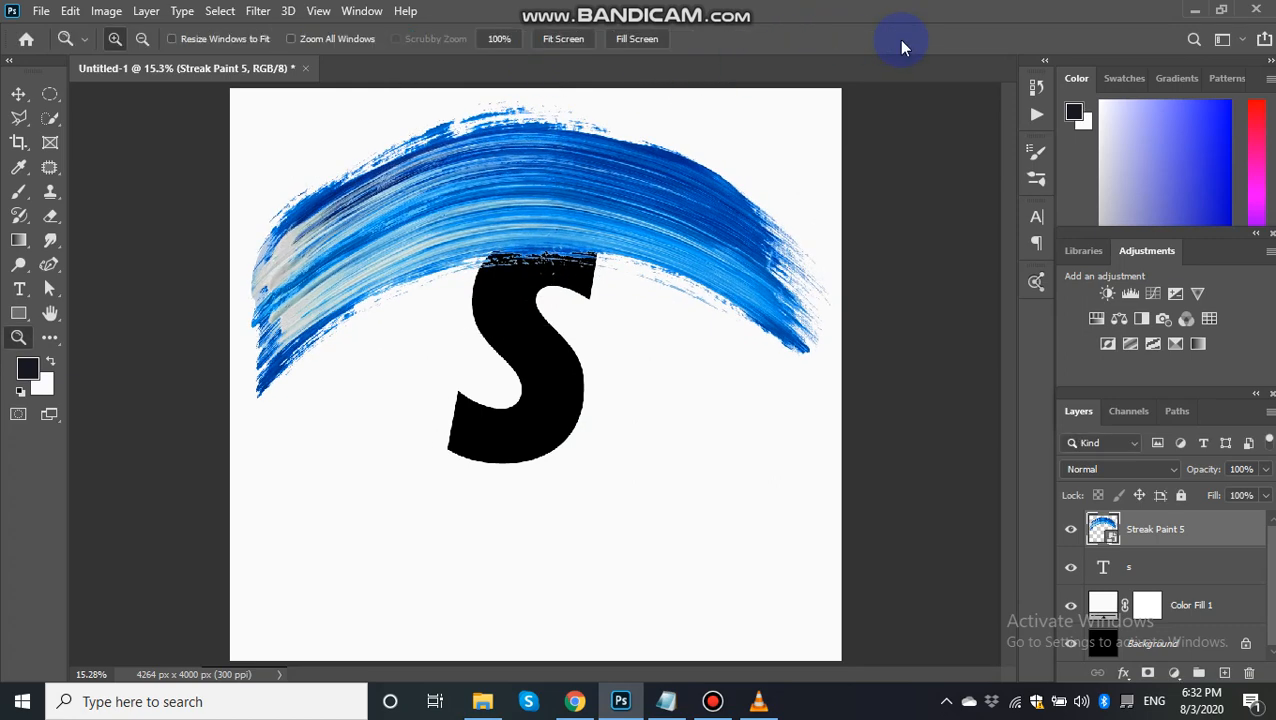
- Shrink the arched paint streak and position it over the upper curve of the S
right_click(501, 238)
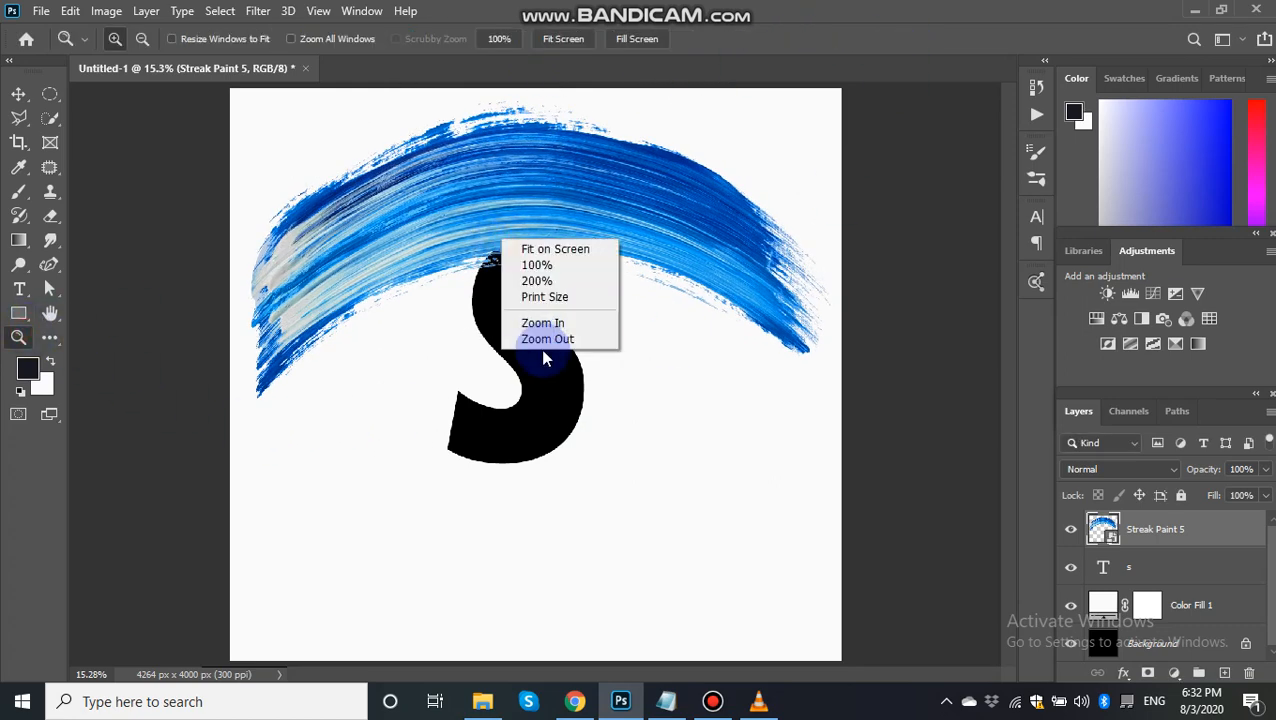
click(541, 342)
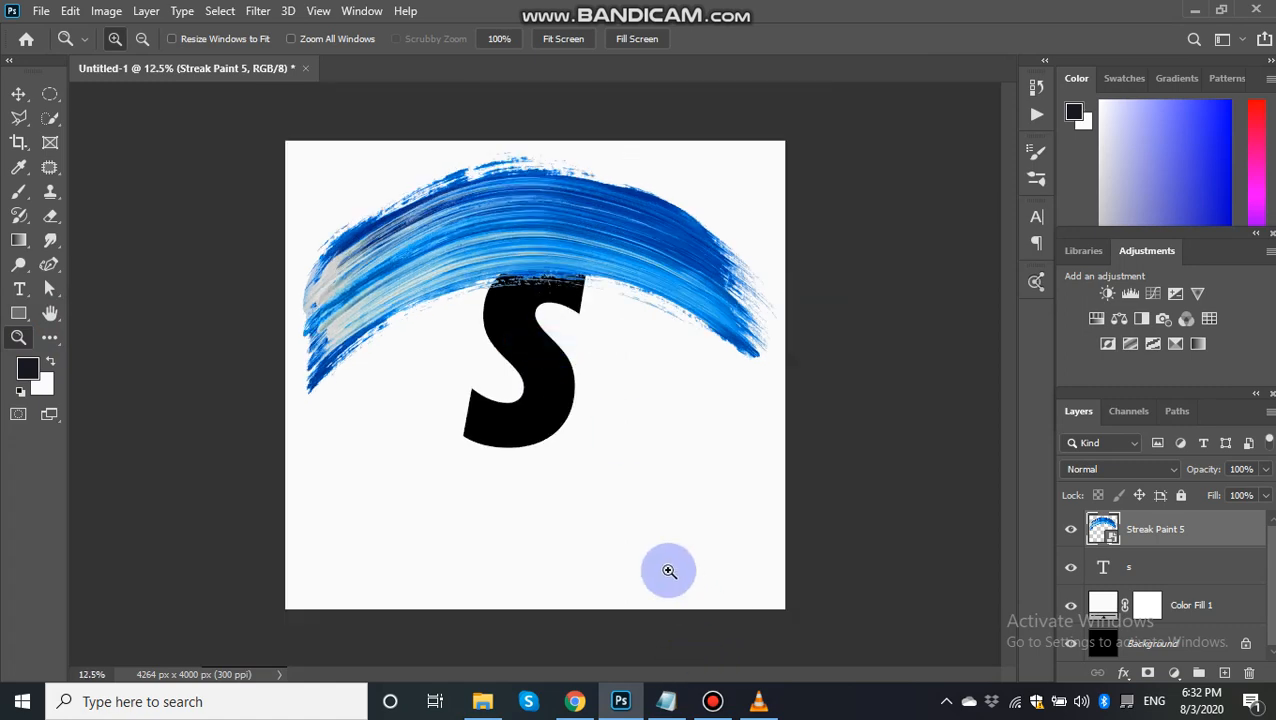
click(20, 95)
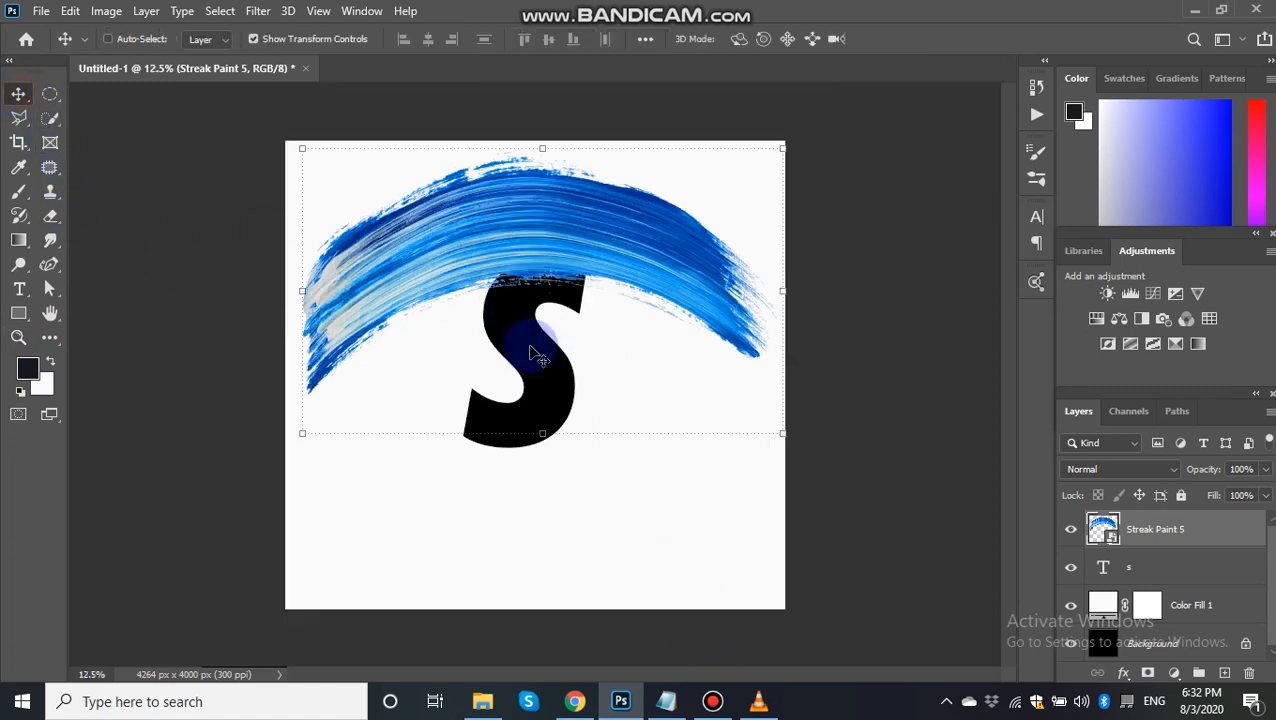
mouse_move(540, 437)
mouse_down()
mouse_move(532, 327)
mouse_move(523, 382)
mouse_move(530, 276)
mouse_move(570, 364)
mouse_move(570, 432)
mouse_move(557, 288)
mouse_up()
mouse_move(562, 228)
mouse_down()
mouse_move(557, 313)
mouse_move(563, 303)
mouse_up()
click(898, 42)
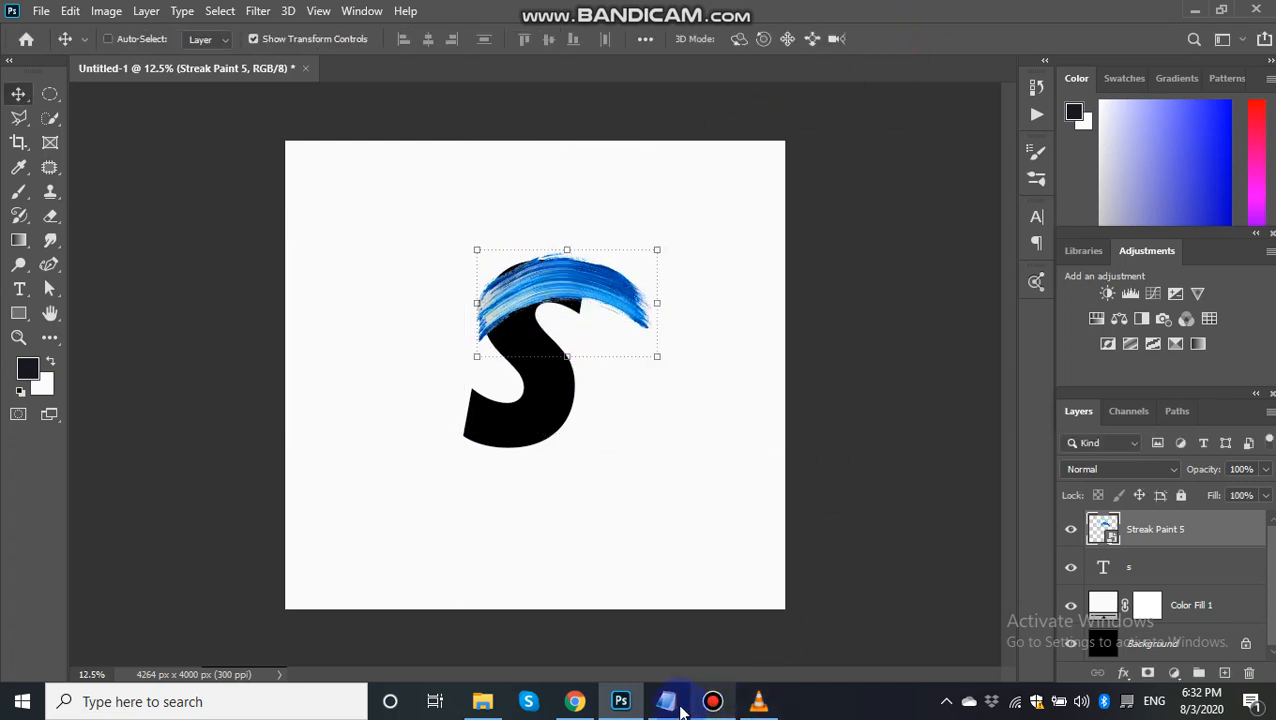
- Switch to Notepad, read the note on adjusting a layer, and return to Photoshop
click(665, 701)
drag(56, 63, 1020, 77)
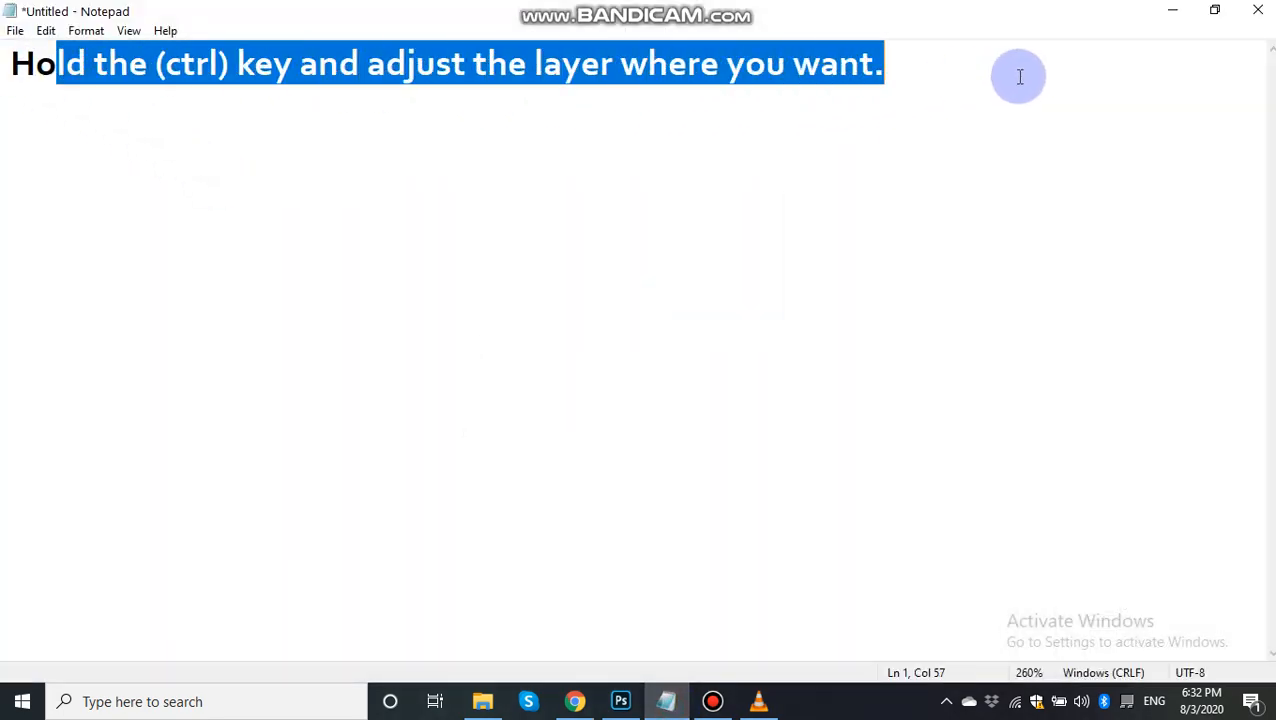
click(632, 216)
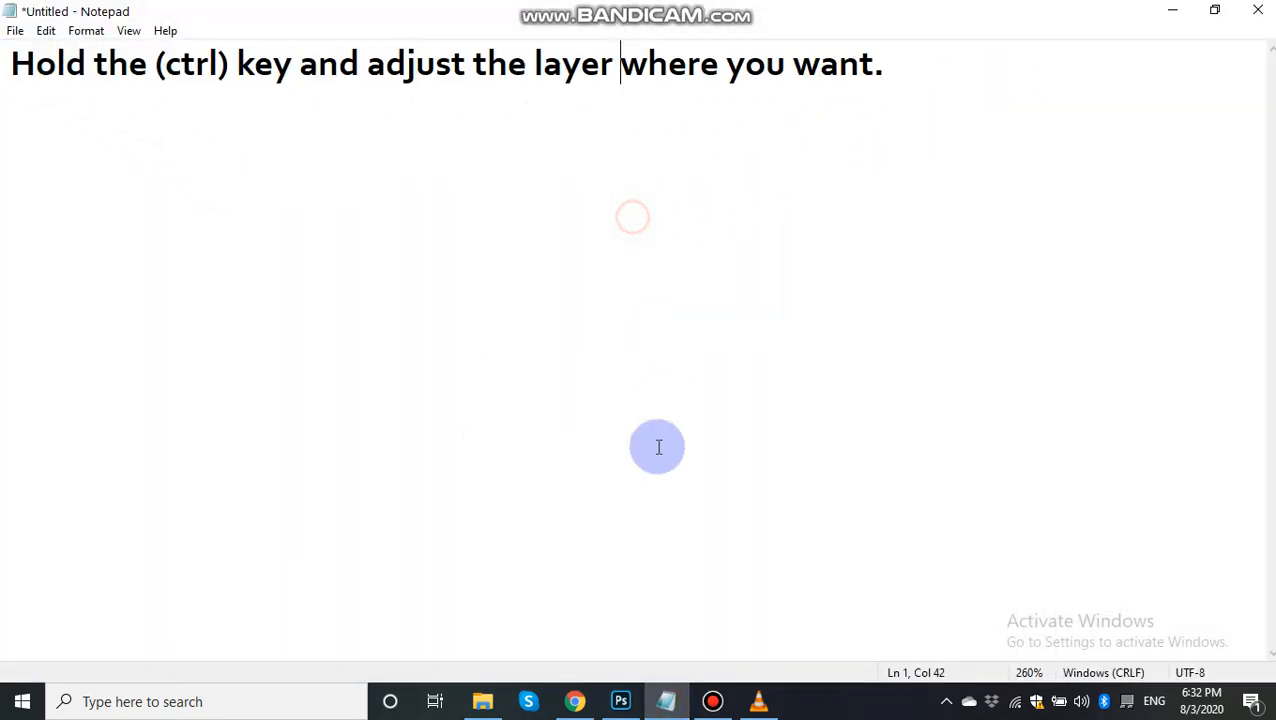
click(620, 701)
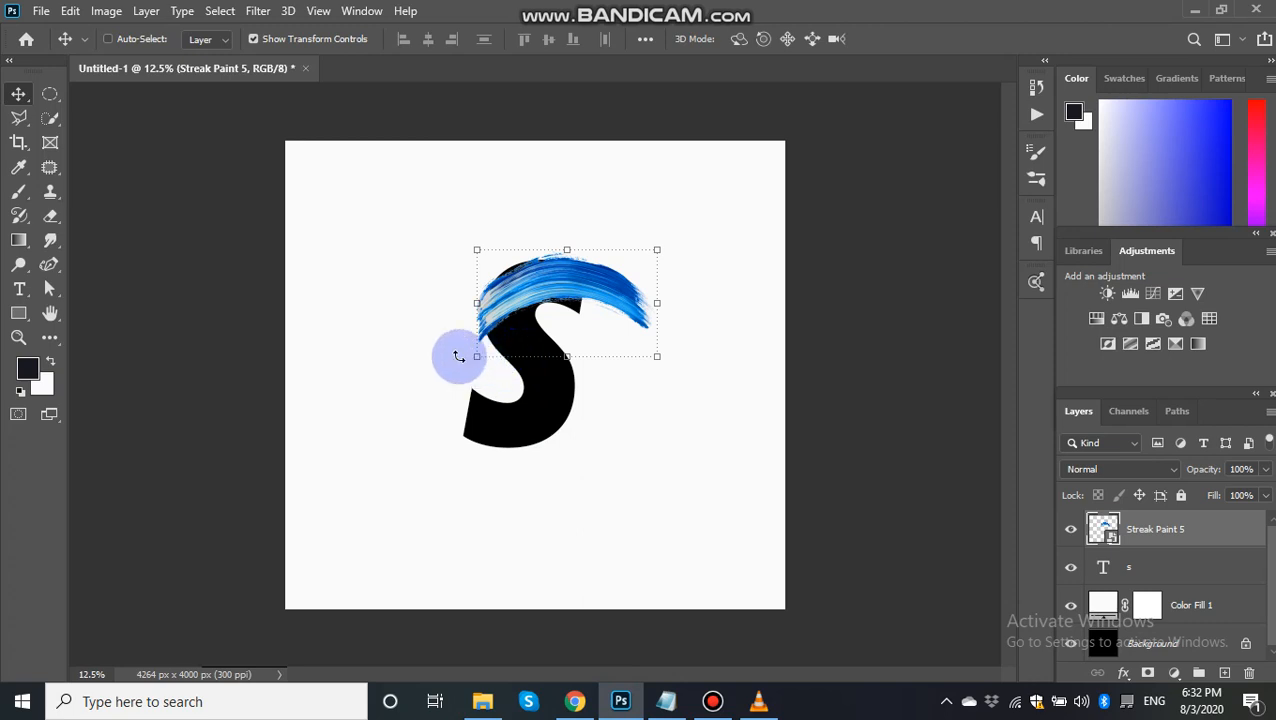
- Free-distort the paint streak by its corners, pulling the right side inward to narrow it over the top of the S
click(17, 336)
key(ctrl+t)
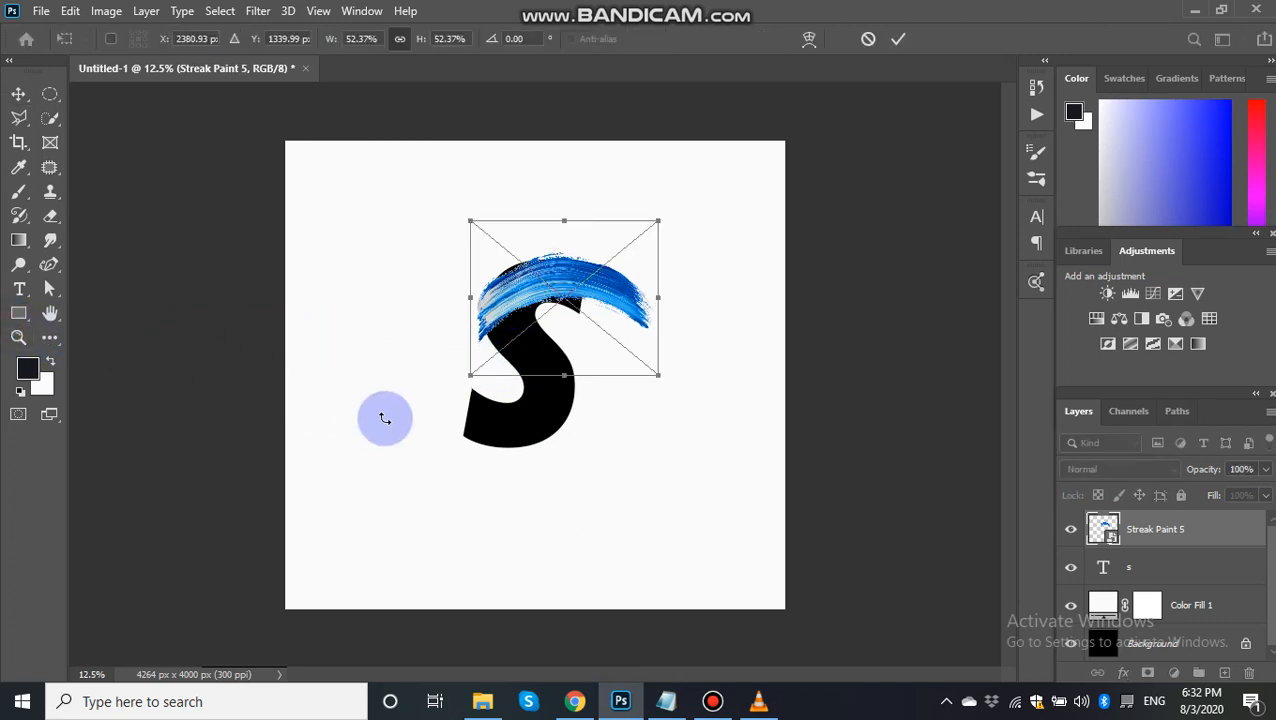
mouse_move(470, 378)
mouse_down()
mouse_move(466, 350)
mouse_move(479, 370)
mouse_up()
mouse_move(655, 225)
mouse_down()
mouse_move(621, 244)
mouse_move(632, 240)
mouse_up()
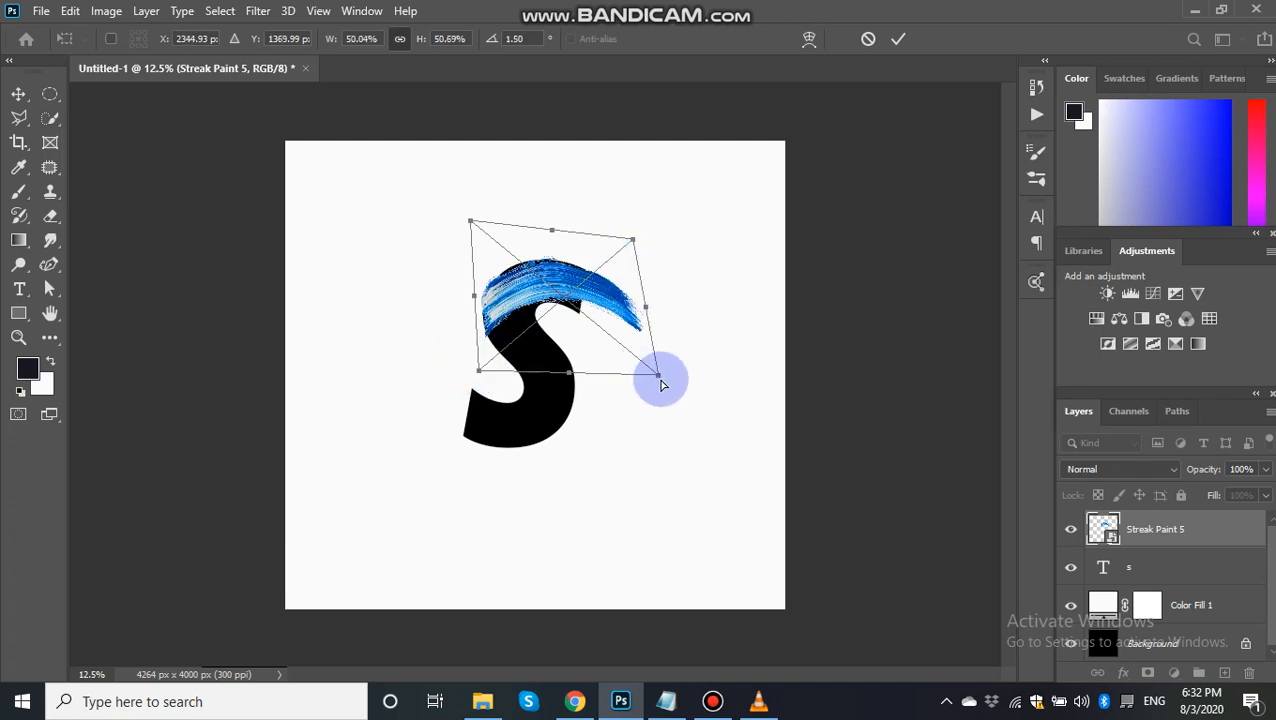
drag(657, 374, 632, 362)
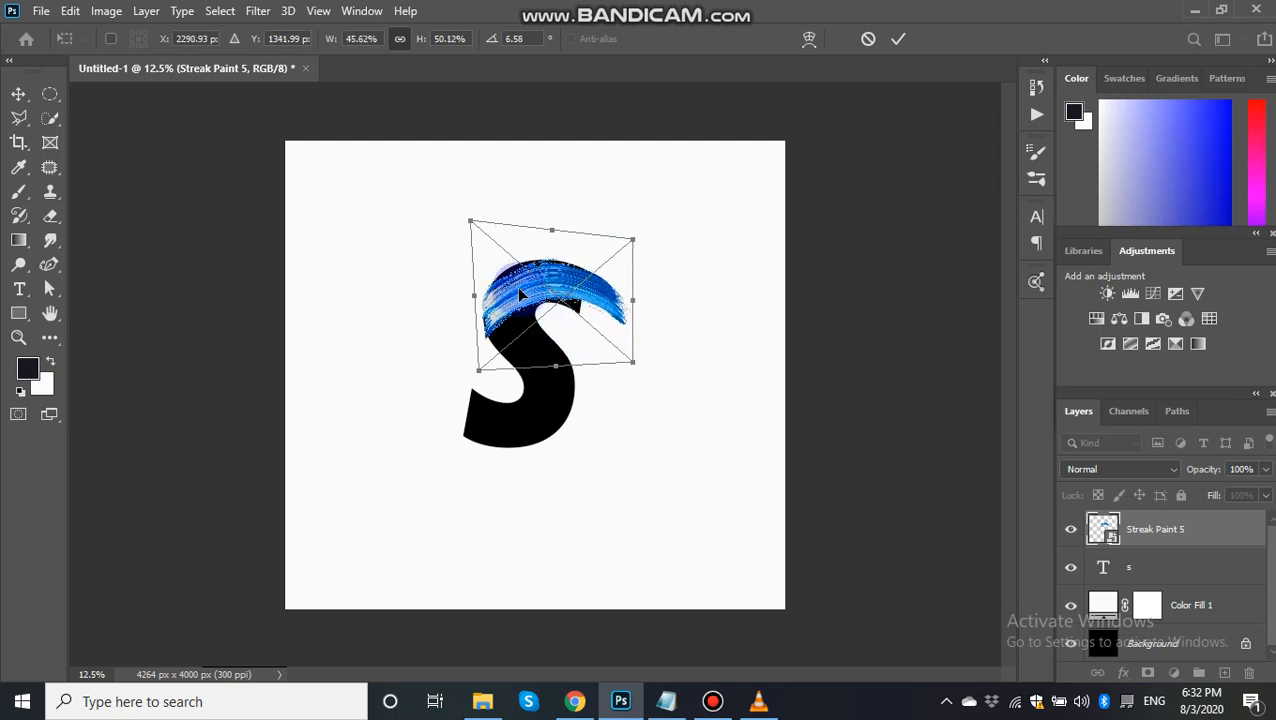
drag(474, 229, 466, 210)
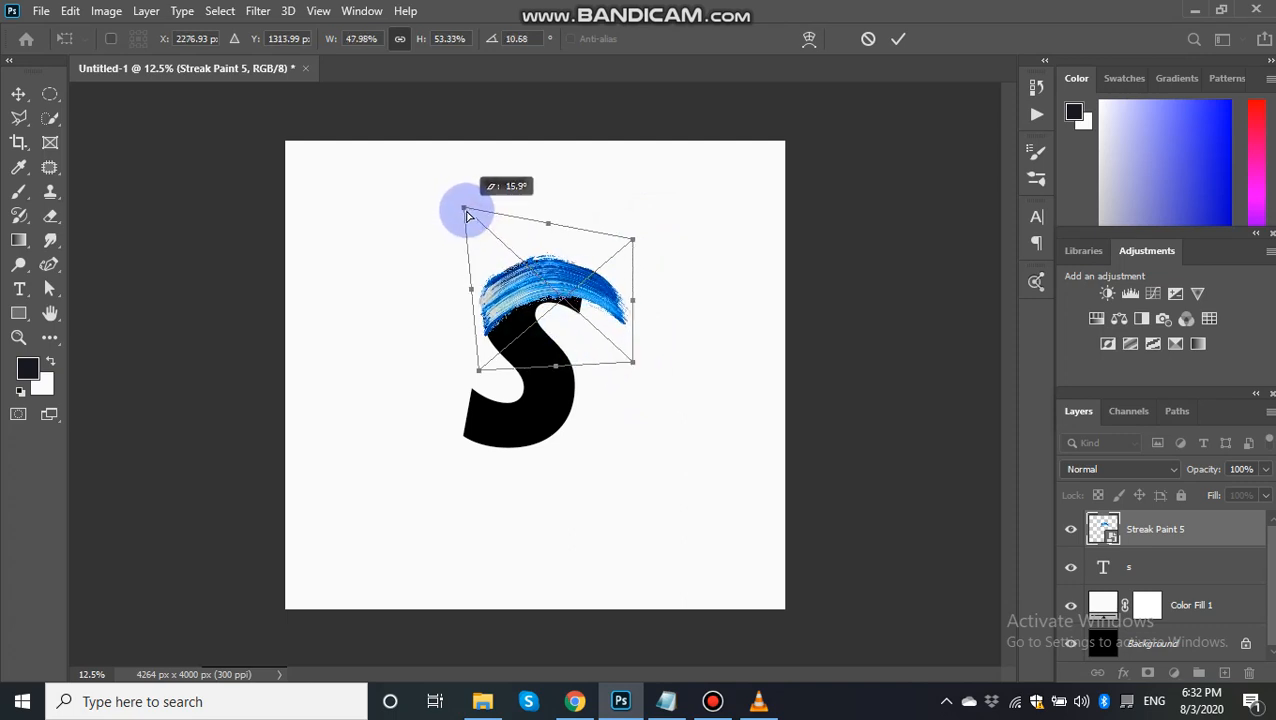
- Skew the paint streak by moving its lower corners and upper-left corner to angle its ends around the letter's top curve
mouse_move(480, 372)
mouse_down()
mouse_move(441, 347)
mouse_move(452, 376)
mouse_up()
mouse_move(632, 364)
mouse_down()
mouse_move(591, 353)
mouse_move(604, 343)
mouse_up()
drag(628, 300, 643, 296)
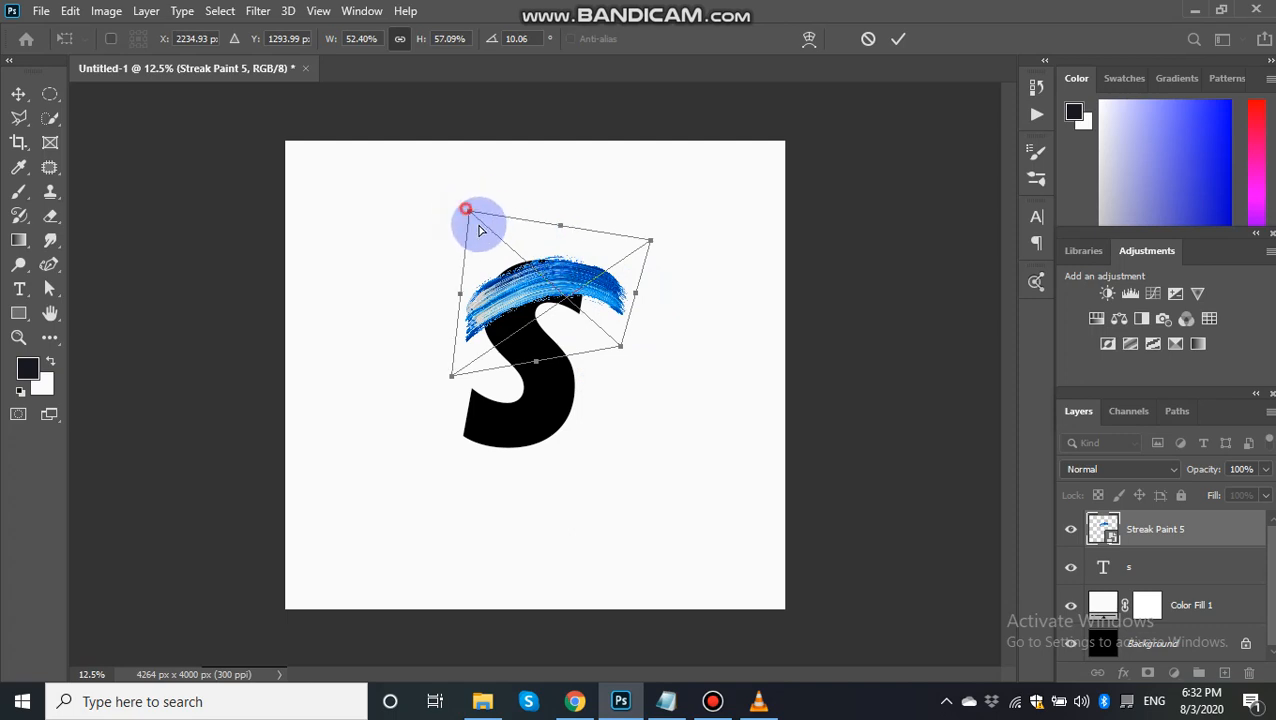
mouse_move(478, 226)
mouse_down()
mouse_move(490, 213)
mouse_move(477, 206)
mouse_up()
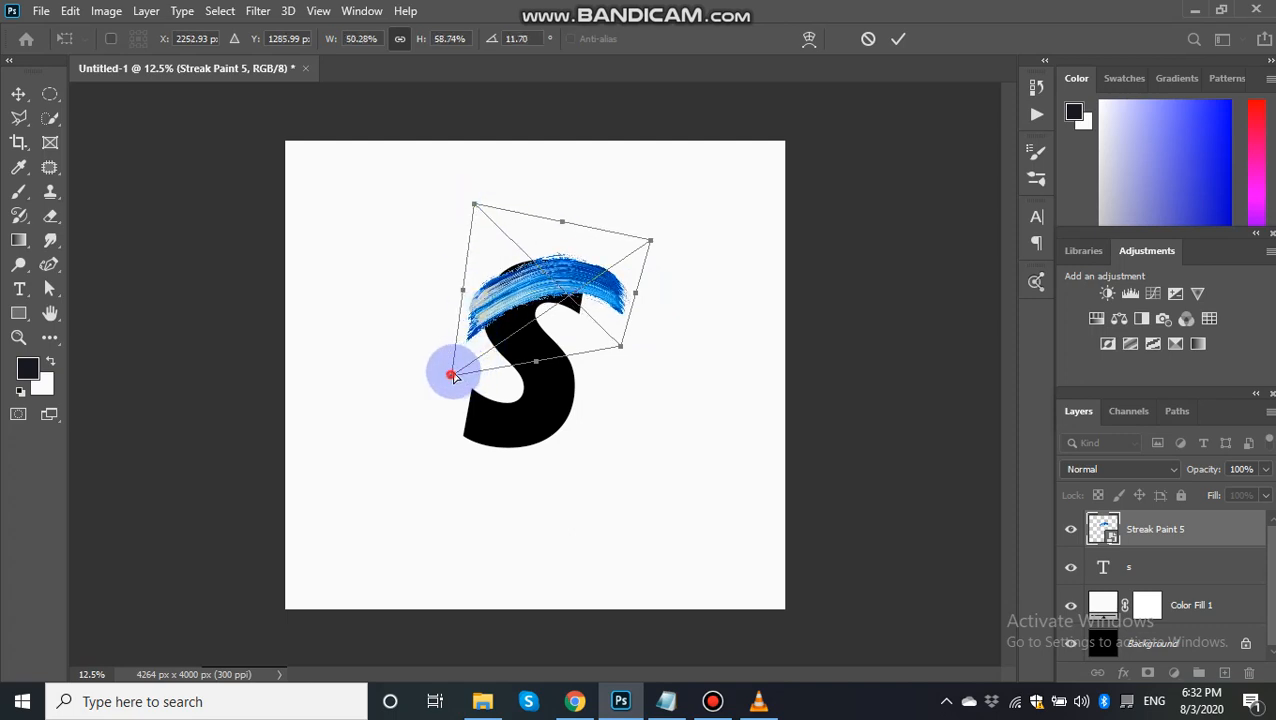
mouse_move(452, 375)
mouse_down()
mouse_move(457, 335)
mouse_move(471, 354)
mouse_up()
- Widen the streak's right end past the letter's upper tip and align its left end with the outer curve of the S
mouse_move(635, 296)
mouse_down()
mouse_move(667, 305)
mouse_move(652, 292)
mouse_up()
mouse_move(666, 241)
mouse_down()
mouse_move(641, 239)
mouse_move(686, 205)
mouse_move(678, 222)
mouse_up()
drag(640, 347, 680, 380)
mouse_move(576, 303)
mouse_down()
mouse_move(558, 302)
mouse_move(564, 322)
mouse_up()
mouse_move(566, 386)
mouse_down()
mouse_move(567, 372)
mouse_move(563, 388)
mouse_up()
drag(462, 372, 487, 367)
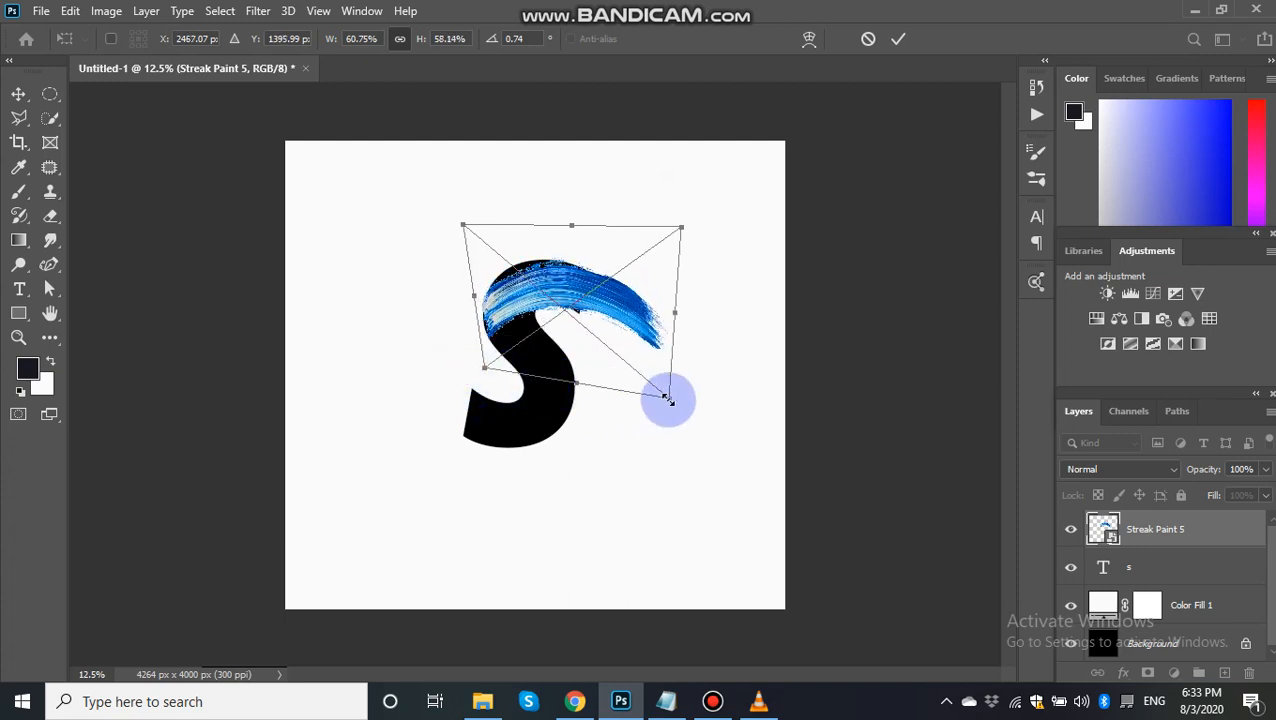
drag(670, 399, 650, 388)
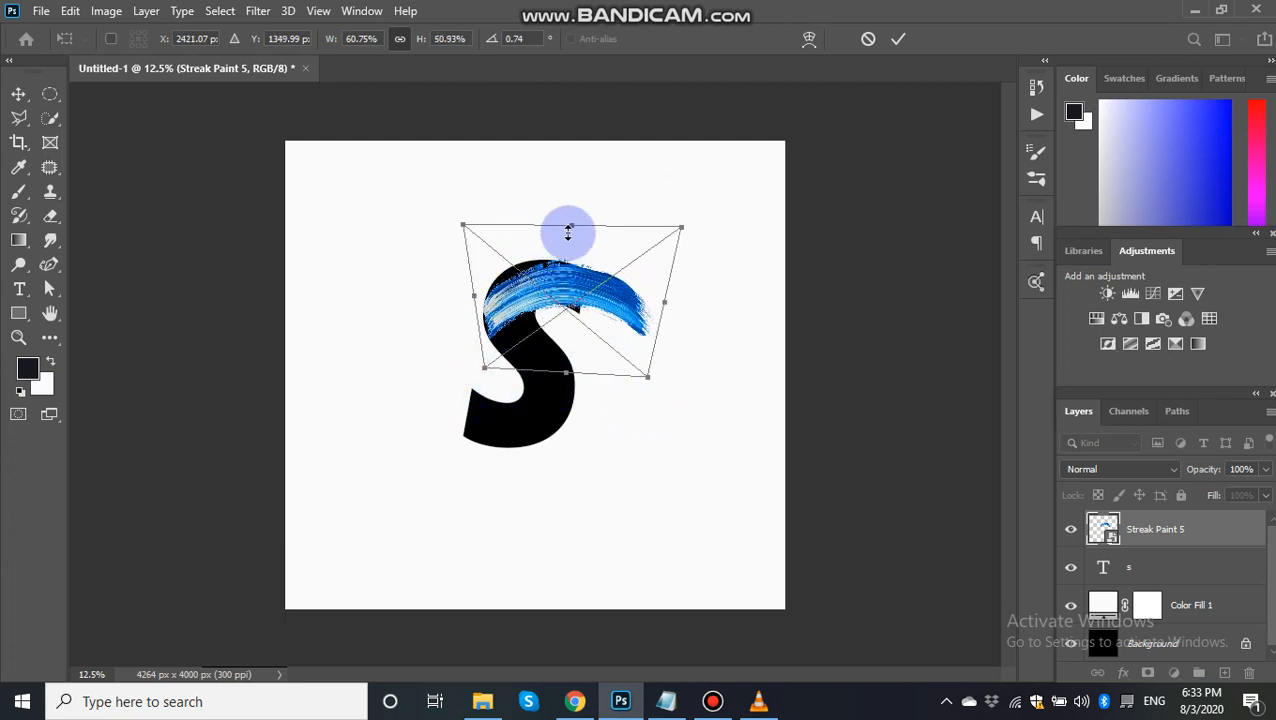
- Distort the paint streak's left corners outward to thicken its left end and pull its upper-right corner slightly inward
drag(459, 219, 451, 200)
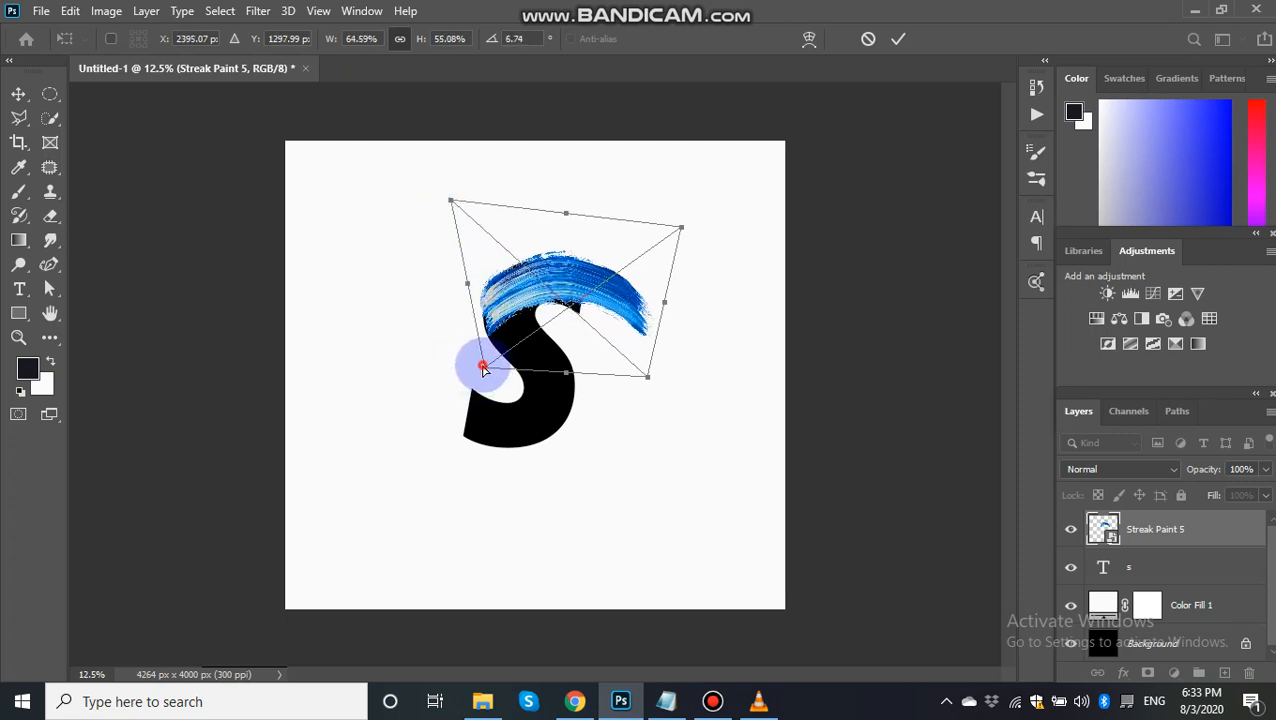
mouse_move(483, 368)
mouse_down()
mouse_move(472, 364)
mouse_move(483, 374)
mouse_up()
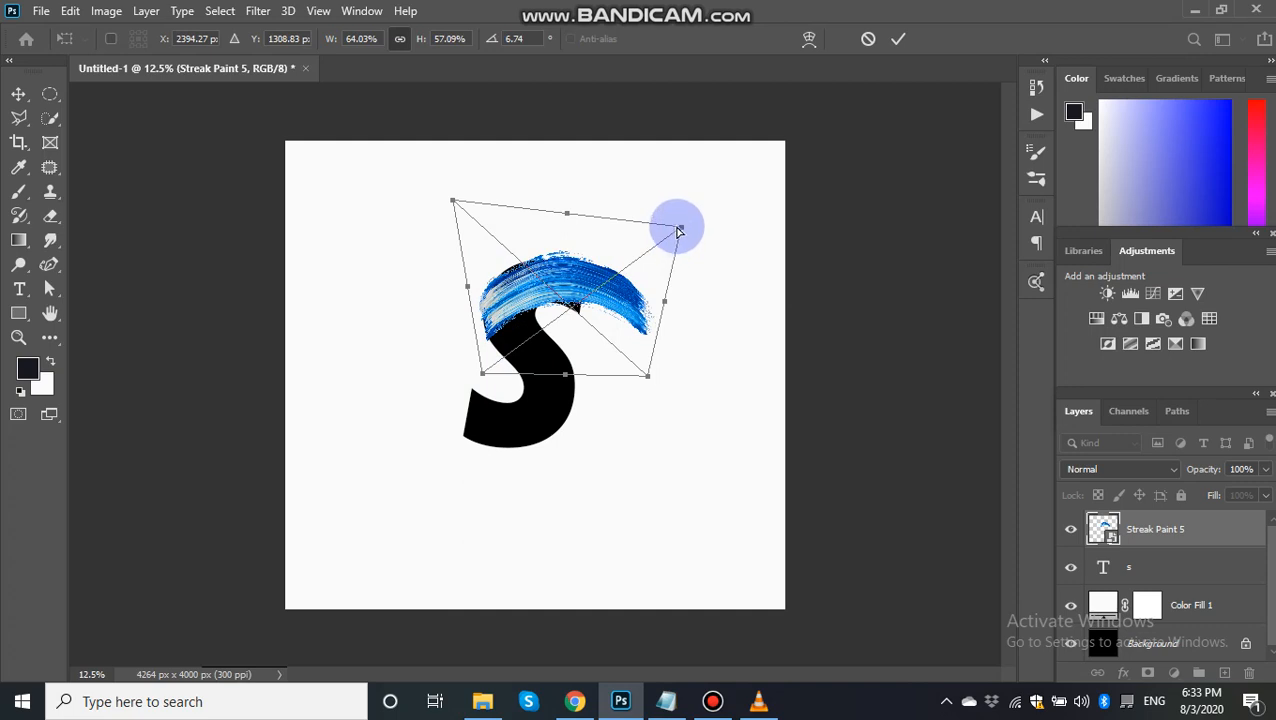
drag(678, 231, 667, 231)
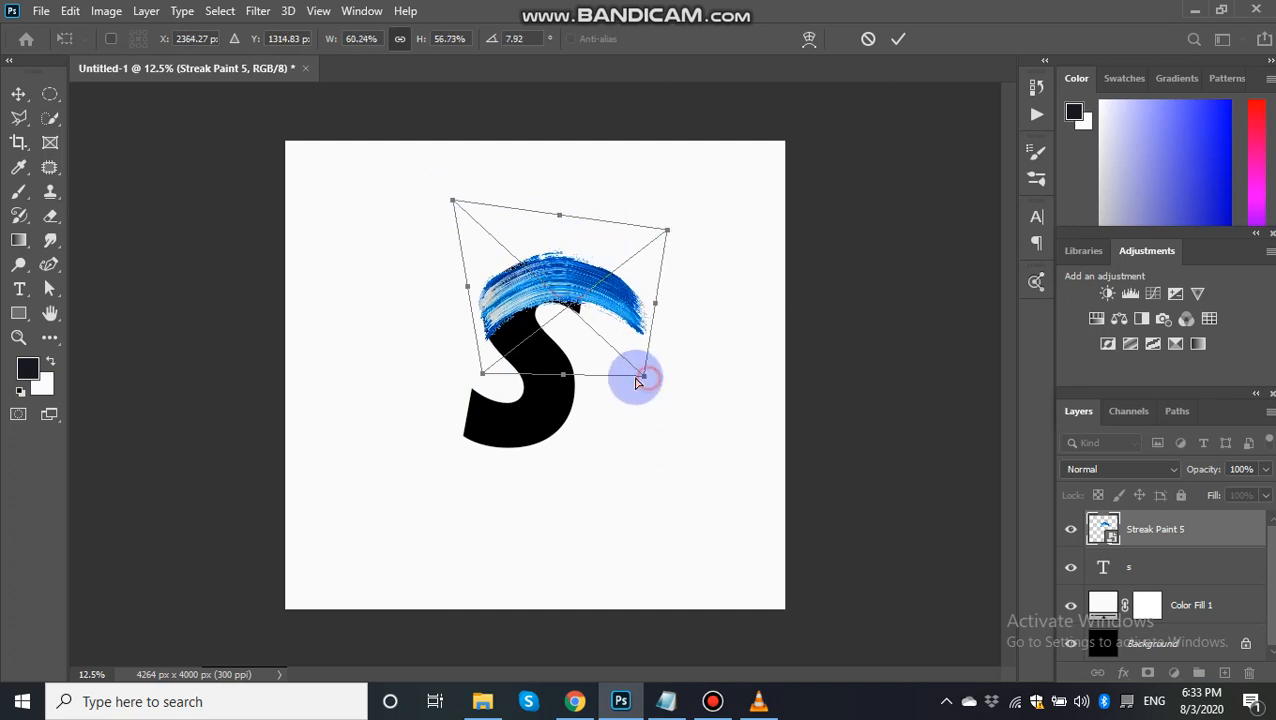
- Pull the streak's lower-right corner inward, shift the streak left over the top curve of the S, and apply the transform
mouse_move(636, 381)
mouse_down()
mouse_move(572, 344)
mouse_move(549, 378)
mouse_up()
drag(523, 329, 525, 322)
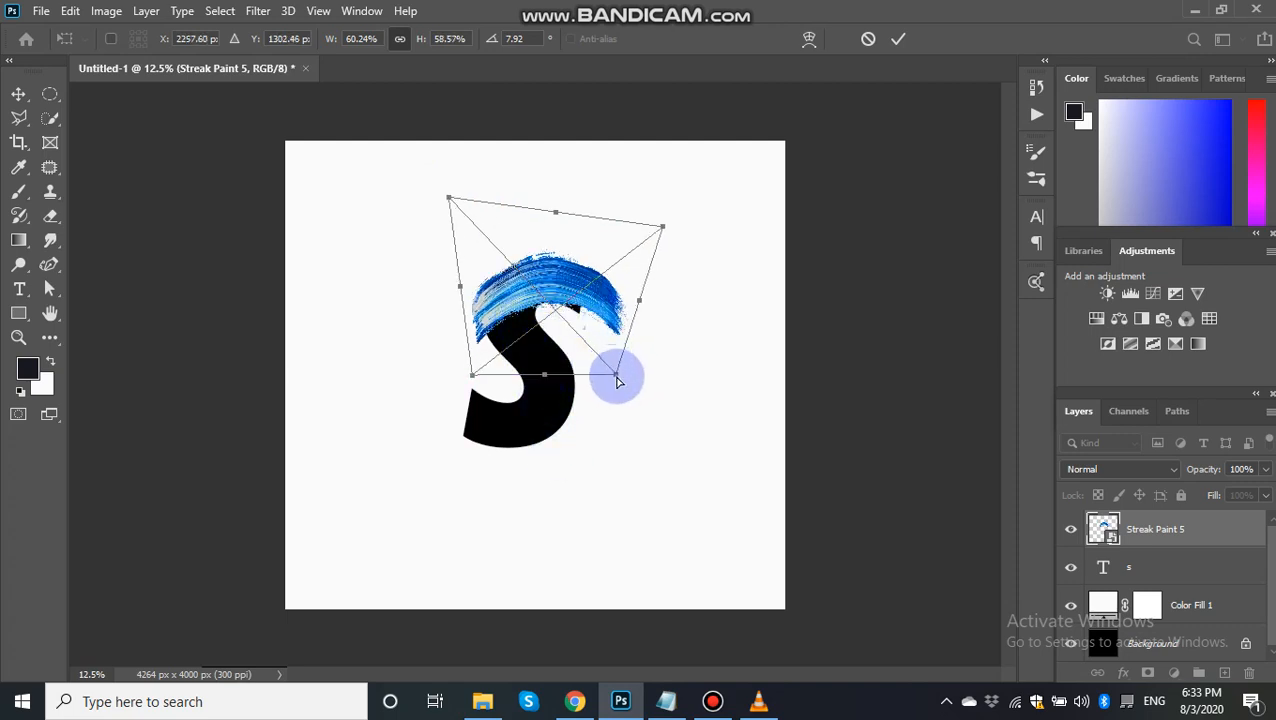
drag(613, 381, 603, 378)
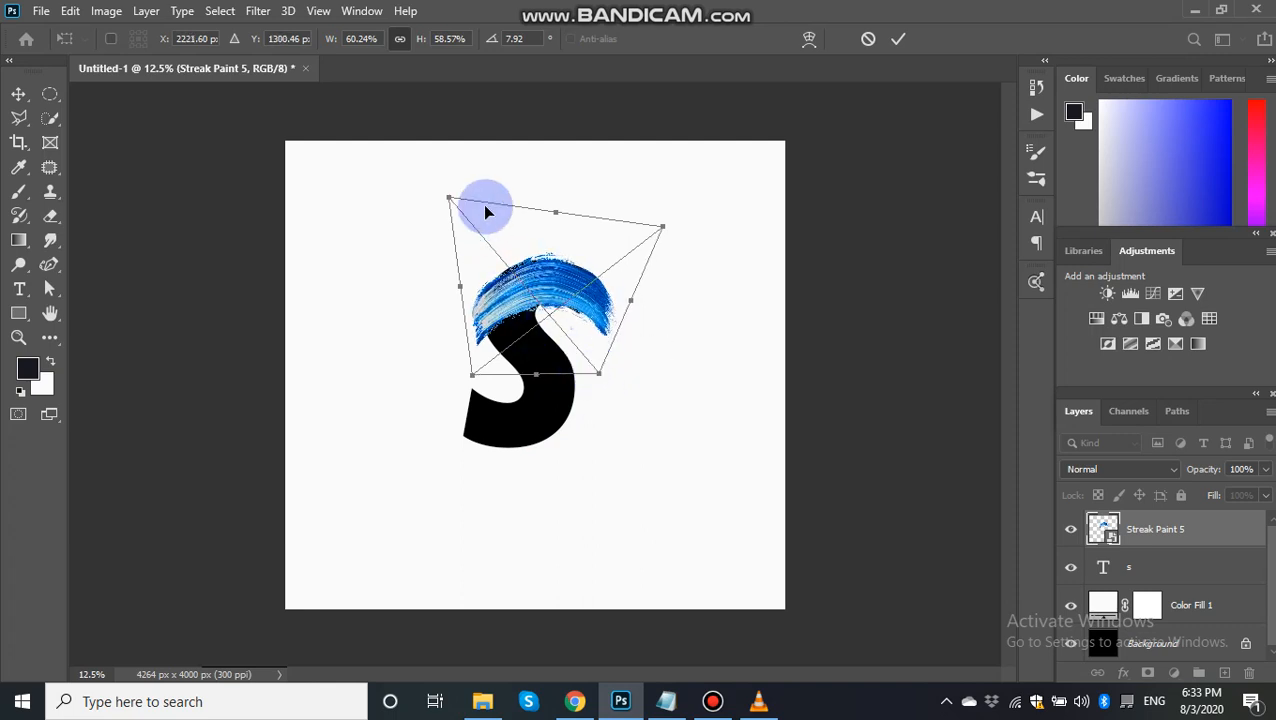
drag(499, 243, 494, 241)
drag(578, 214, 577, 217)
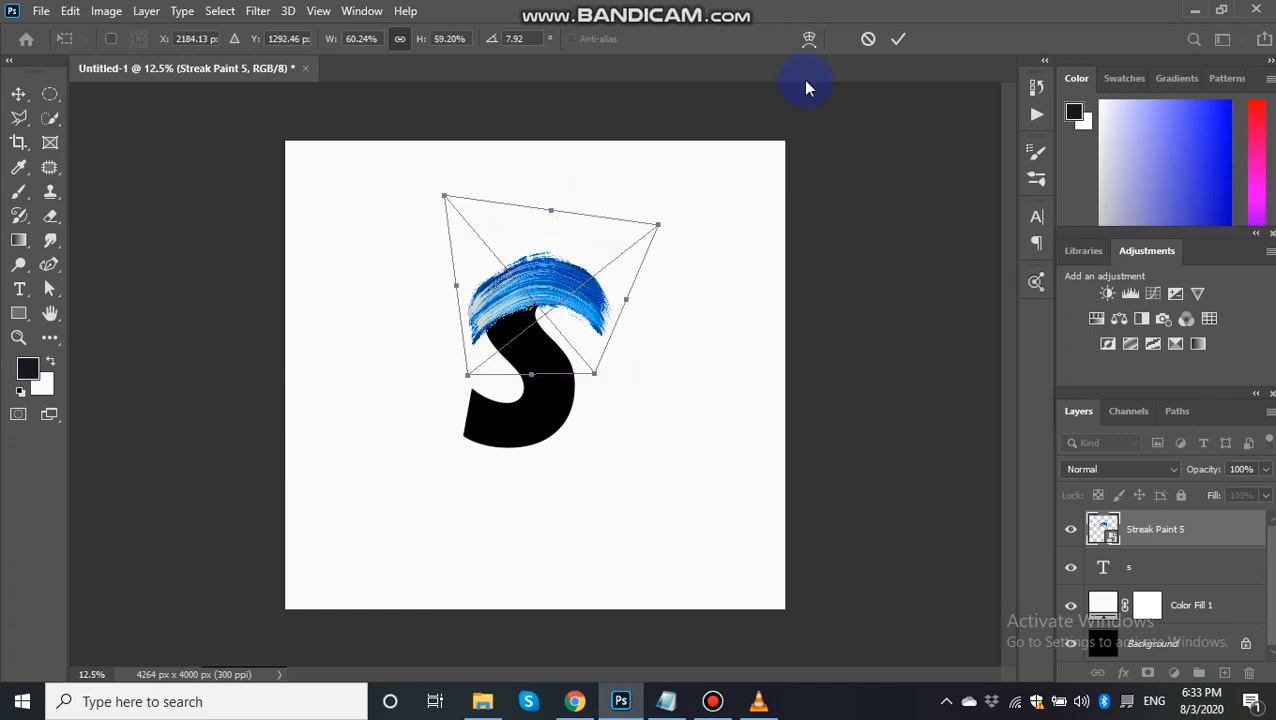
click(897, 40)
key(z)
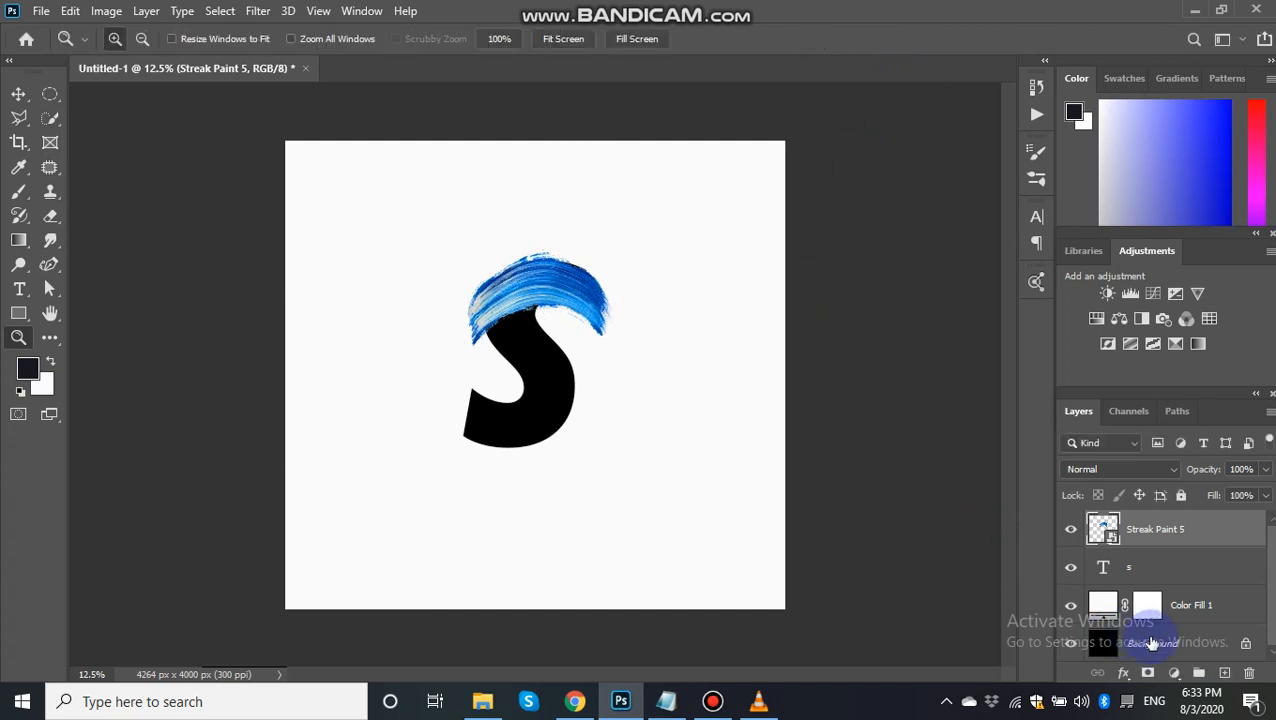
- Add a layer mask to Streak Paint 5 and draw an elliptical selection matching the outer top curve of the S
click(1149, 673)
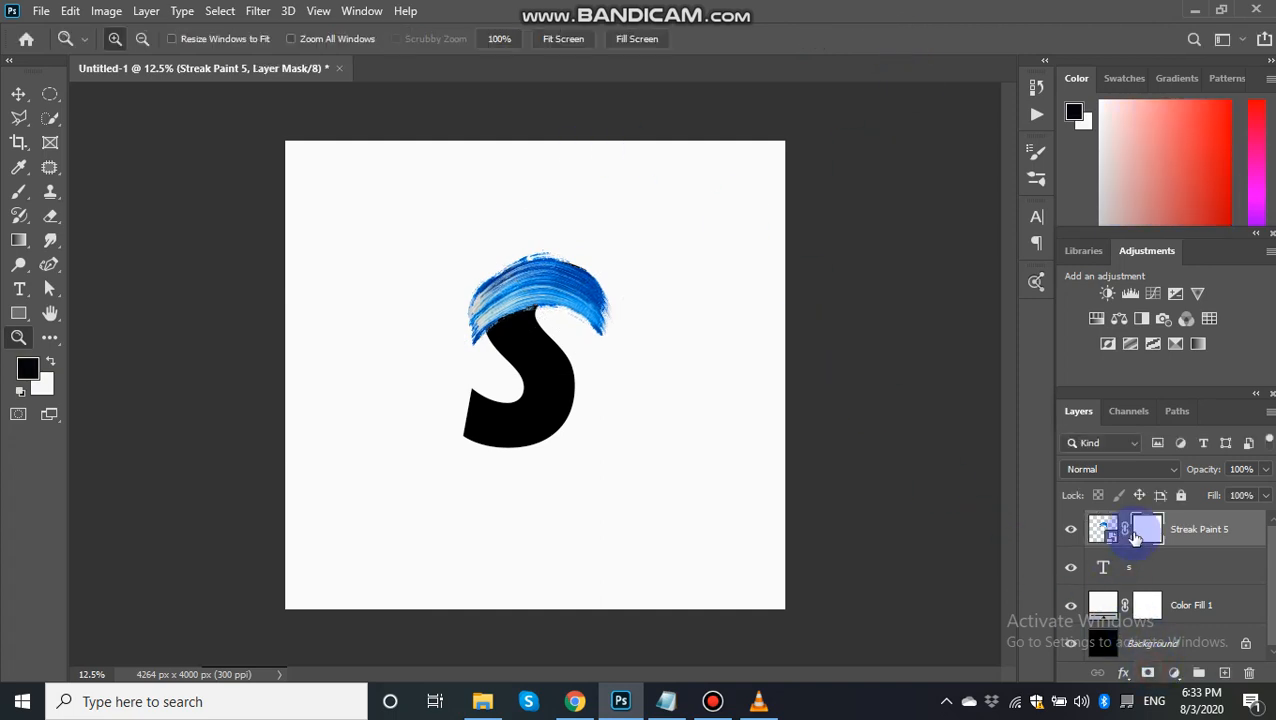
click(50, 95)
drag(481, 264, 581, 347)
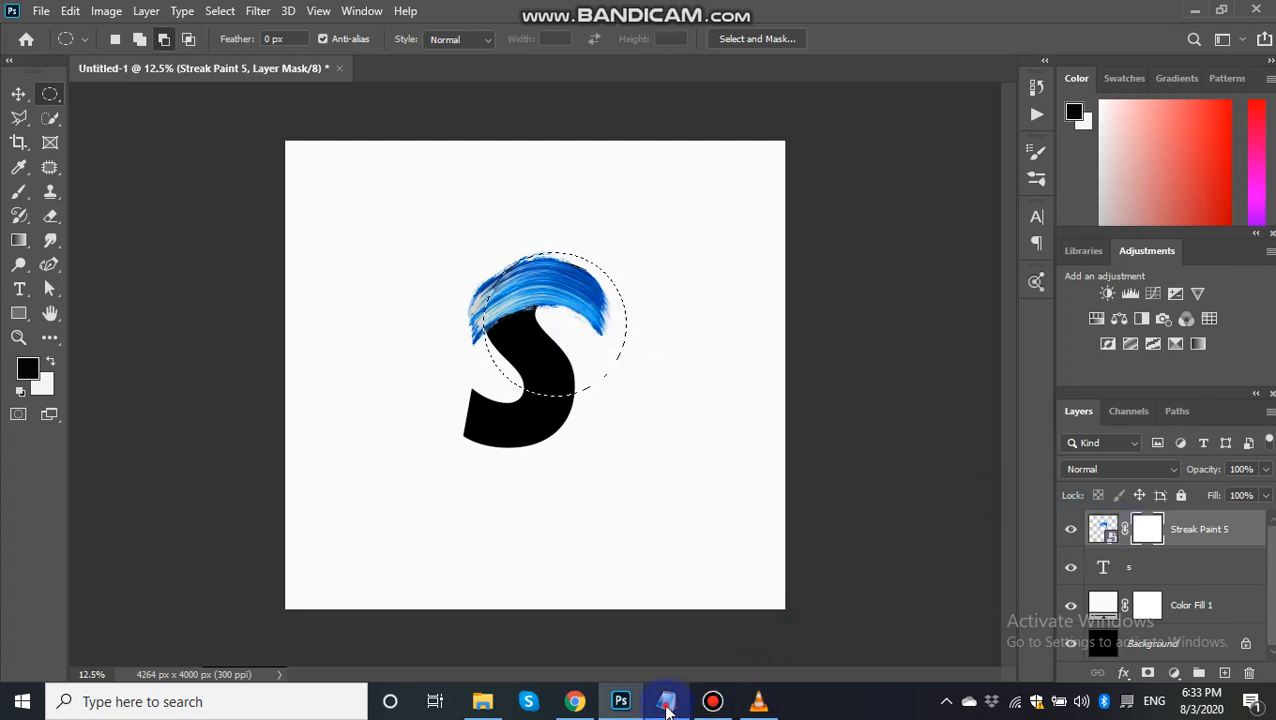
- Switch to Notepad, add the line "press (ctrl+shift+i)" below the existing note, and return to Photoshop
click(666, 701)
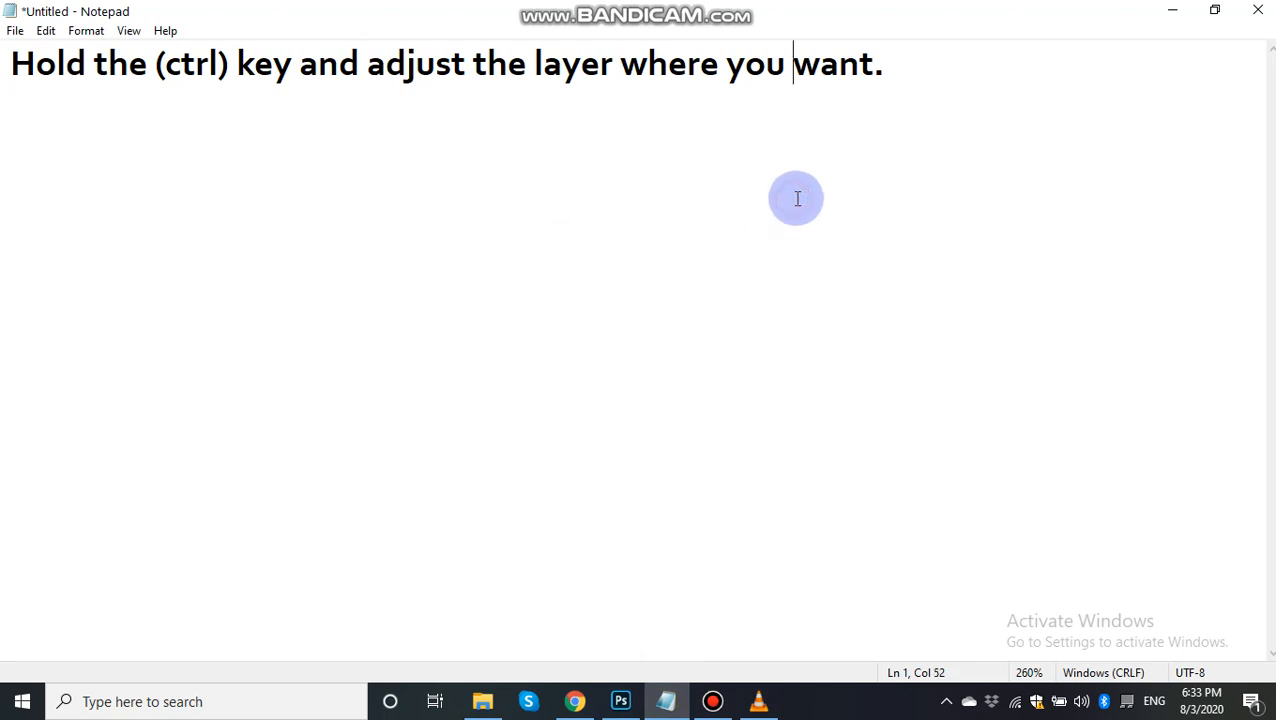
click(970, 117)
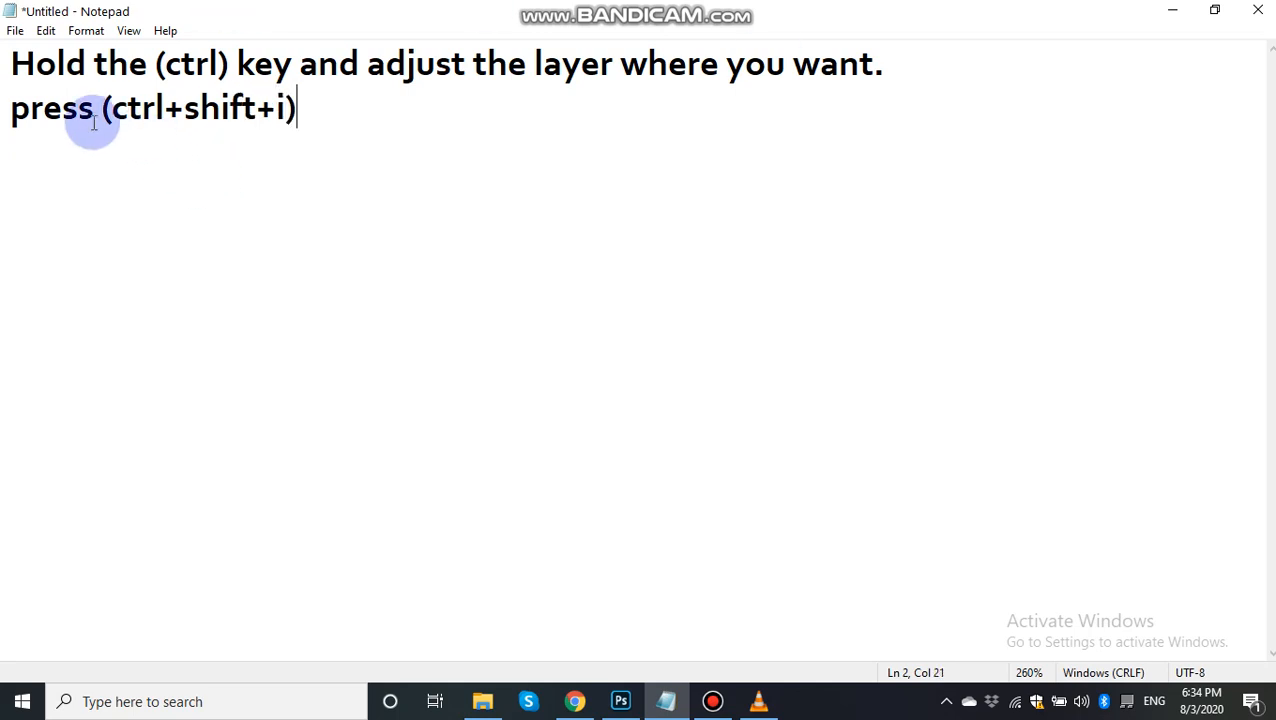
drag(125, 110, 342, 128)
click(370, 137)
click(620, 701)
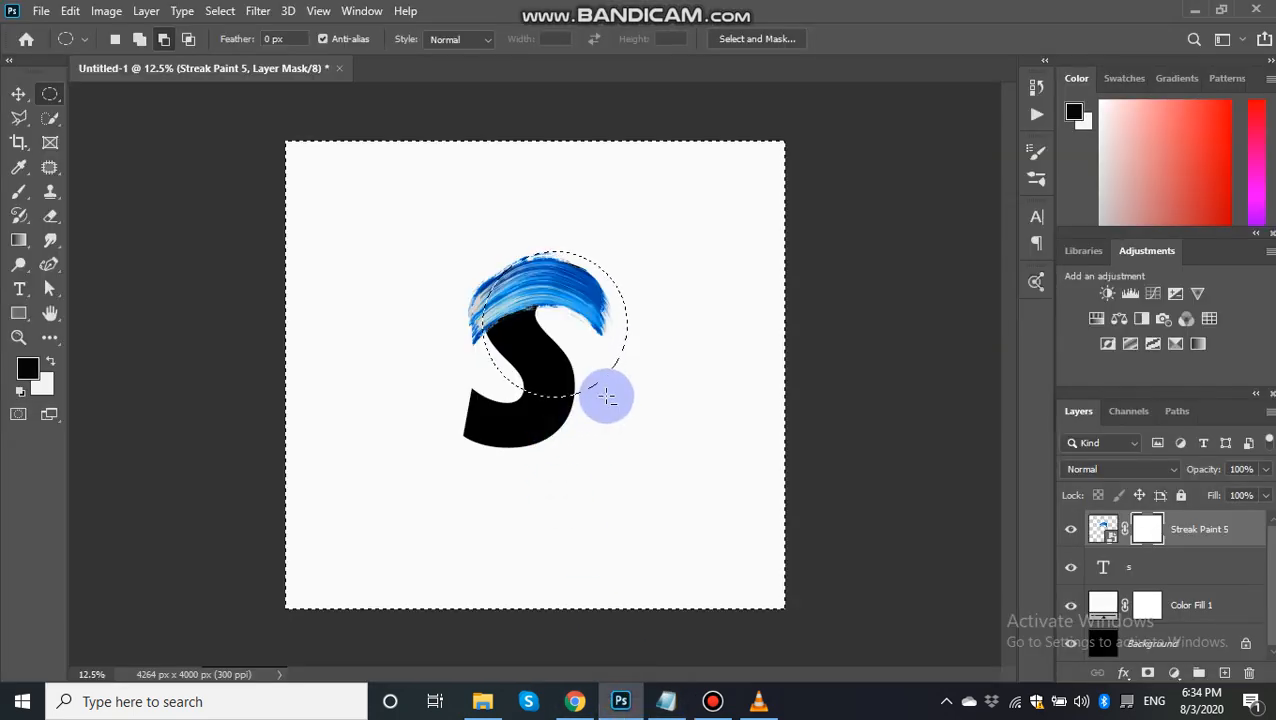
- With the elliptical selection inverted, rasterize Streak Paint 5, erase the paint overhanging the left edge of the S, and deselect
click(50, 215)
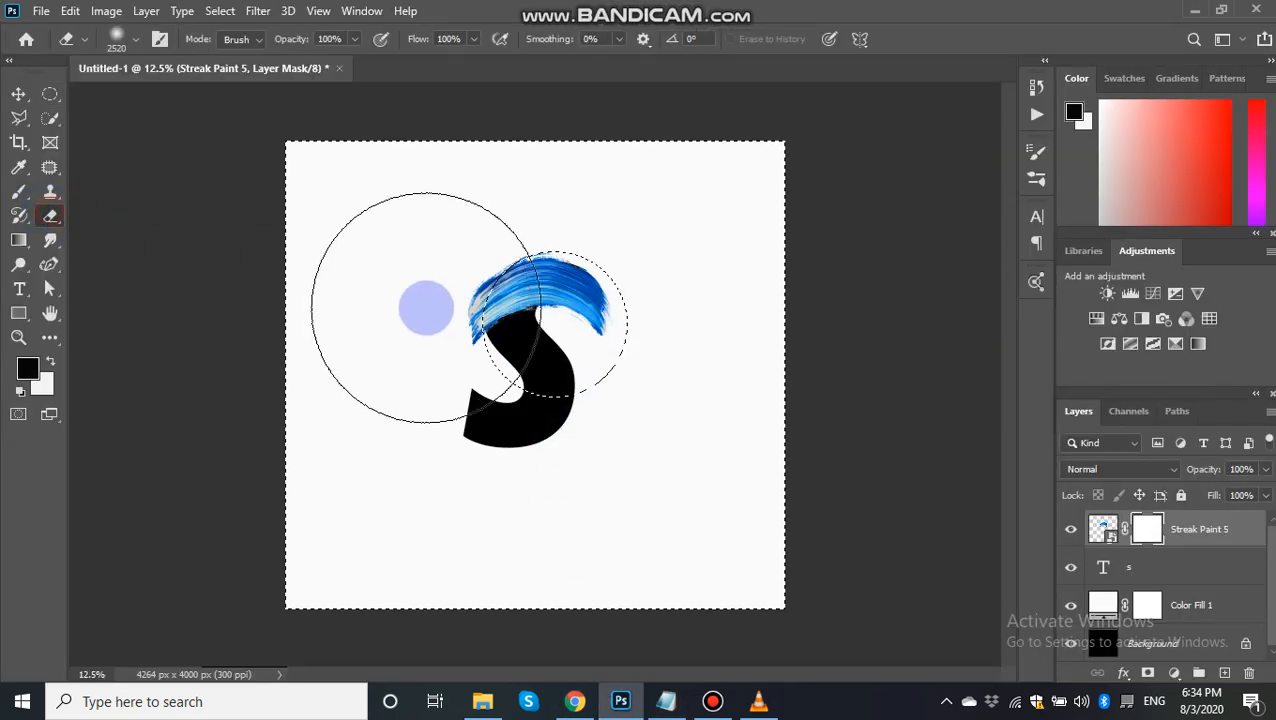
click(1114, 546)
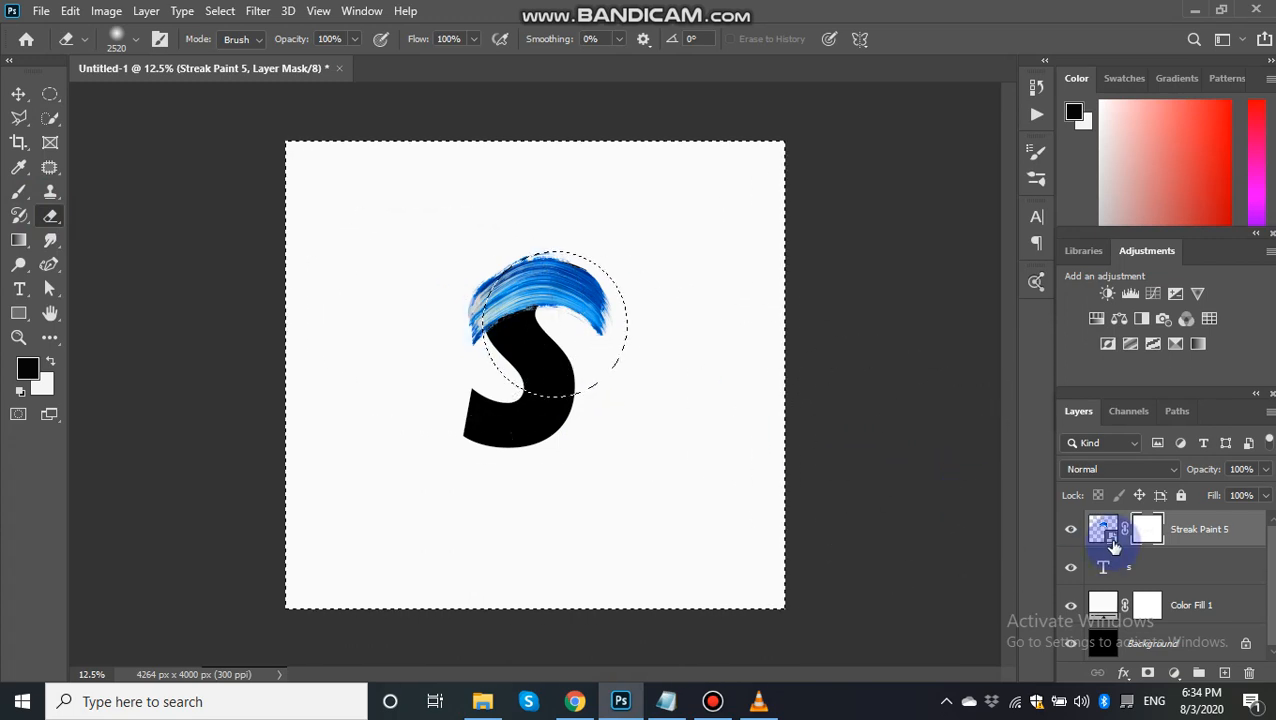
click(456, 319)
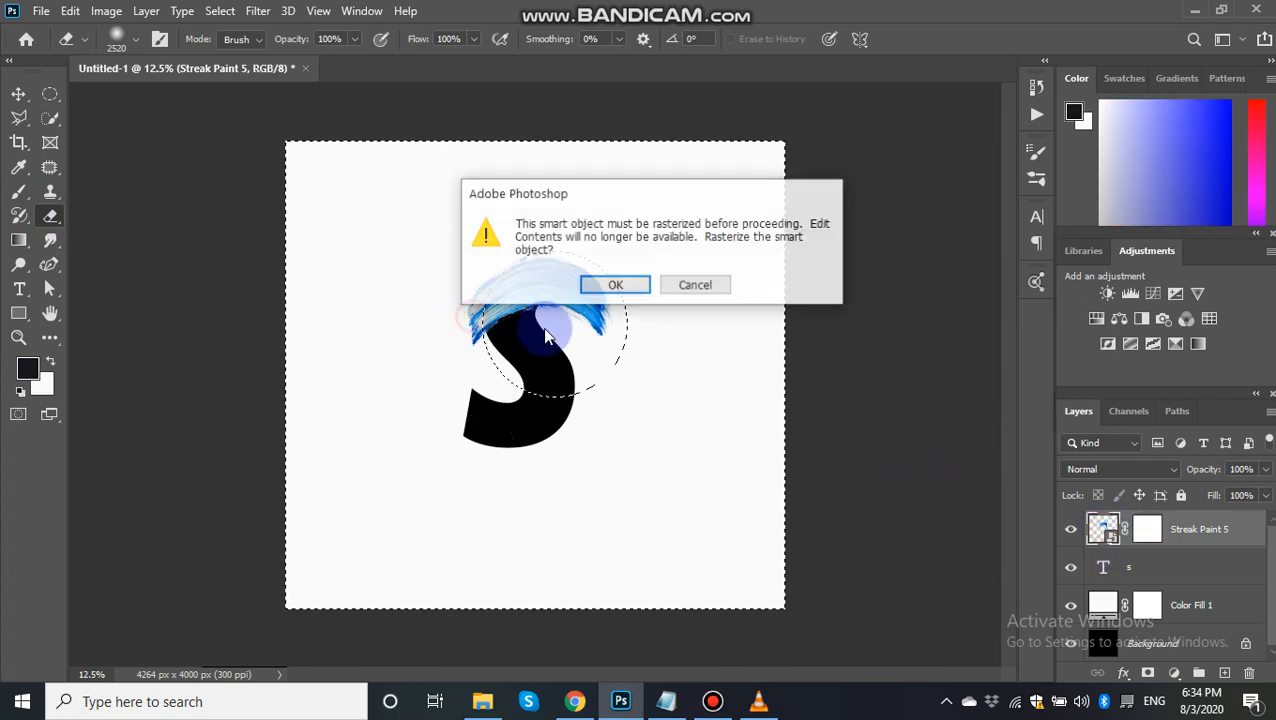
click(602, 290)
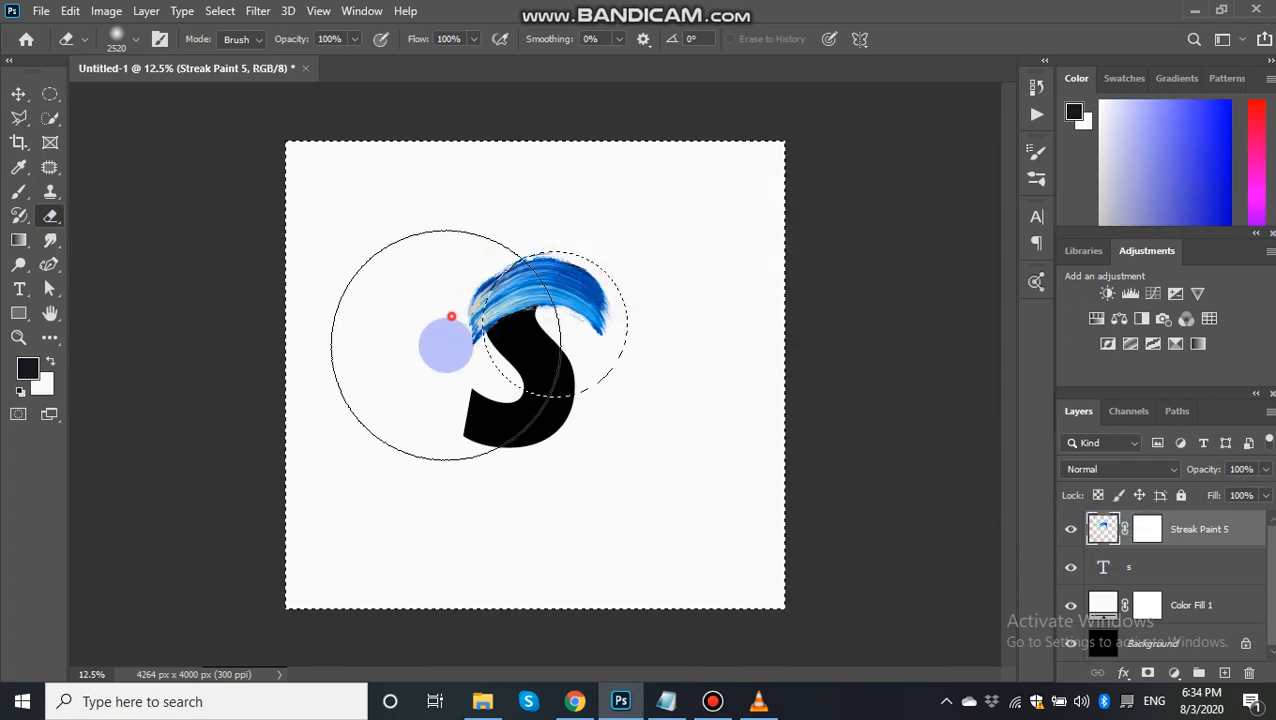
click(452, 275)
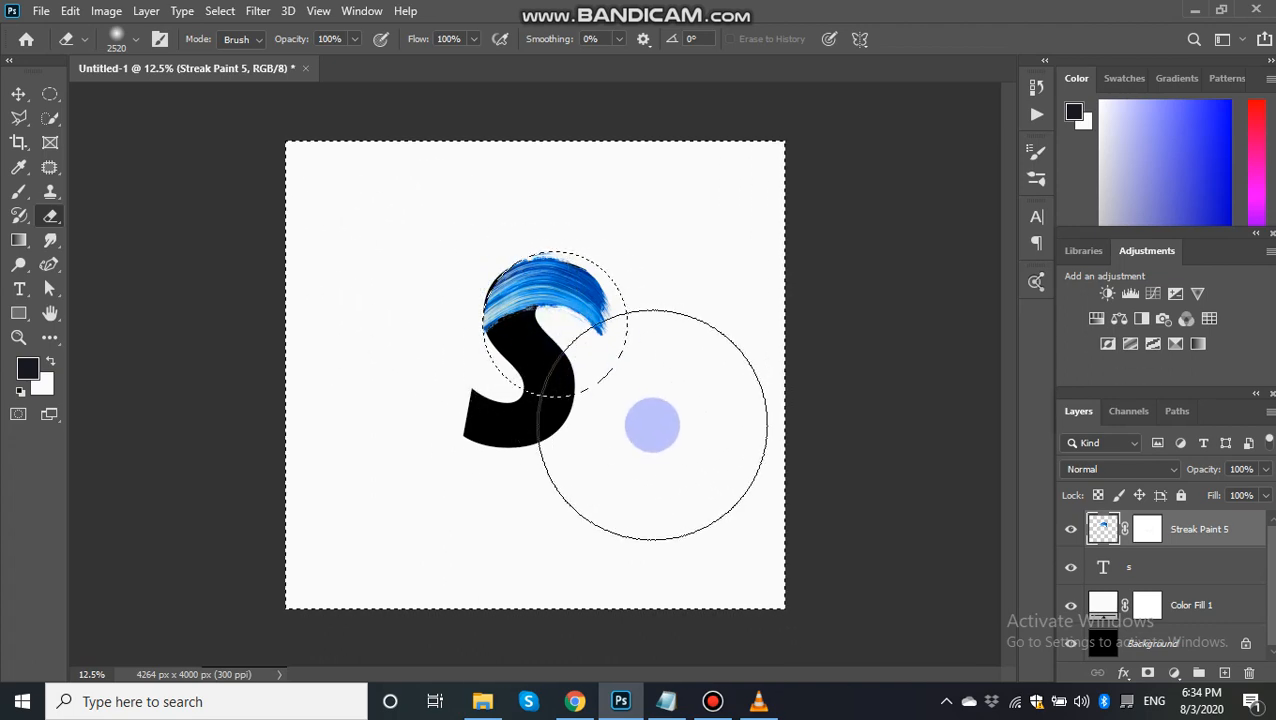
key(ctrl+d)
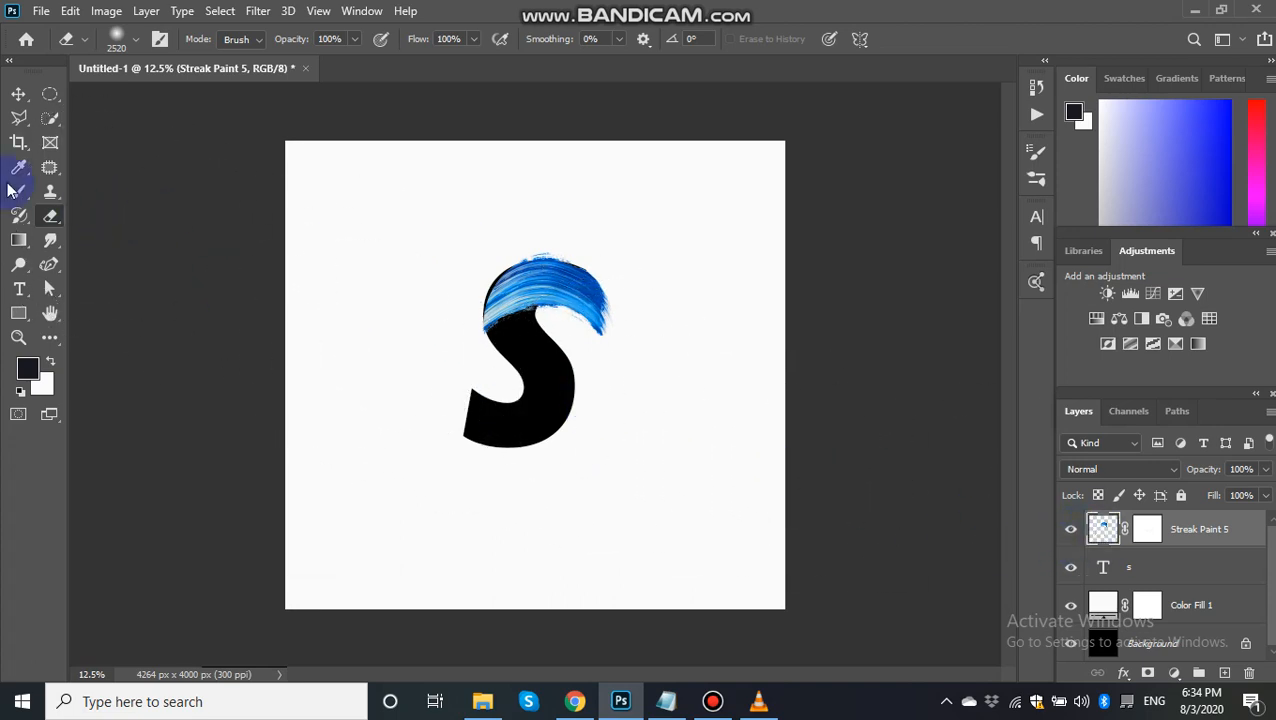
- Distort the trimmed streak by its left and upper-right corners to cover the top curve of the S, and apply the transform
click(18, 94)
mouse_move(535, 324)
mouse_down()
mouse_move(533, 290)
mouse_move(535, 317)
mouse_move(521, 320)
mouse_move(533, 318)
mouse_up()
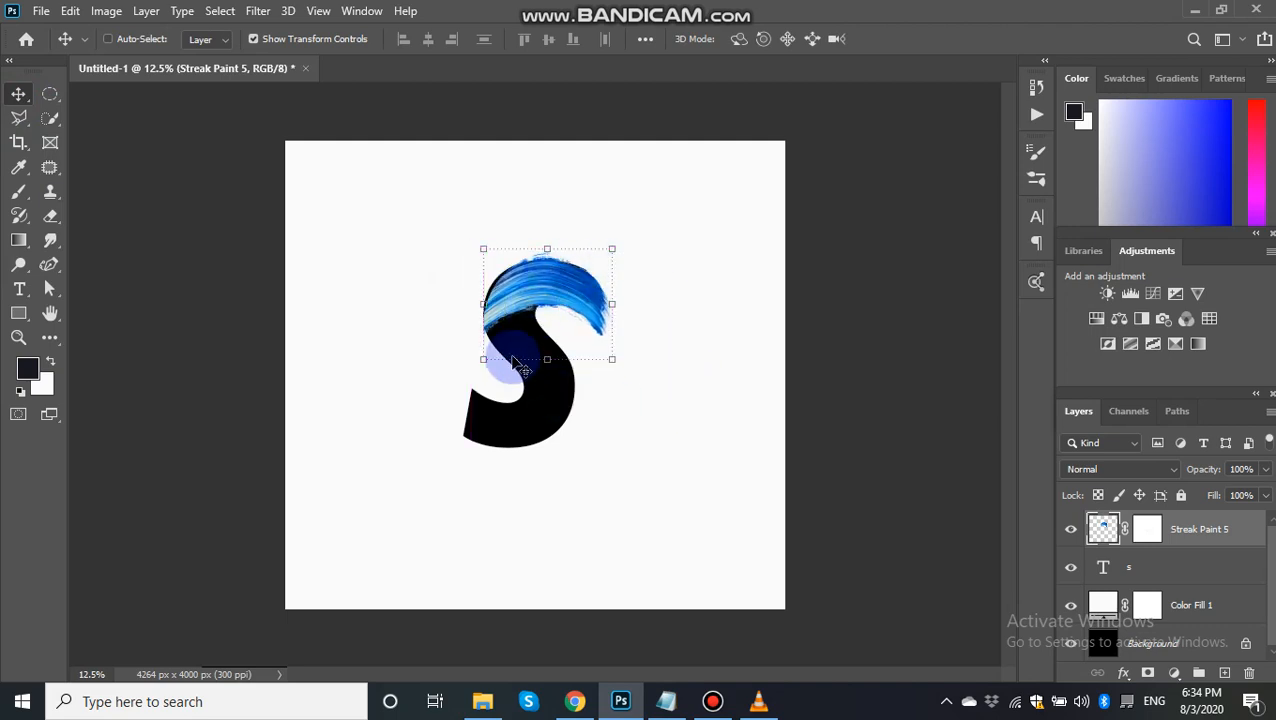
drag(483, 304, 480, 354)
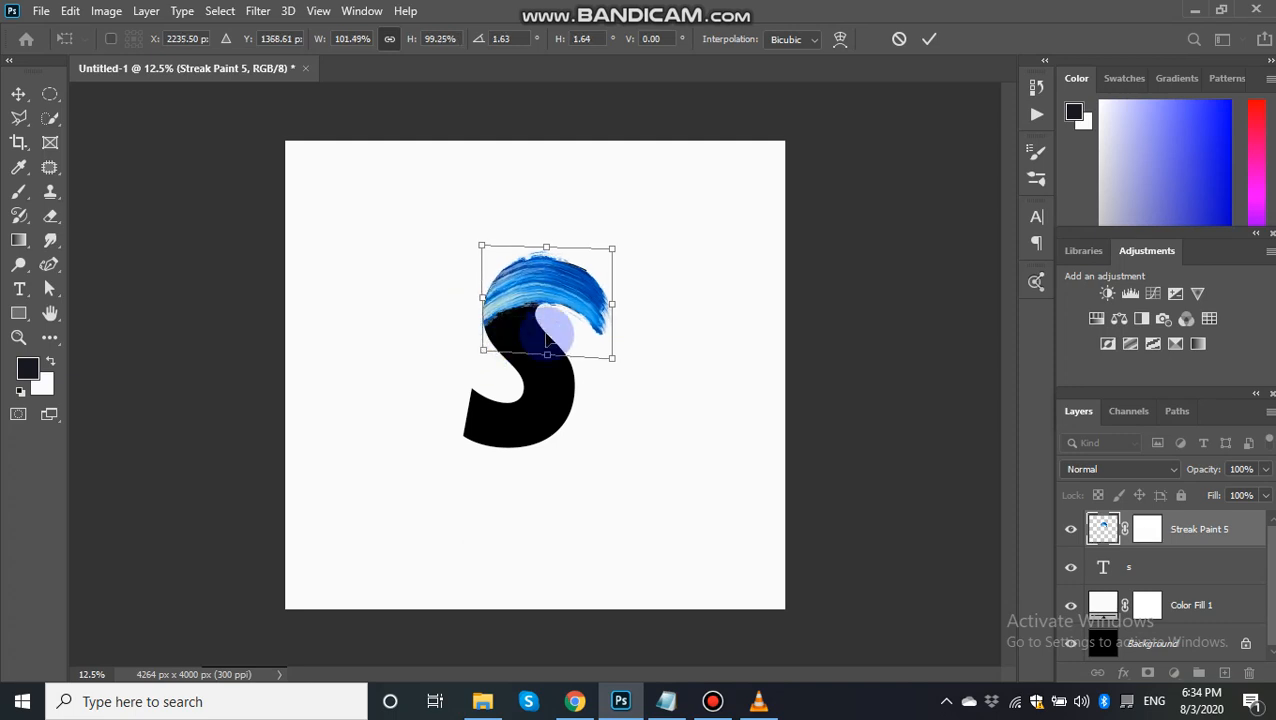
drag(610, 252, 617, 244)
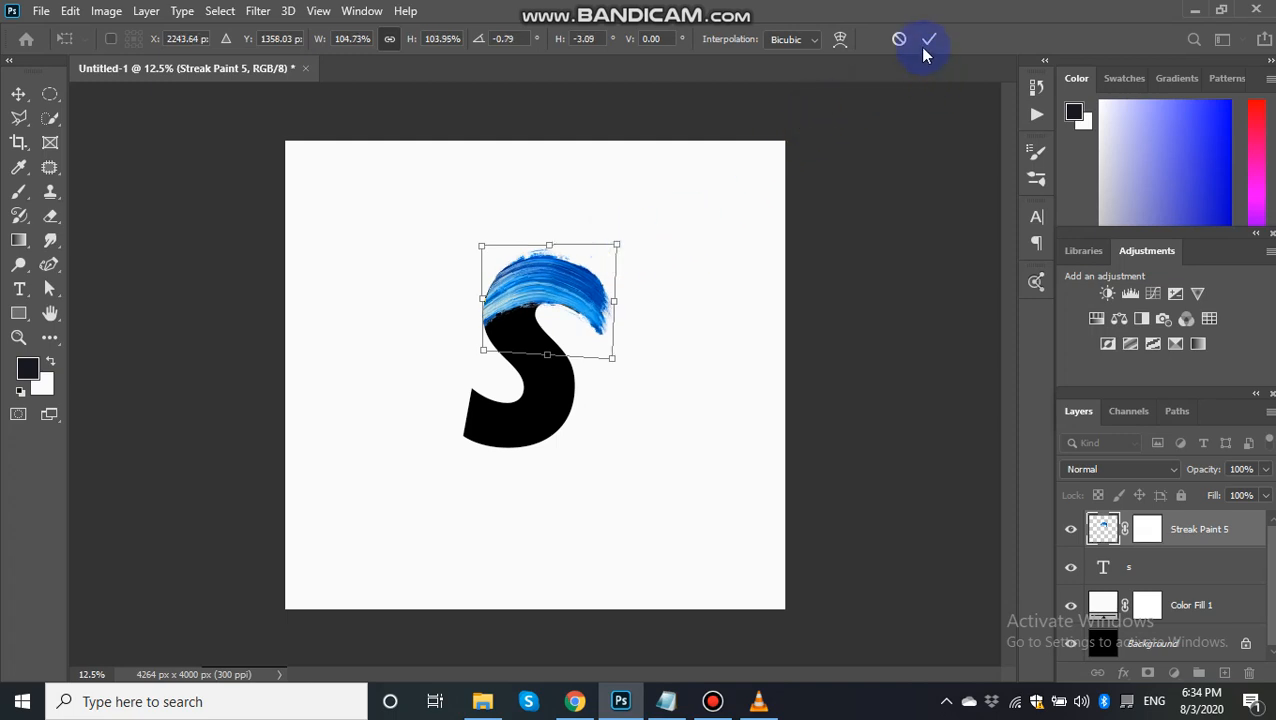
click(925, 44)
click(18, 338)
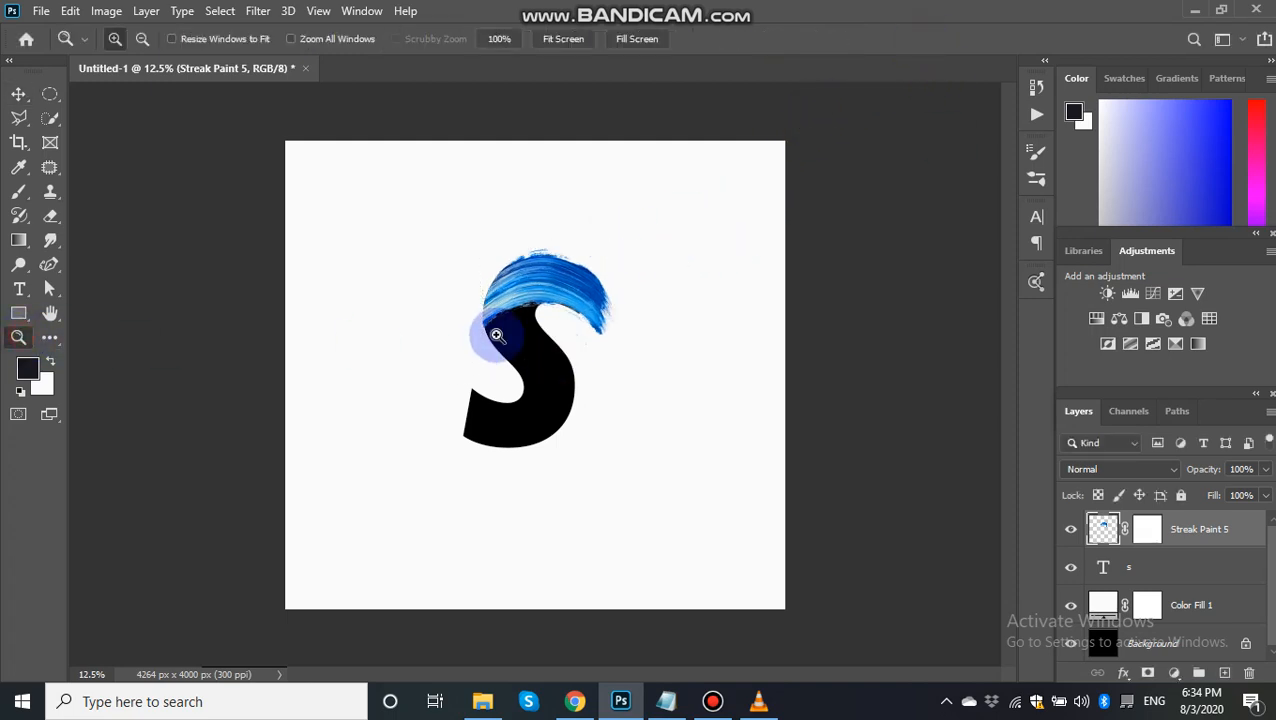
- Duplicate the Streak Paint 5 layer with the default name
right_click(1105, 537)
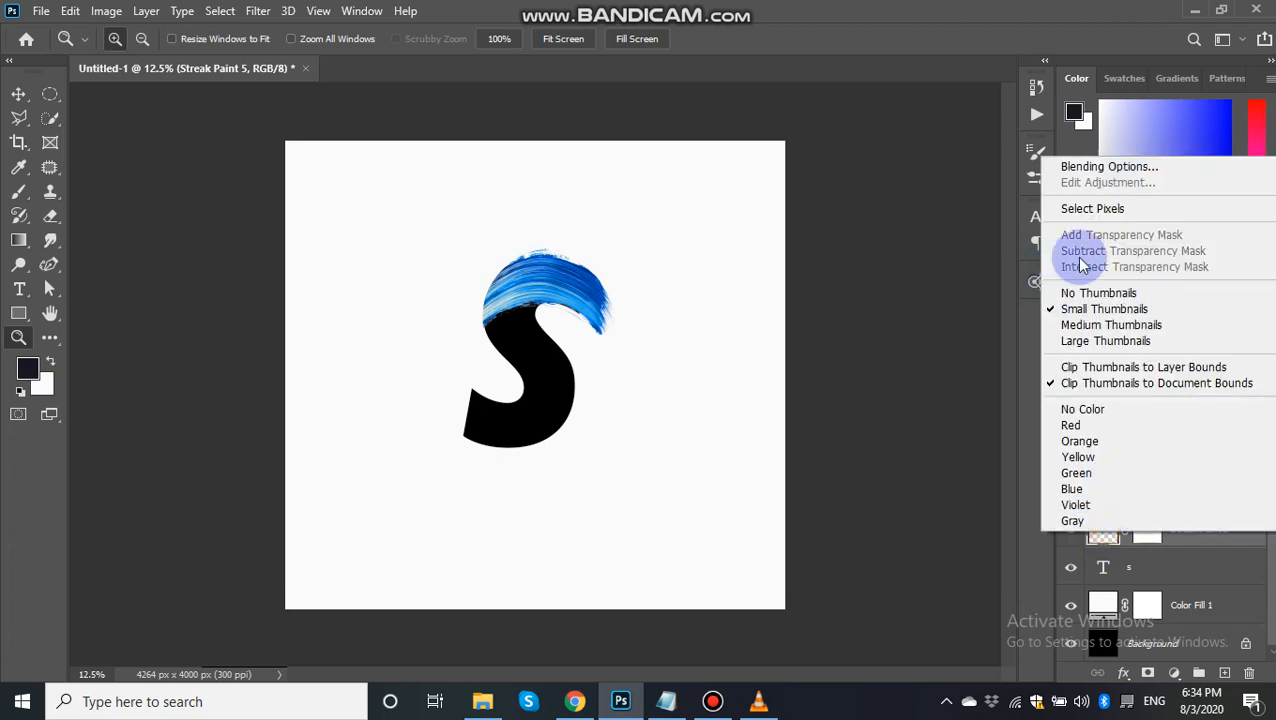
click(1196, 512)
right_click(1216, 538)
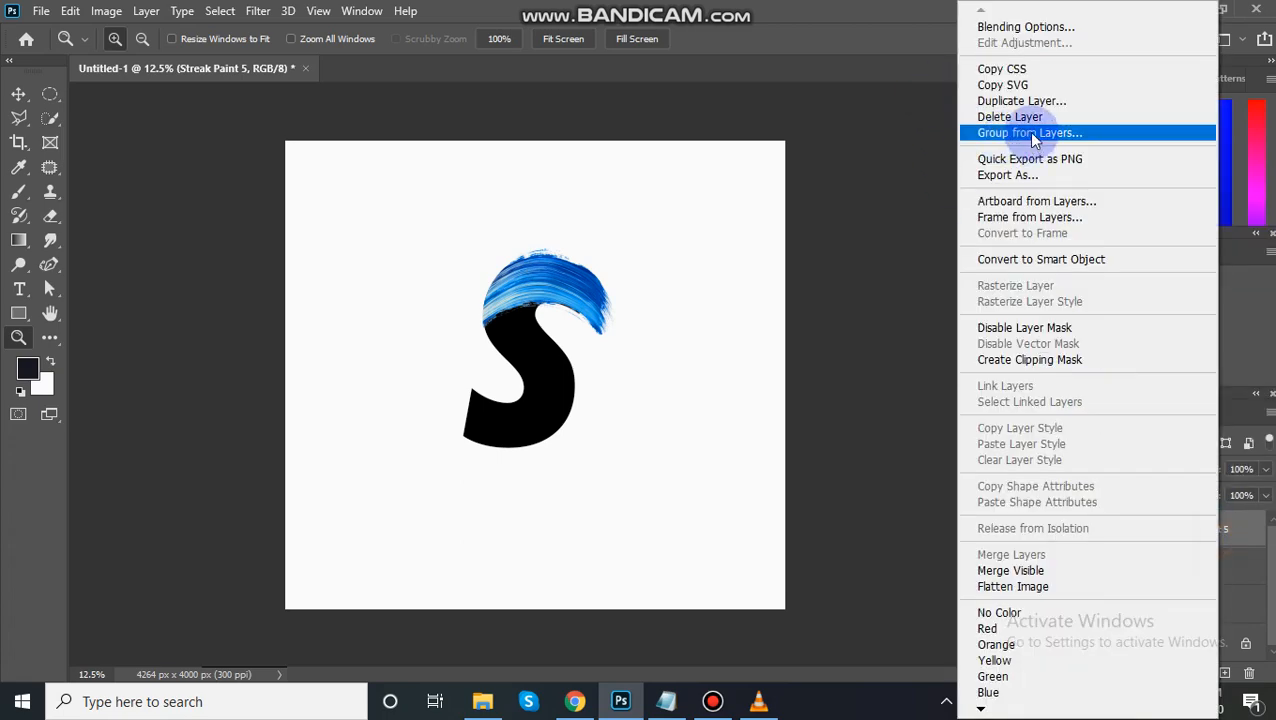
click(1022, 101)
click(795, 183)
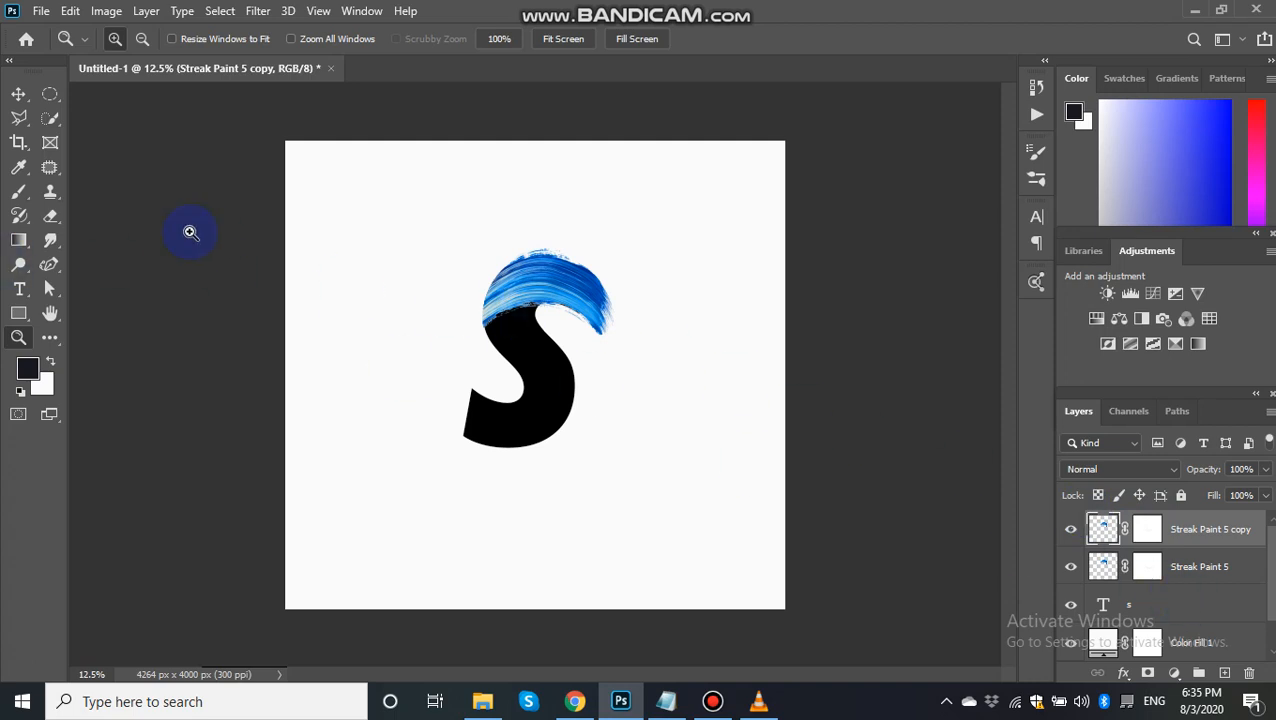
- Move the duplicated streak down over the lower curve of the S
click(18, 94)
mouse_move(555, 315)
mouse_down()
mouse_move(560, 340)
mouse_move(527, 419)
mouse_up()
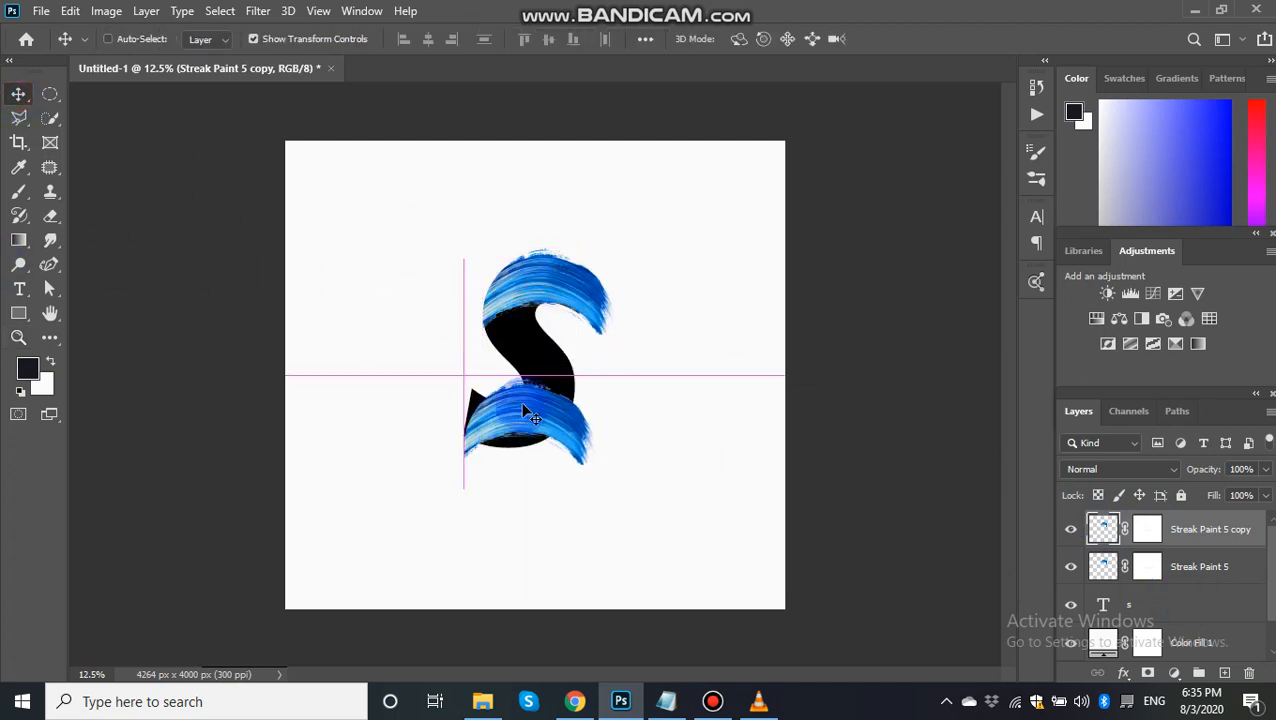
right_click(533, 408)
click(517, 395)
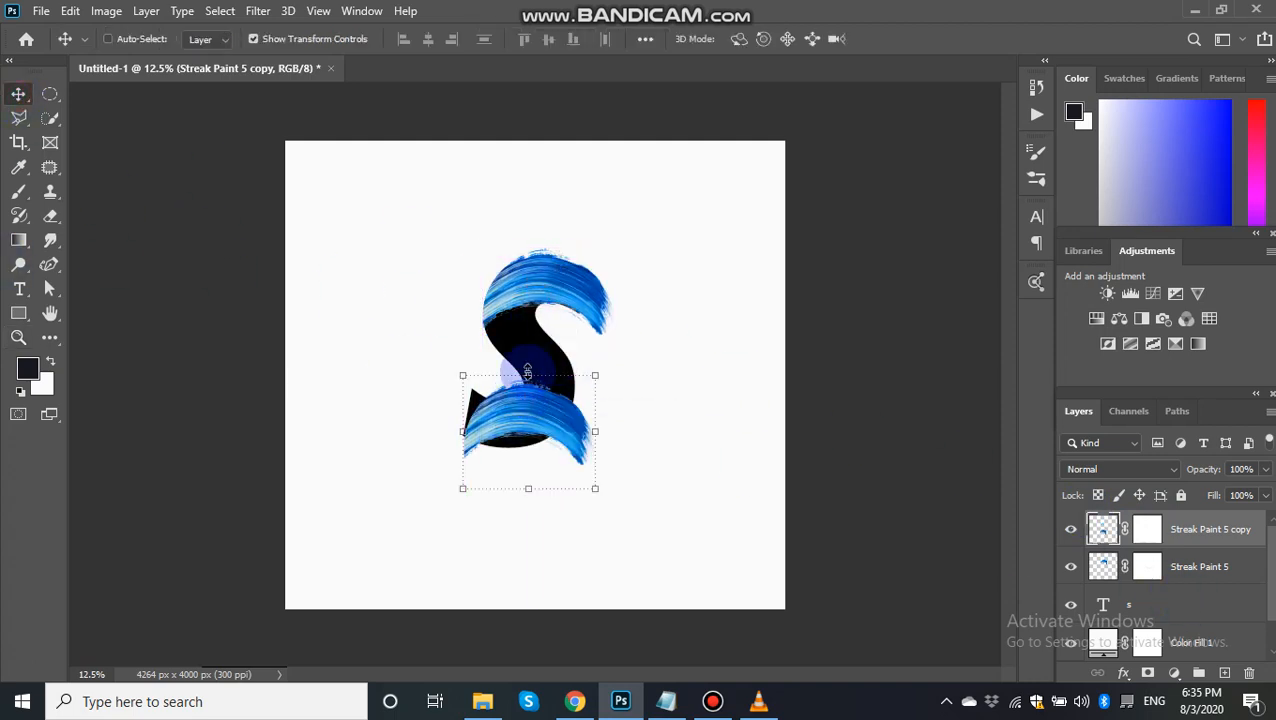
click(19, 338)
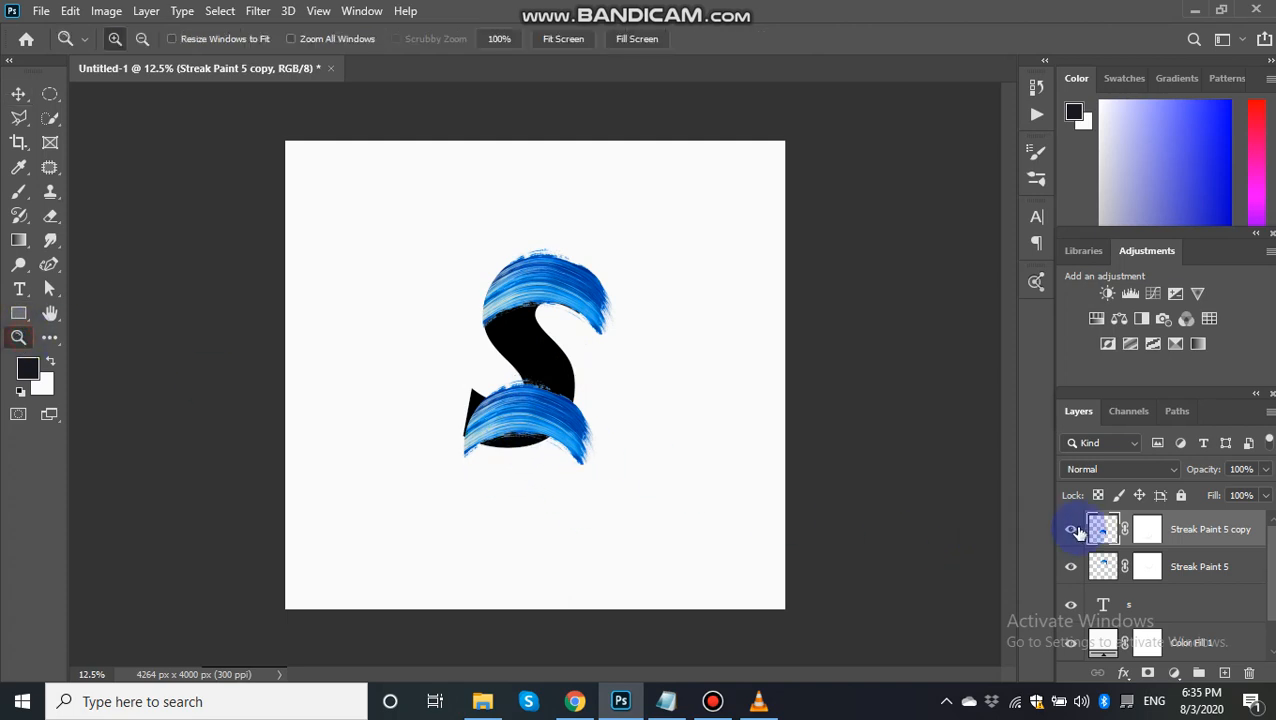
- Flip the duplicated streak horizontally and vertically so it curves along the bottom of the S
key(ctrl+t)
right_click(590, 480)
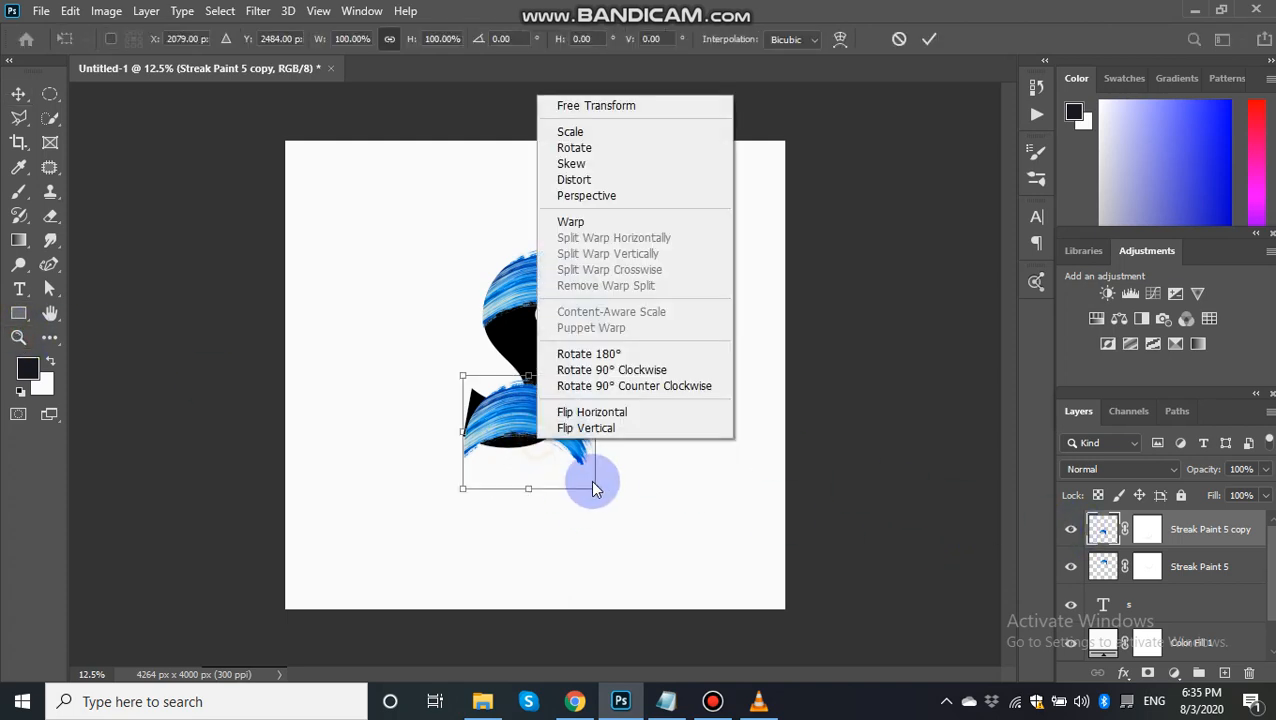
click(600, 410)
right_click(572, 420)
click(604, 421)
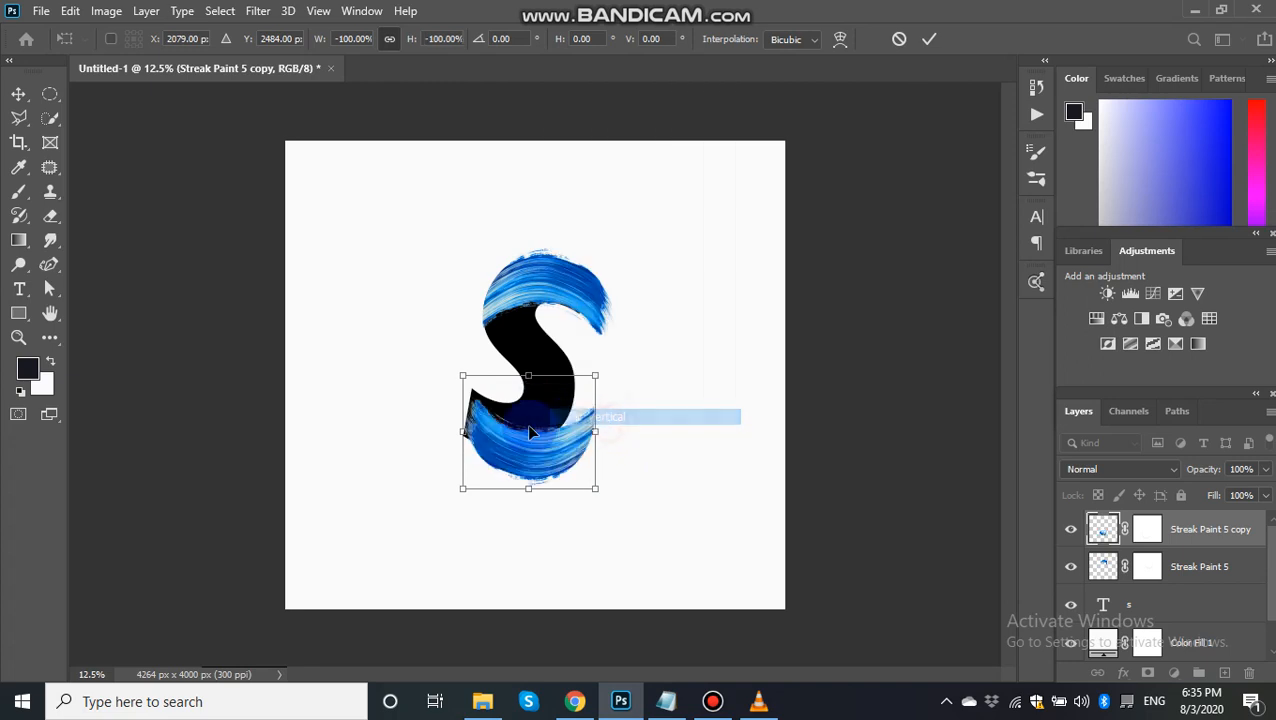
- Position the flipped streak over the bottom curve of the S, distort its corners to fit the letter, and apply the transform
mouse_move(578, 450)
mouse_down()
mouse_move(557, 449)
mouse_move(557, 424)
mouse_up()
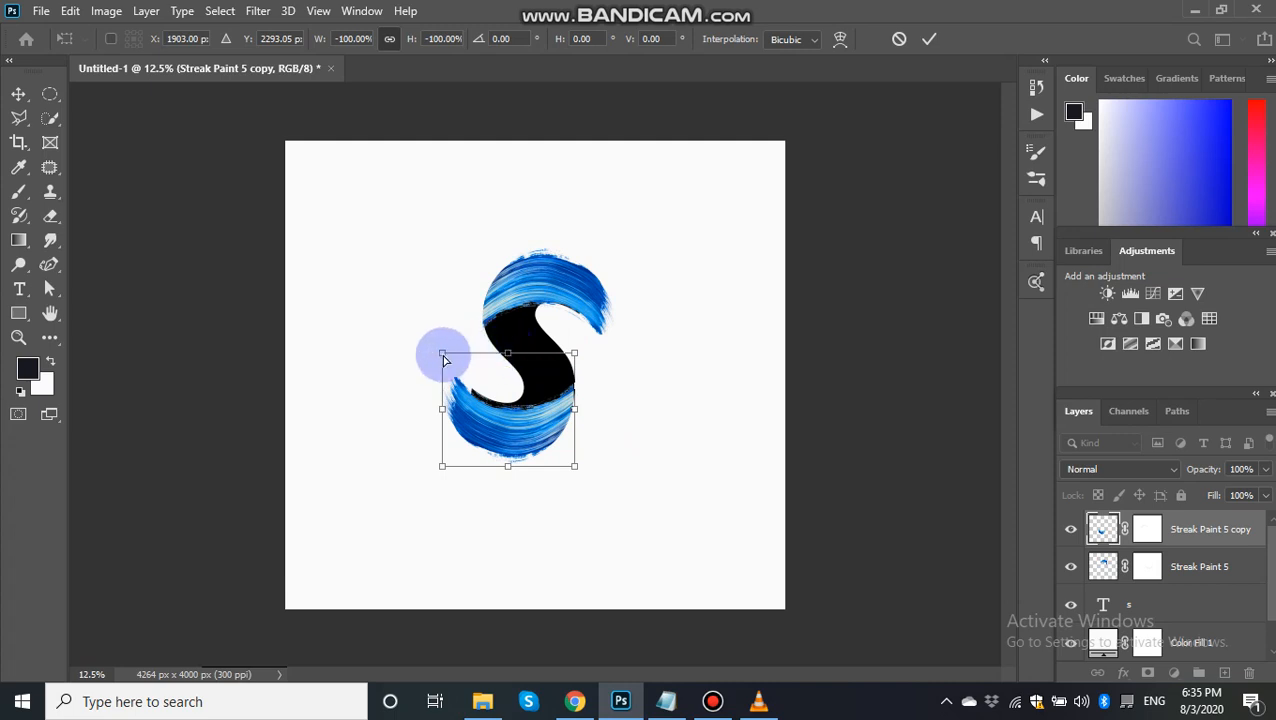
drag(444, 358, 445, 346)
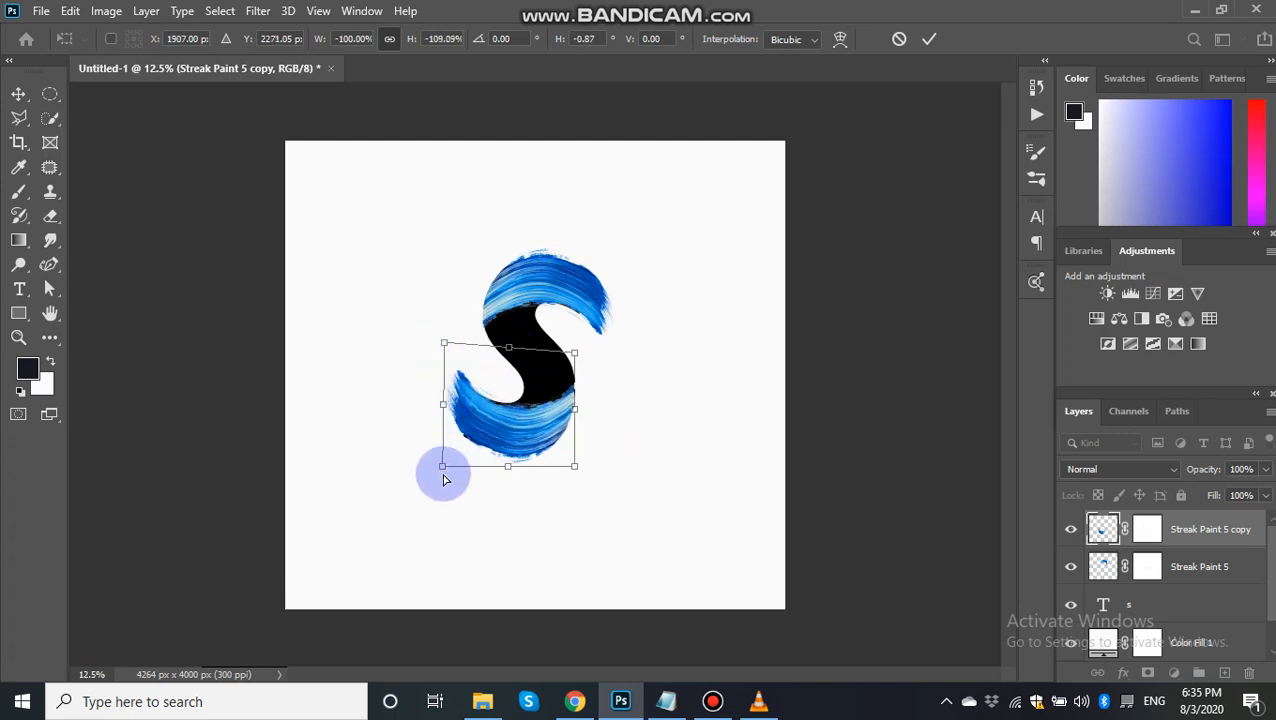
drag(437, 470, 435, 470)
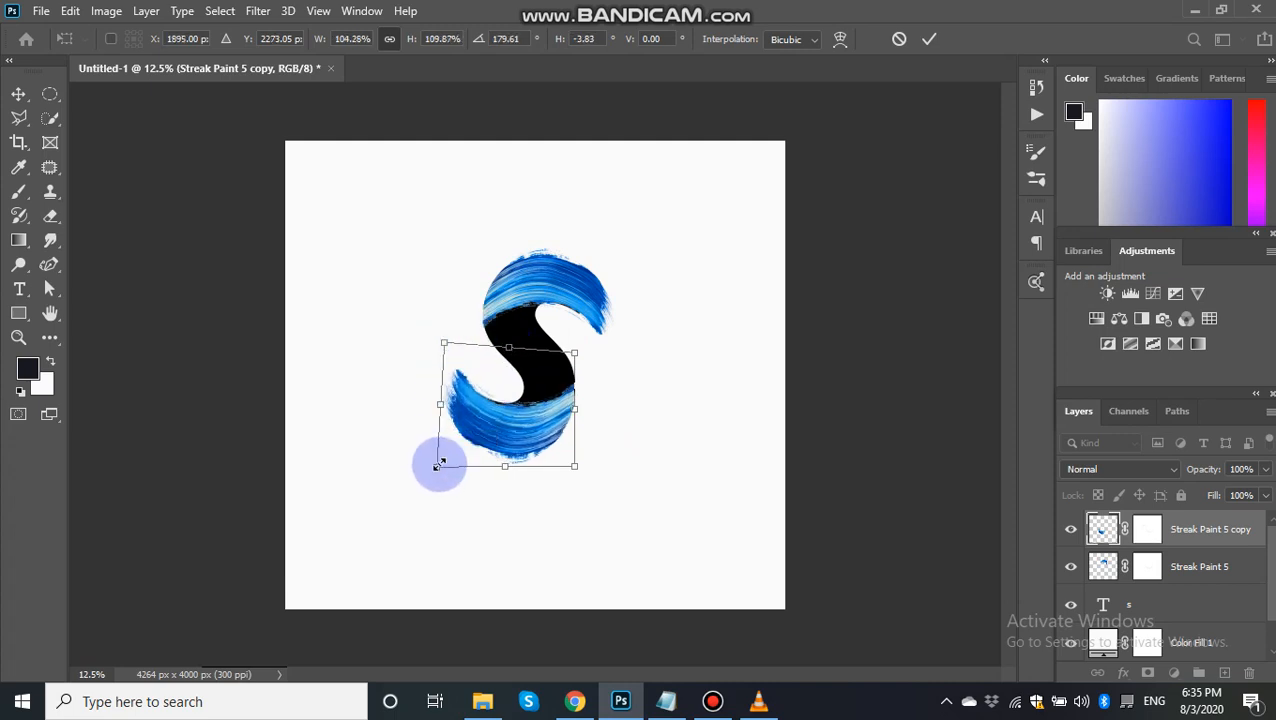
drag(578, 410, 579, 412)
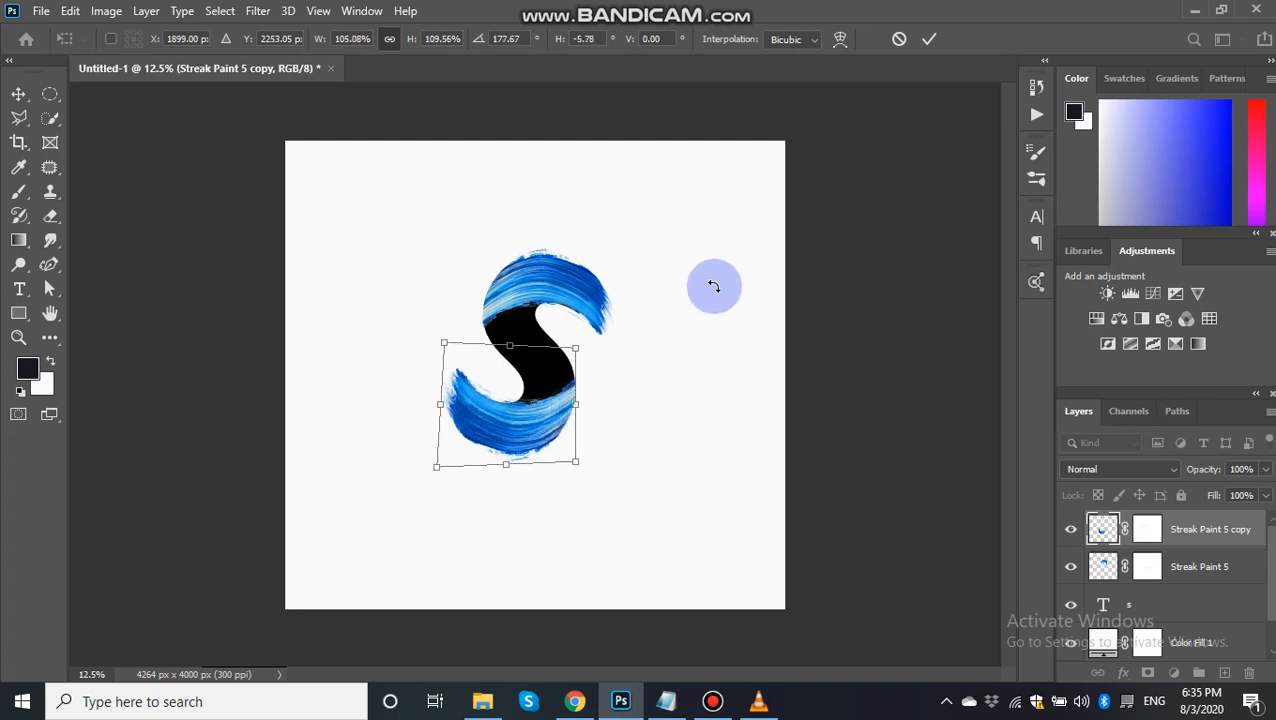
click(931, 40)
key(z)
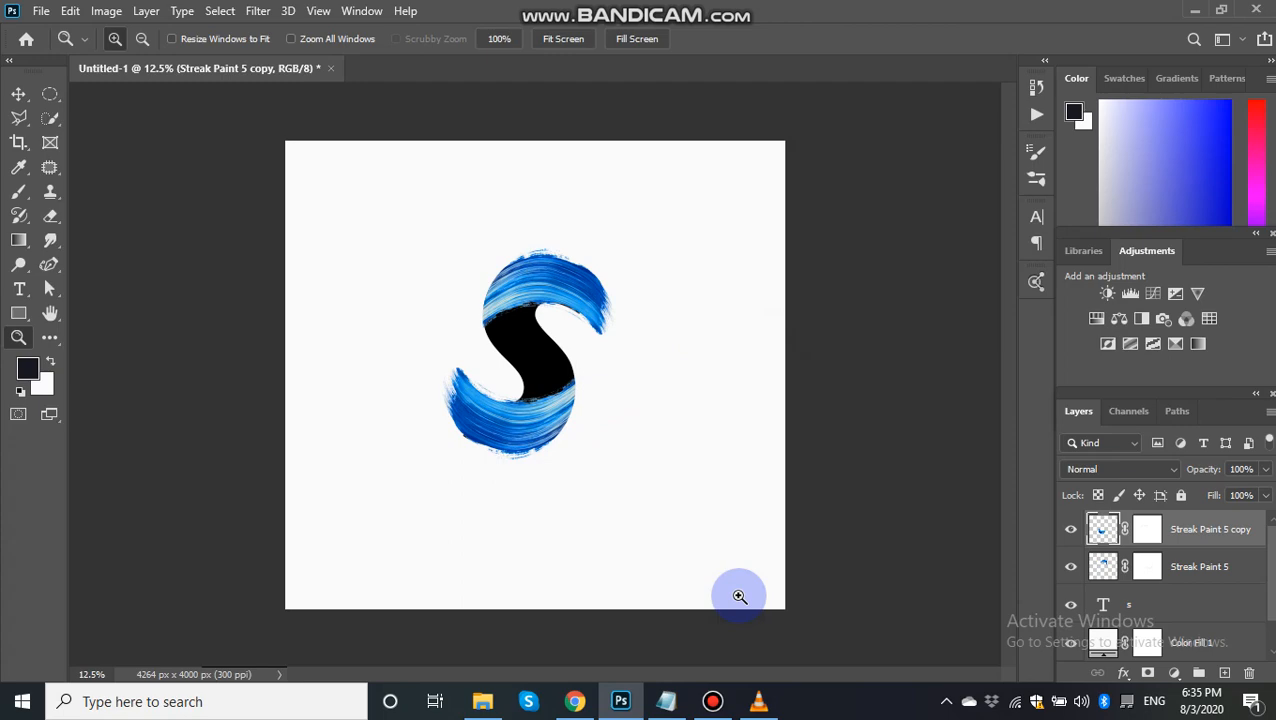
- Place the Streak Paint 3 image in the document and warp it with the Flag preset at a gentler bend
click(482, 701)
mouse_move(808, 172)
mouse_down()
mouse_move(678, 595)
mouse_move(620, 700)
mouse_move(575, 424)
mouse_up()
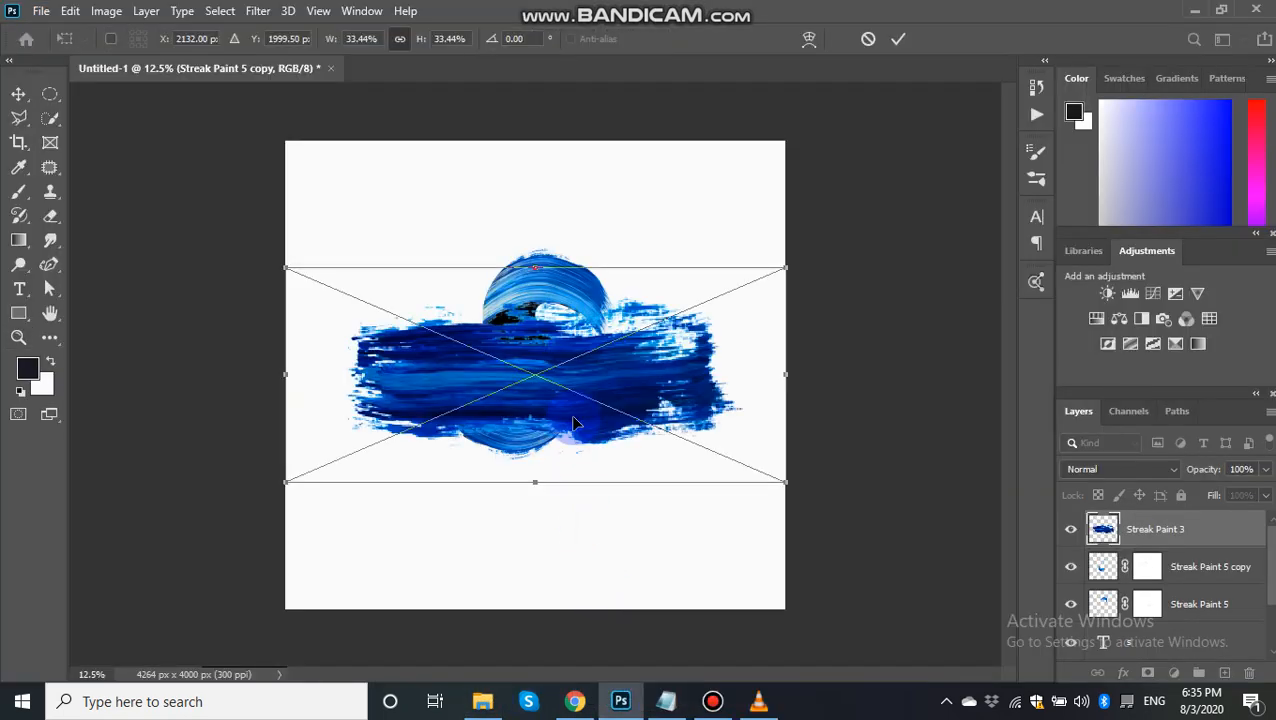
click(806, 40)
click(484, 40)
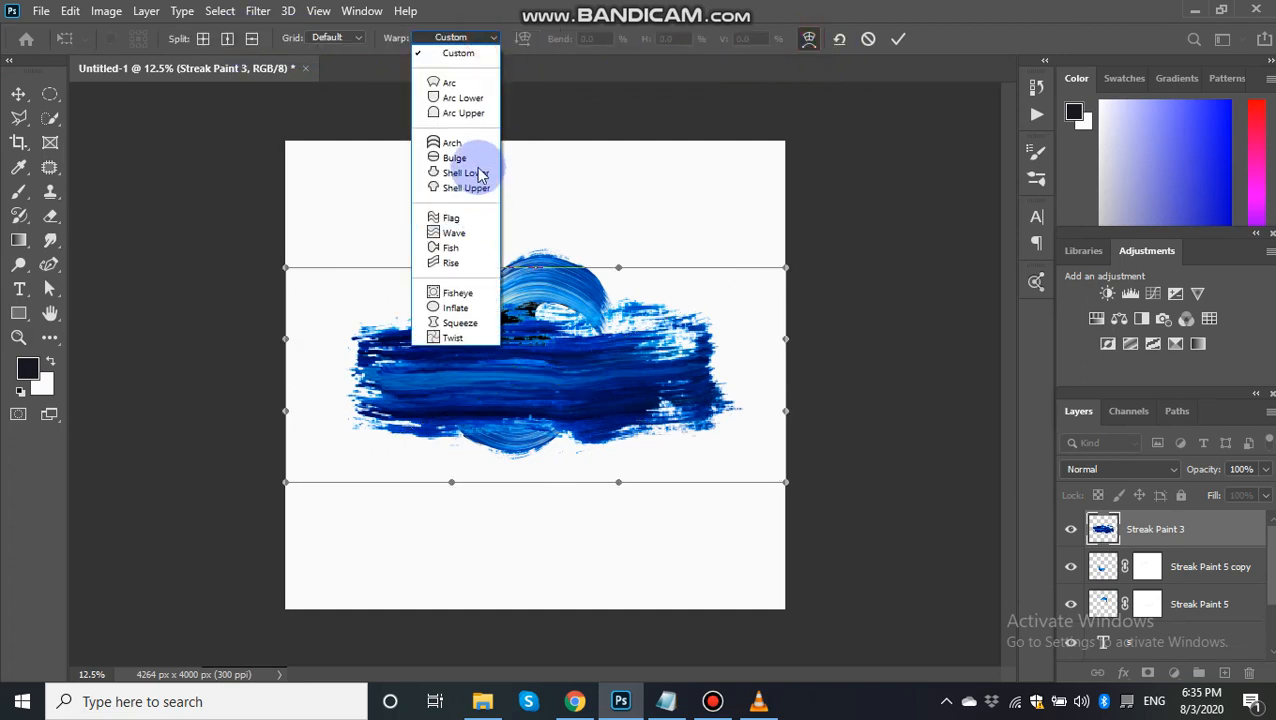
click(455, 218)
right_click(675, 405)
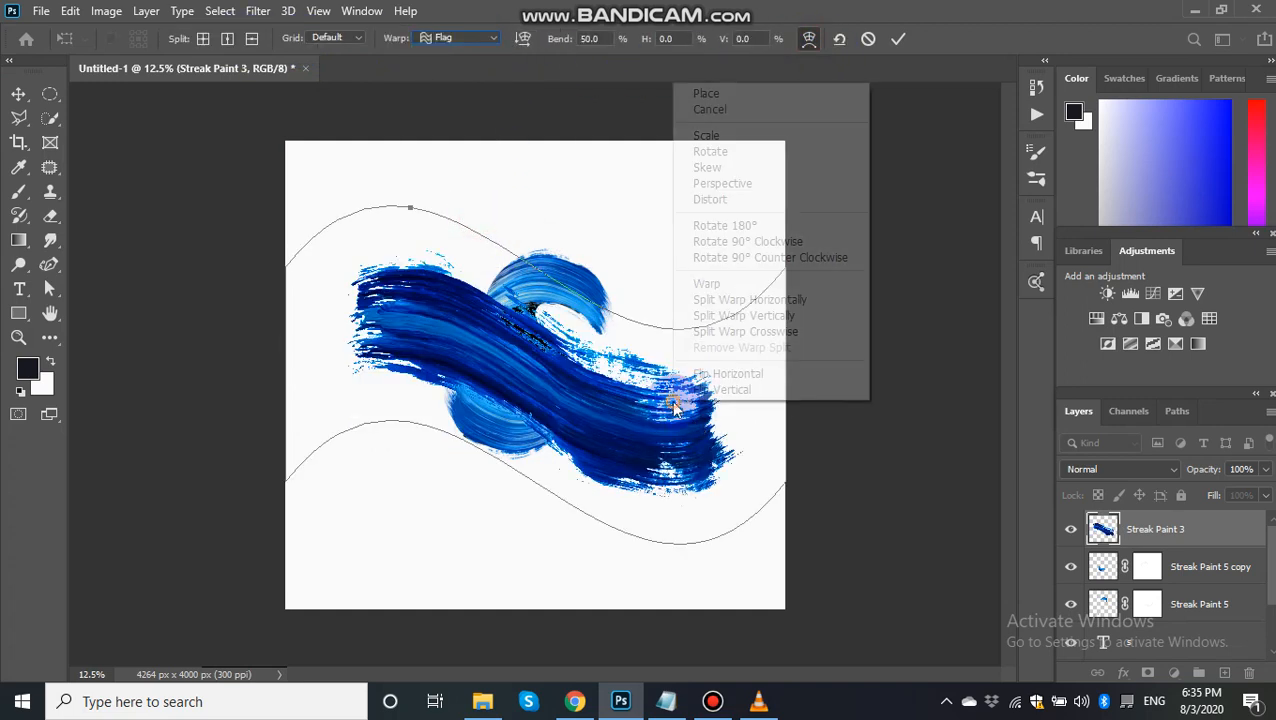
click(421, 219)
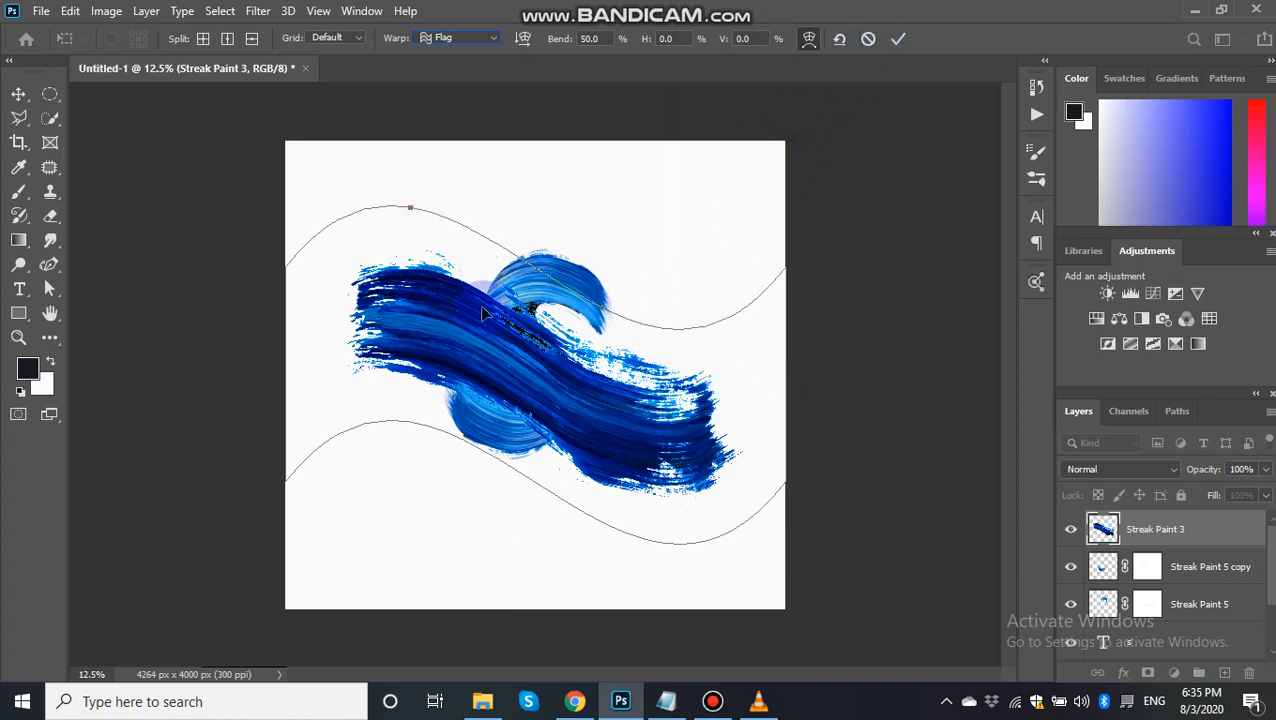
drag(408, 208, 408, 233)
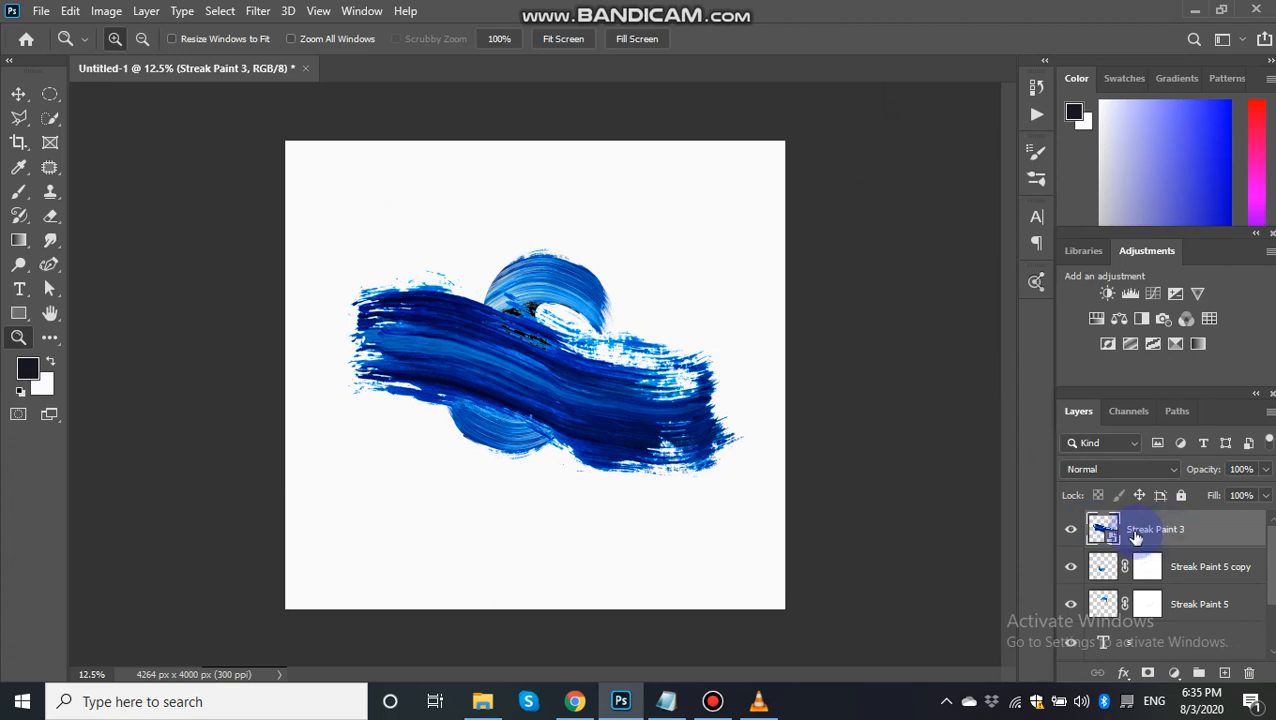
- Shrink the Streak Paint 3 layer and rotate it to about 33° over the middle diagonal of the S
key(ctrl+t)
mouse_move(788, 378)
mouse_down()
mouse_move(547, 376)
mouse_move(612, 333)
mouse_up()
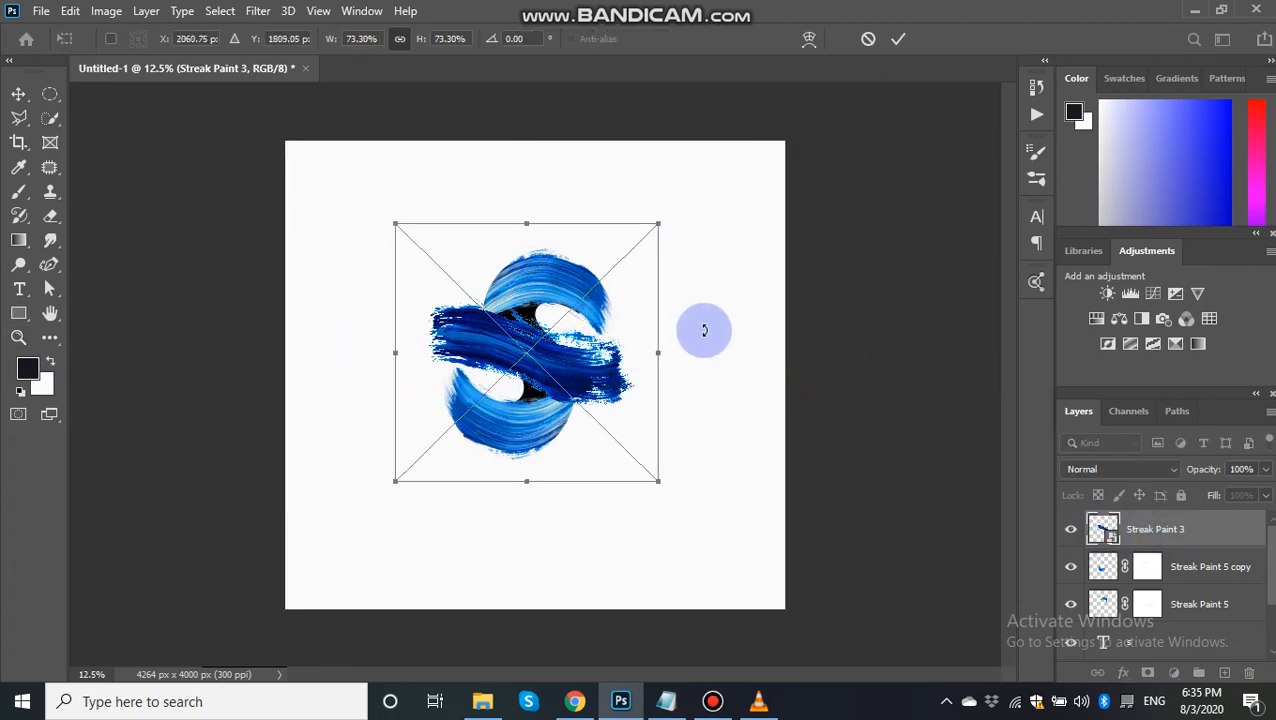
drag(703, 330, 603, 398)
drag(438, 252, 451, 293)
drag(607, 402, 630, 418)
click(443, 291)
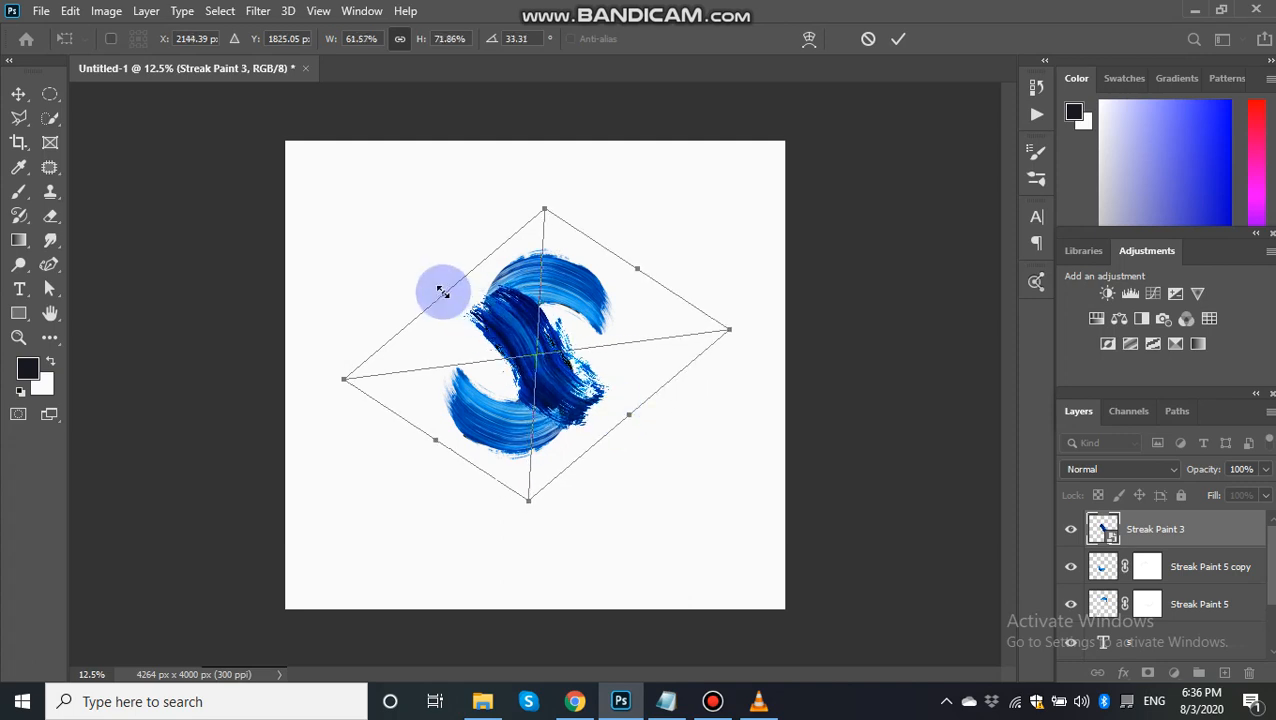
- Adjust the dark streak's edges and corners so it covers the black diagonal between the two curves
drag(447, 295, 436, 285)
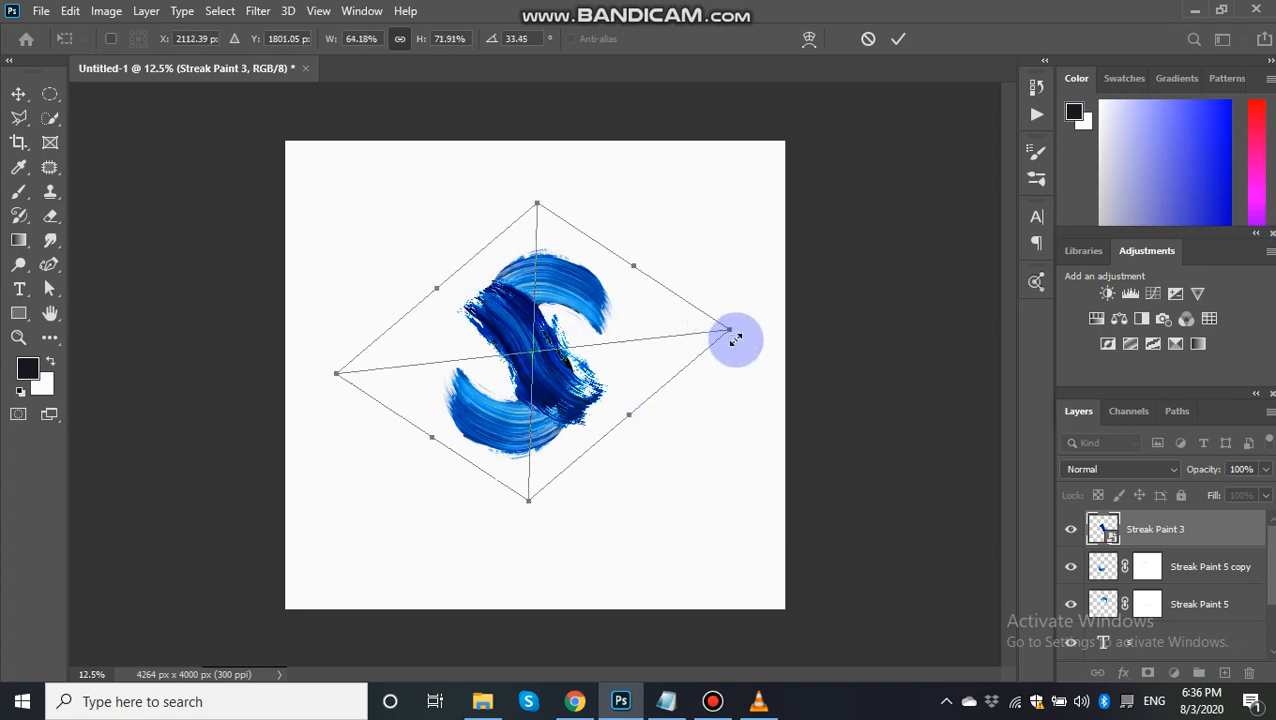
drag(728, 333, 703, 337)
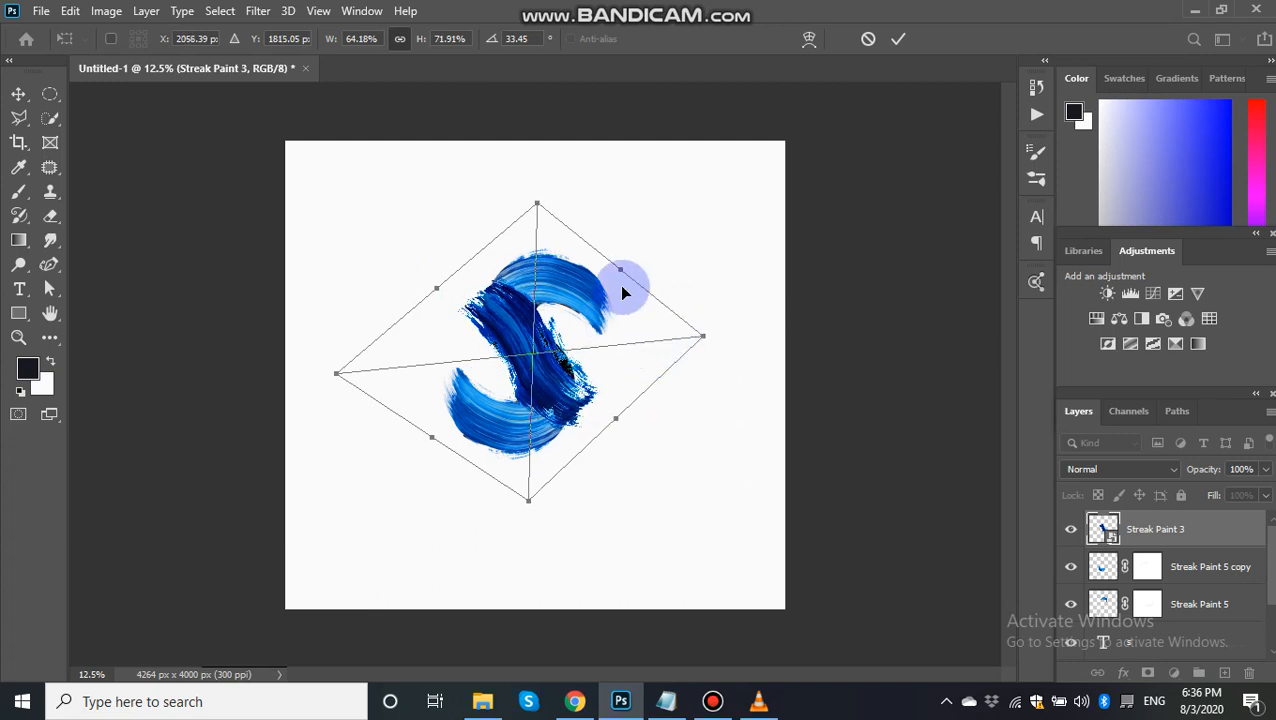
drag(620, 273, 625, 269)
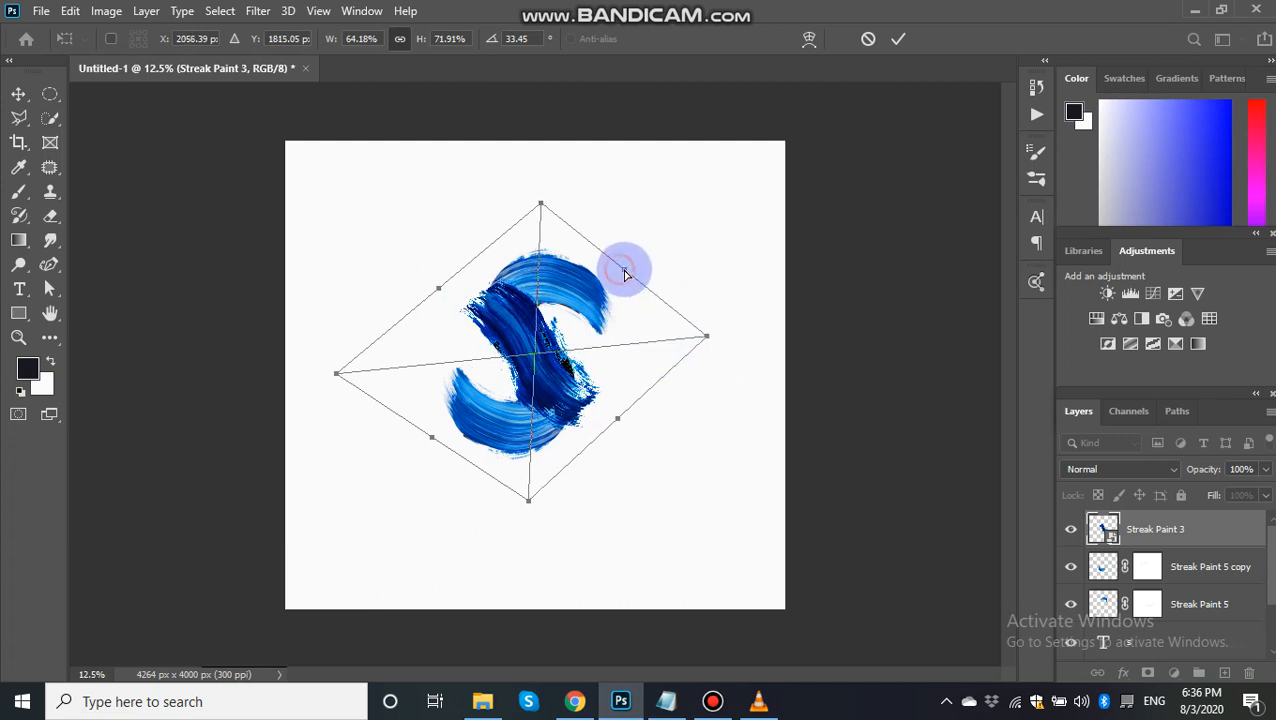
drag(342, 374, 353, 373)
- Flip the dark streak horizontally and vertically within the transform
right_click(565, 358)
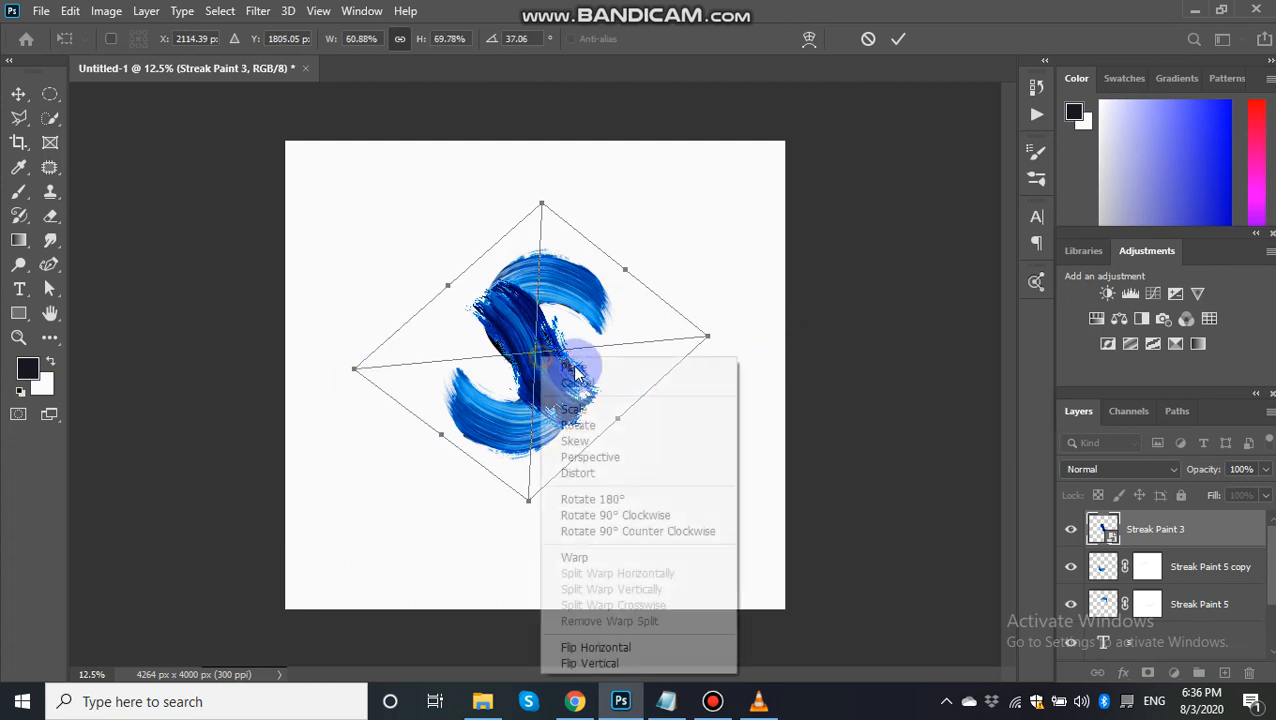
click(630, 652)
right_click(570, 447)
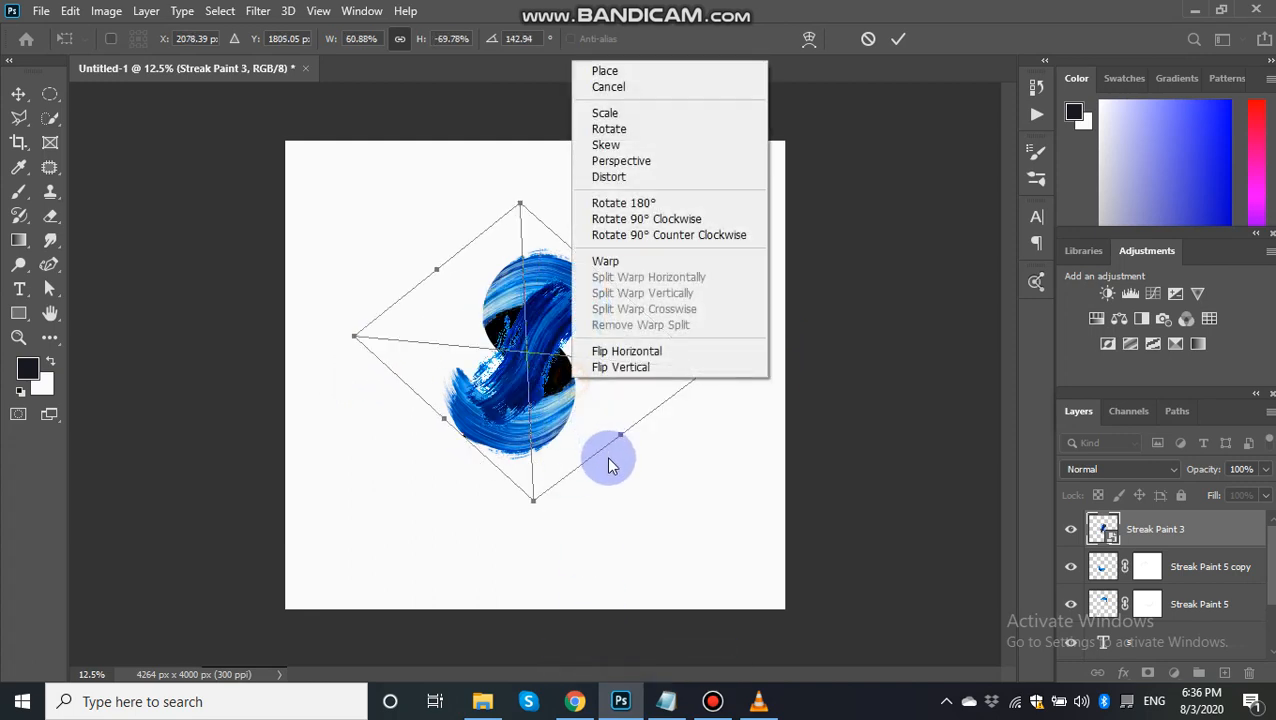
click(621, 367)
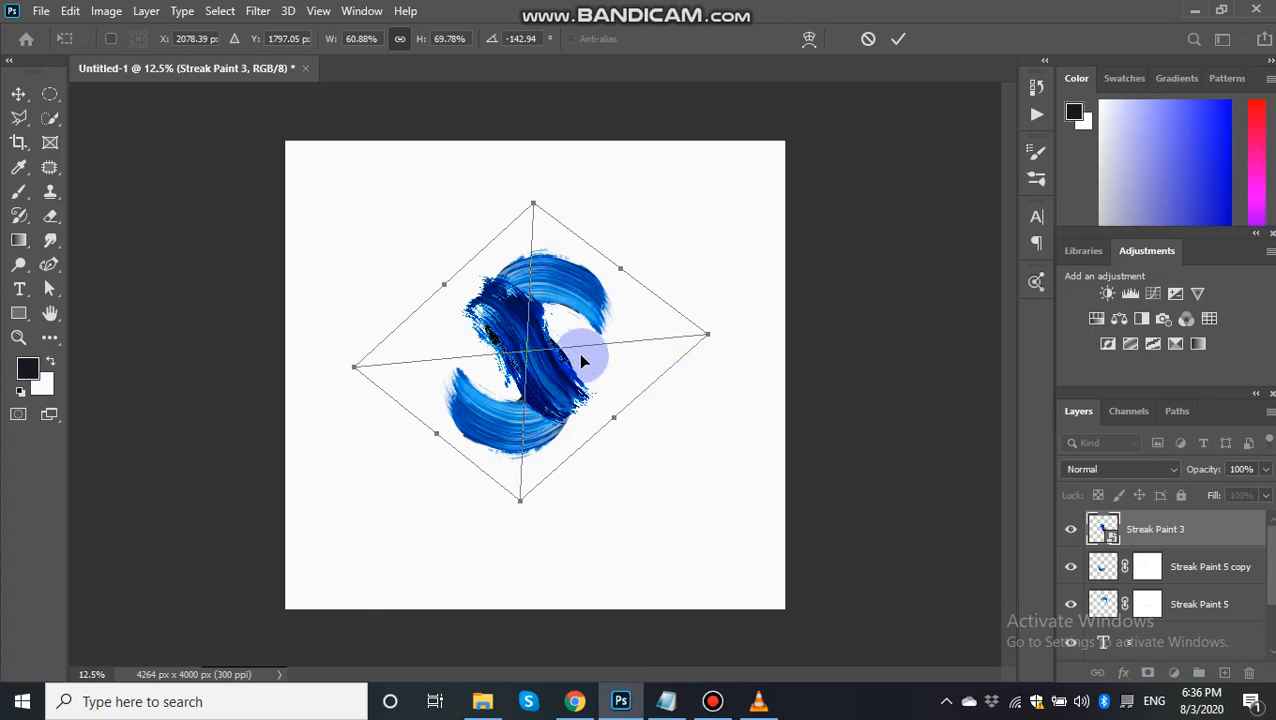
right_click(580, 356)
click(647, 661)
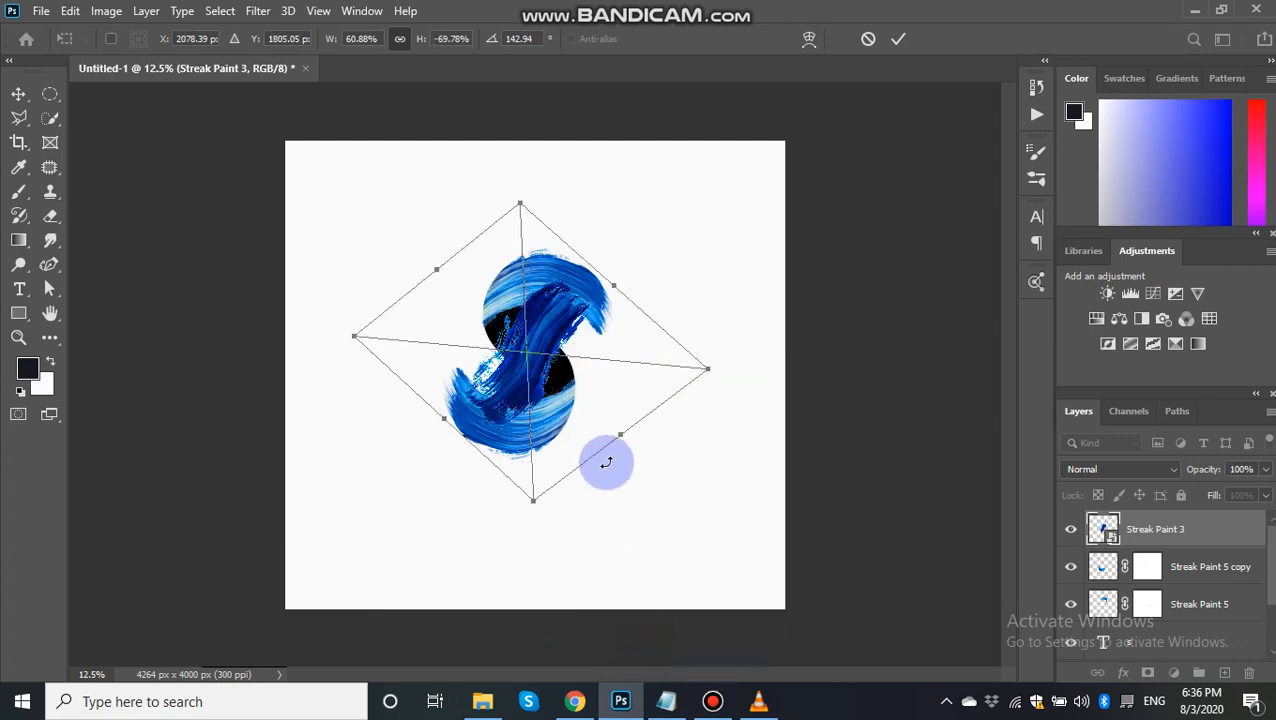
right_click(597, 374)
click(643, 365)
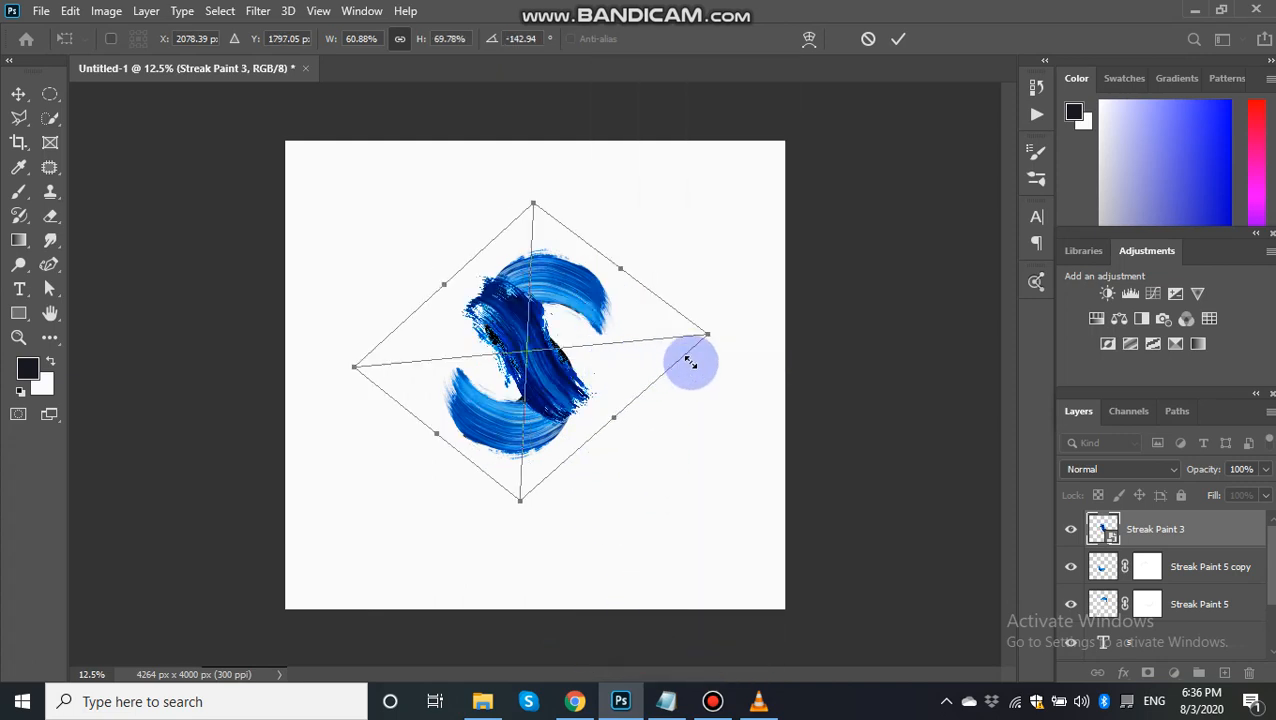
- Widen the dark streak, flip it horizontally and rotate it to about -94° along the middle of the S
drag(701, 337, 728, 326)
mouse_move(444, 284)
mouse_down()
mouse_move(427, 270)
mouse_move(439, 289)
mouse_up()
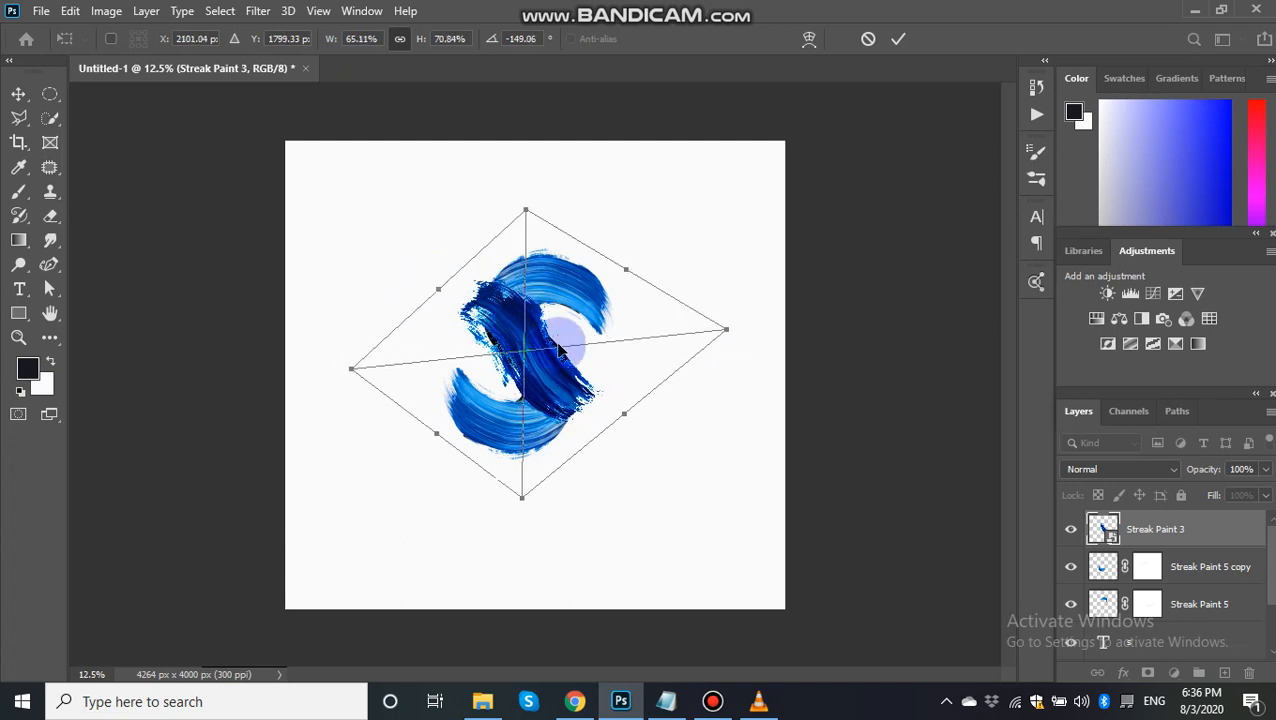
right_click(560, 347)
click(632, 632)
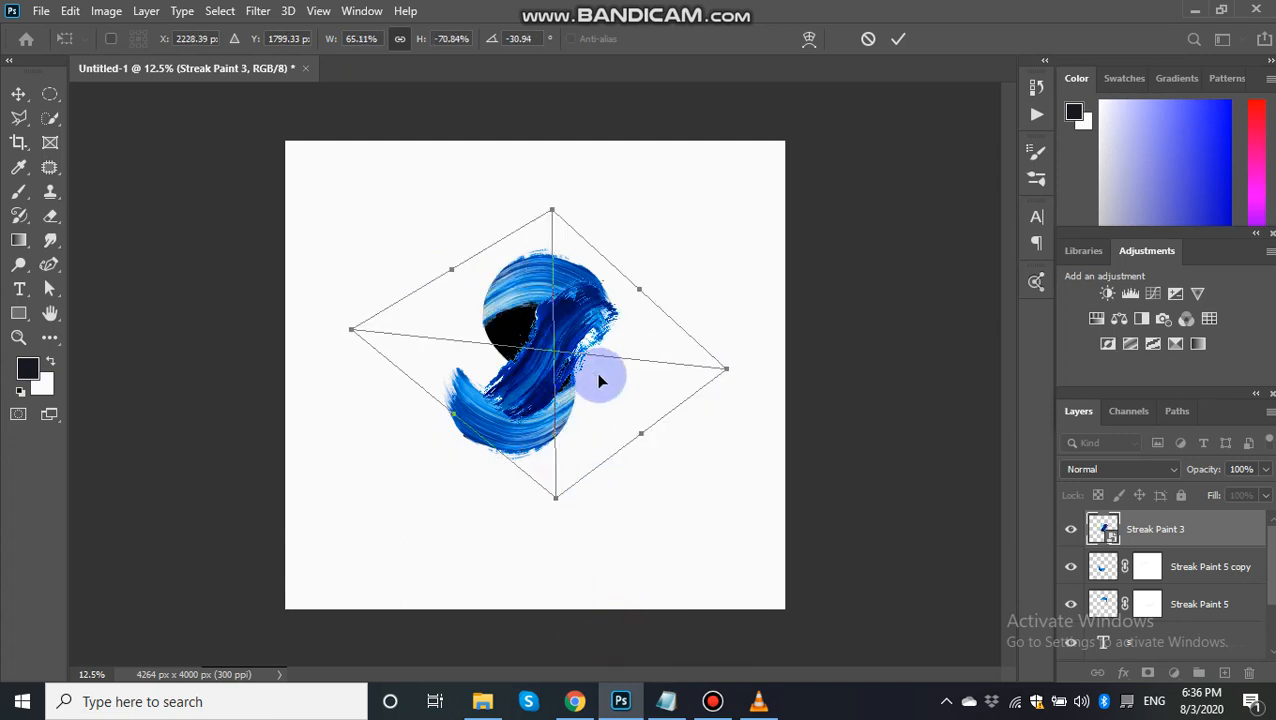
mouse_move(738, 330)
mouse_down()
mouse_move(672, 270)
mouse_move(552, 219)
mouse_move(551, 238)
mouse_move(574, 241)
mouse_up()
drag(616, 371, 598, 372)
drag(699, 344, 703, 384)
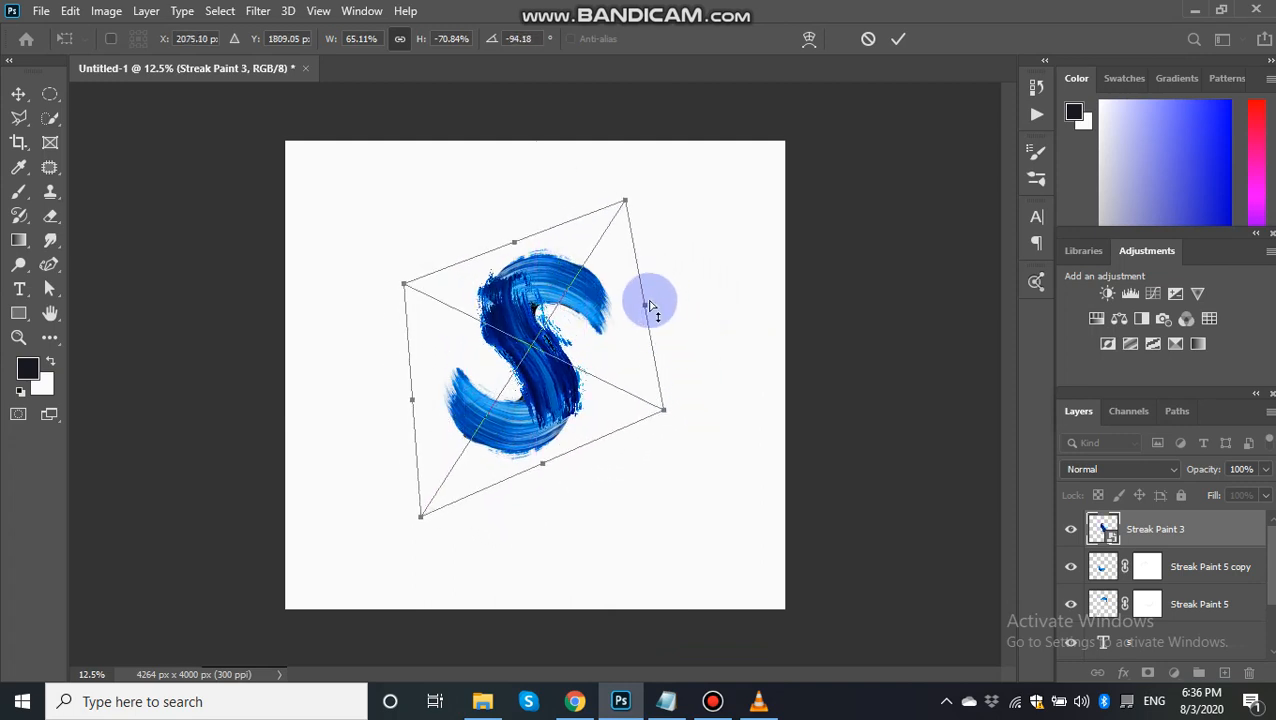
- Distort the dark streak's sides and corners to join both curves of the S, and apply the transform
drag(648, 310, 656, 292)
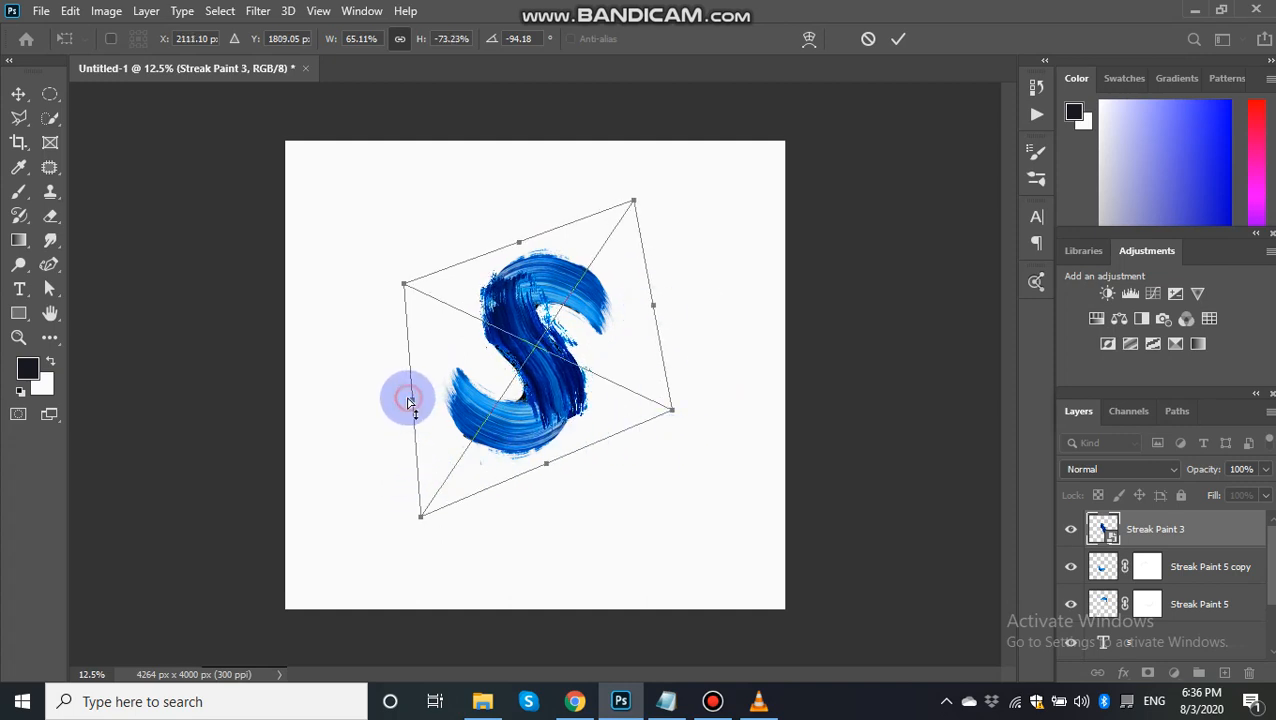
drag(408, 402, 405, 522)
drag(539, 478, 527, 465)
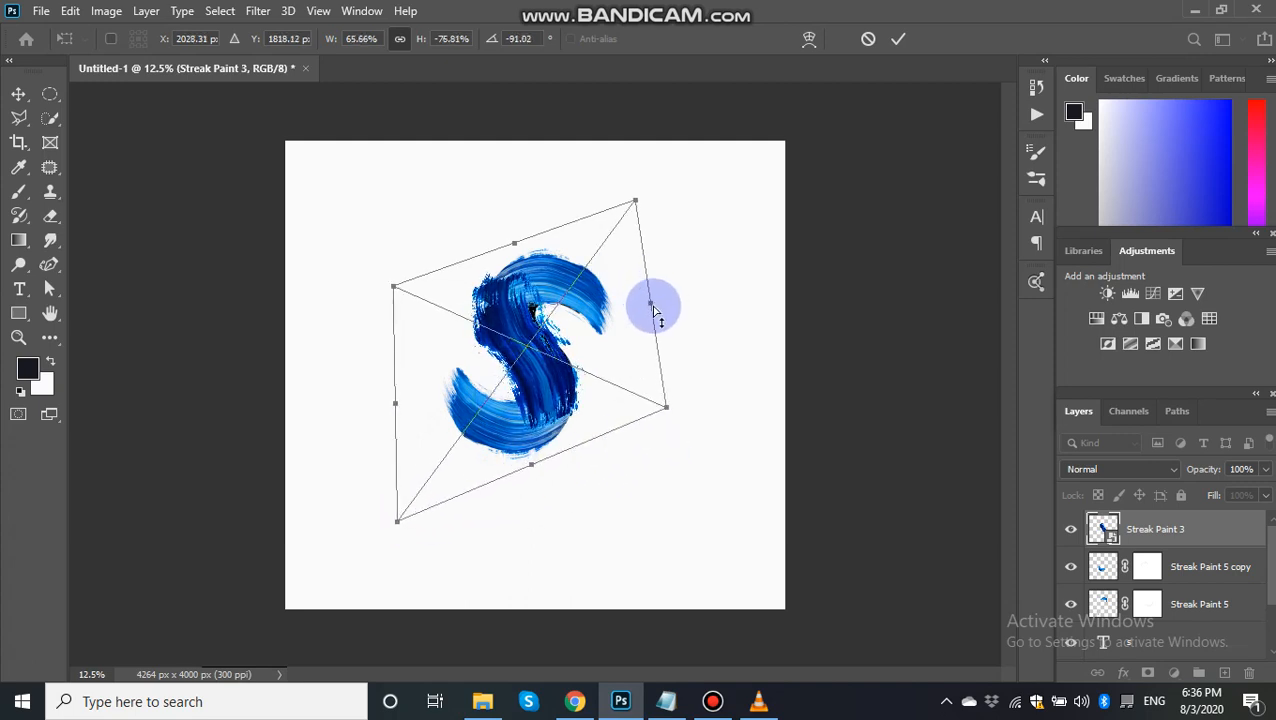
drag(653, 310, 661, 302)
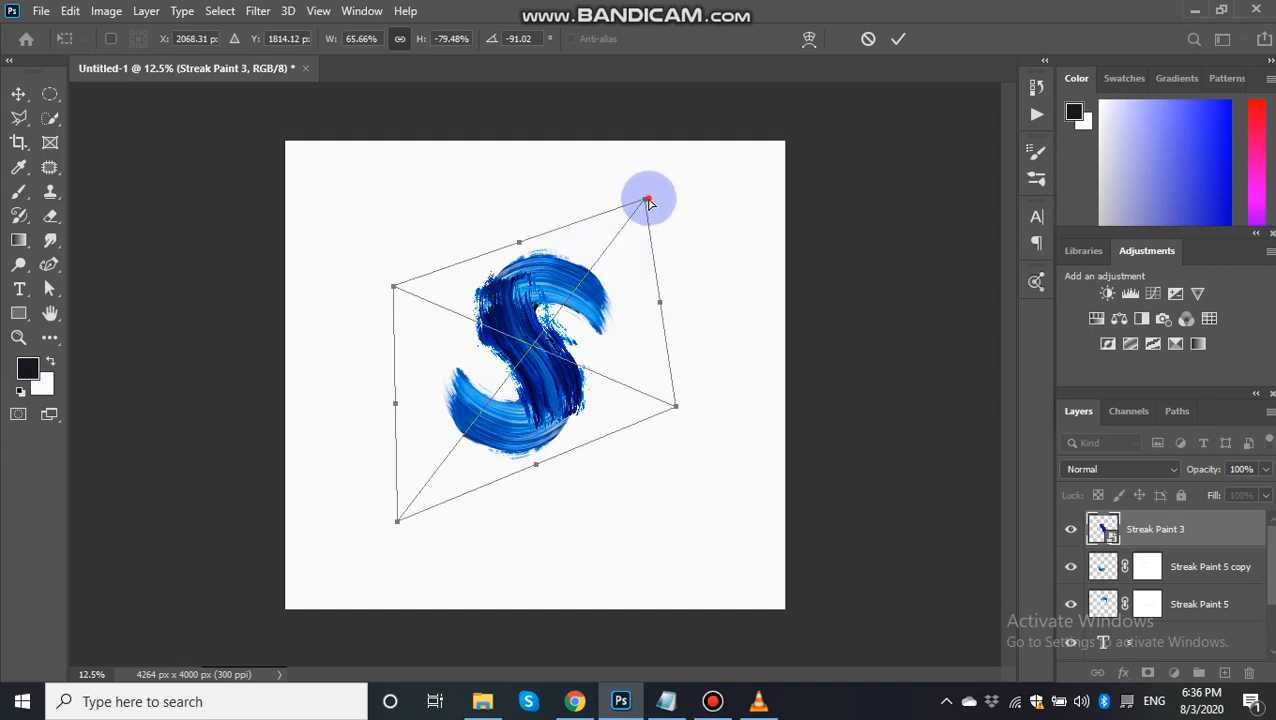
mouse_move(648, 203)
mouse_down()
mouse_move(661, 205)
mouse_move(648, 213)
mouse_up()
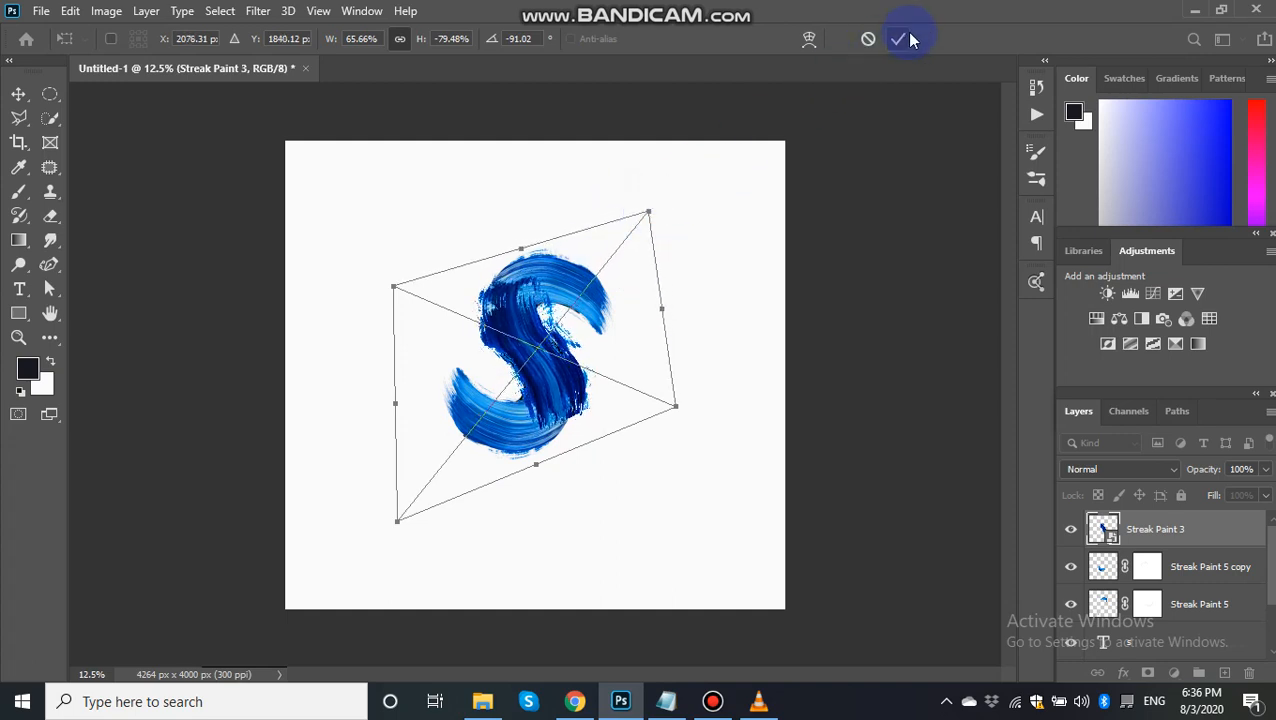
click(899, 39)
key(z)
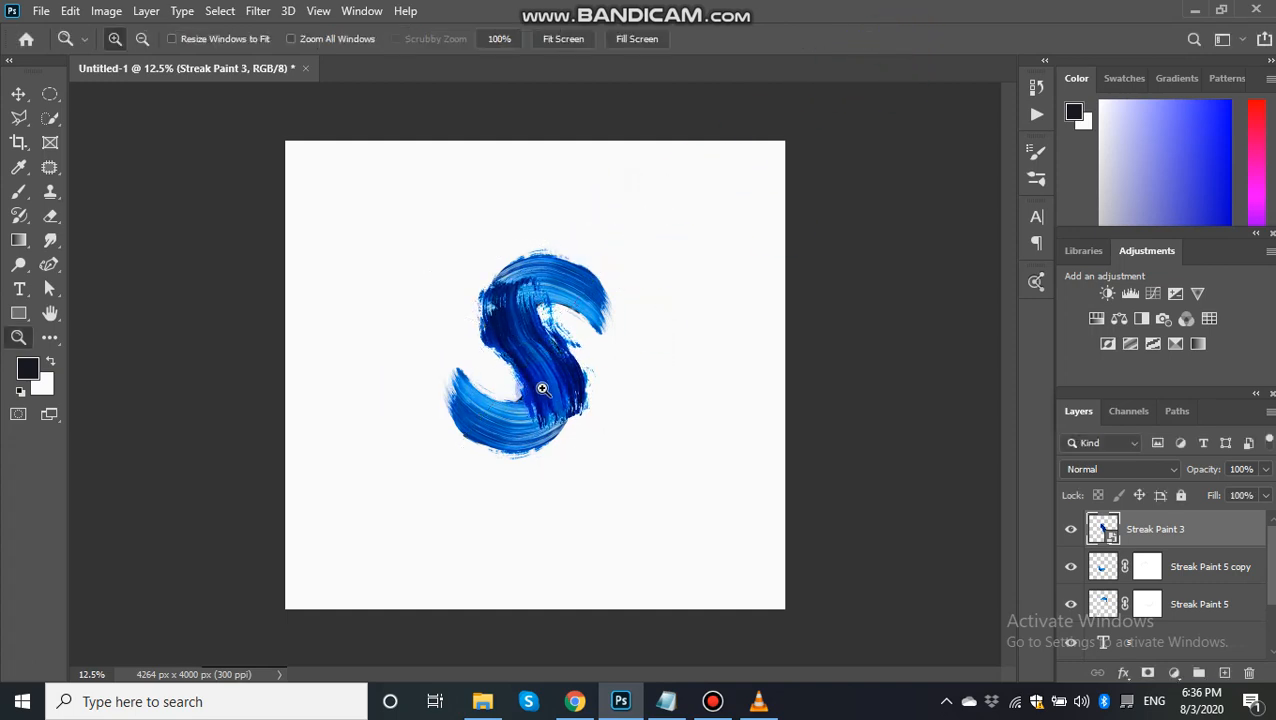
- Delete the s text layer beneath the paint streaks
mouse_move(1090, 537)
mouse_down()
mouse_move(1250, 562)
mouse_move(1270, 612)
mouse_up()
right_click(1157, 567)
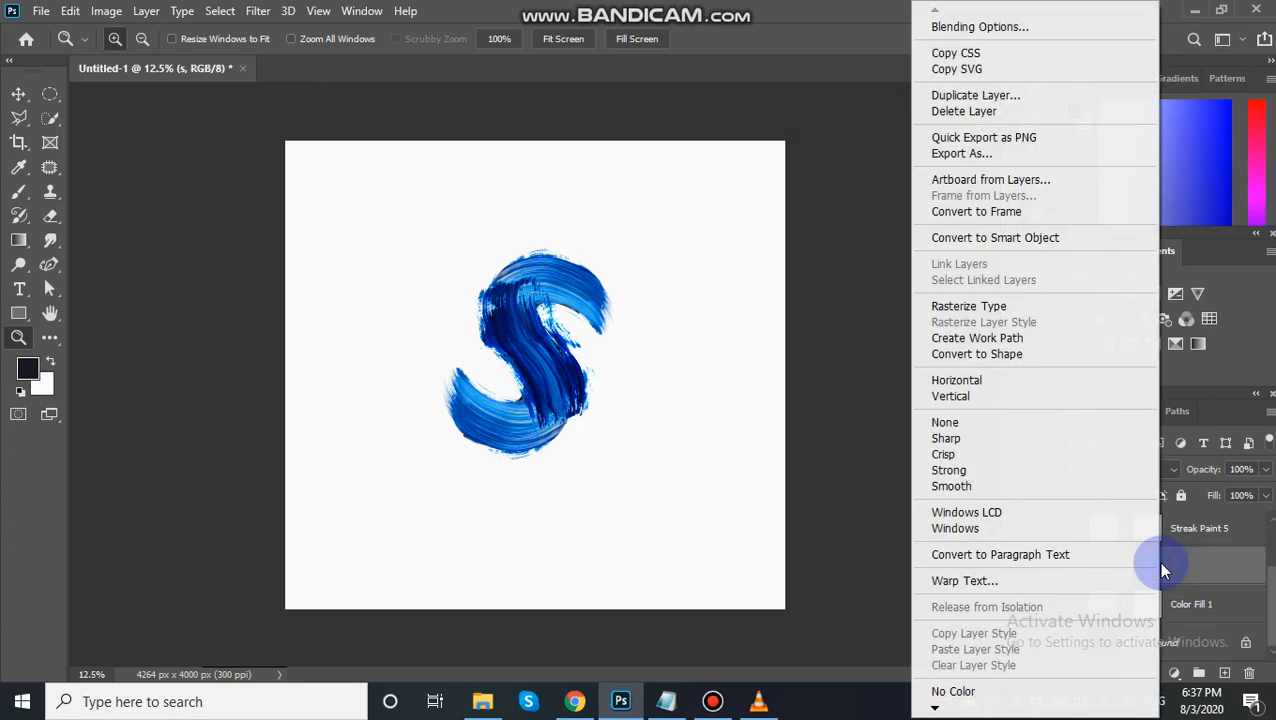
click(958, 108)
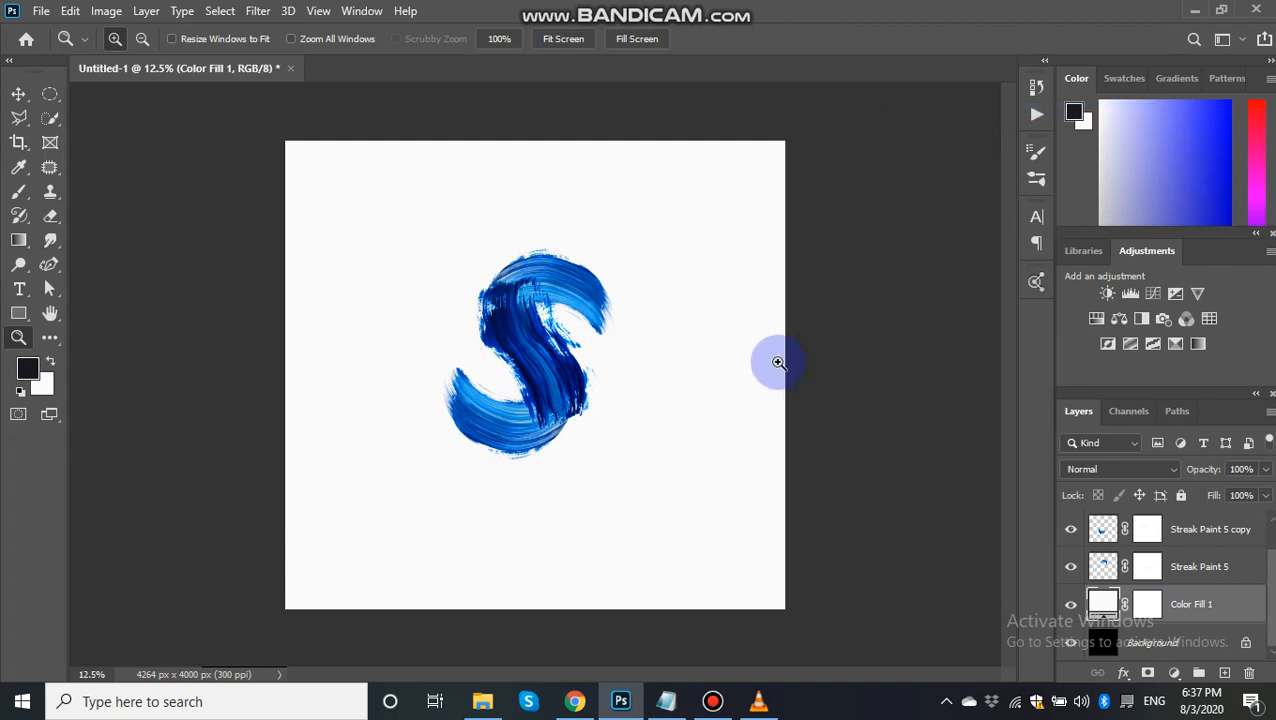
- Load the Streak Paint 5 layer as a selection and brush a dark shadow where it meets the middle streak
click(547, 315)
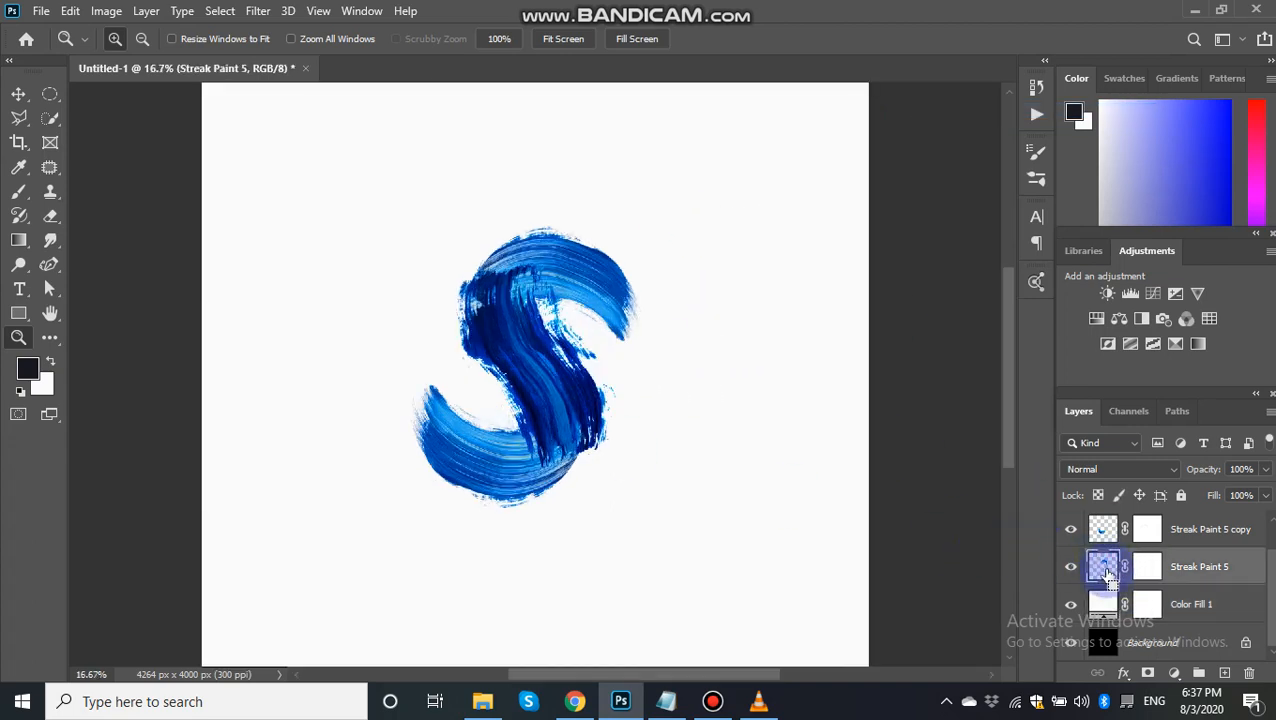
ctrl+click(1103, 567)
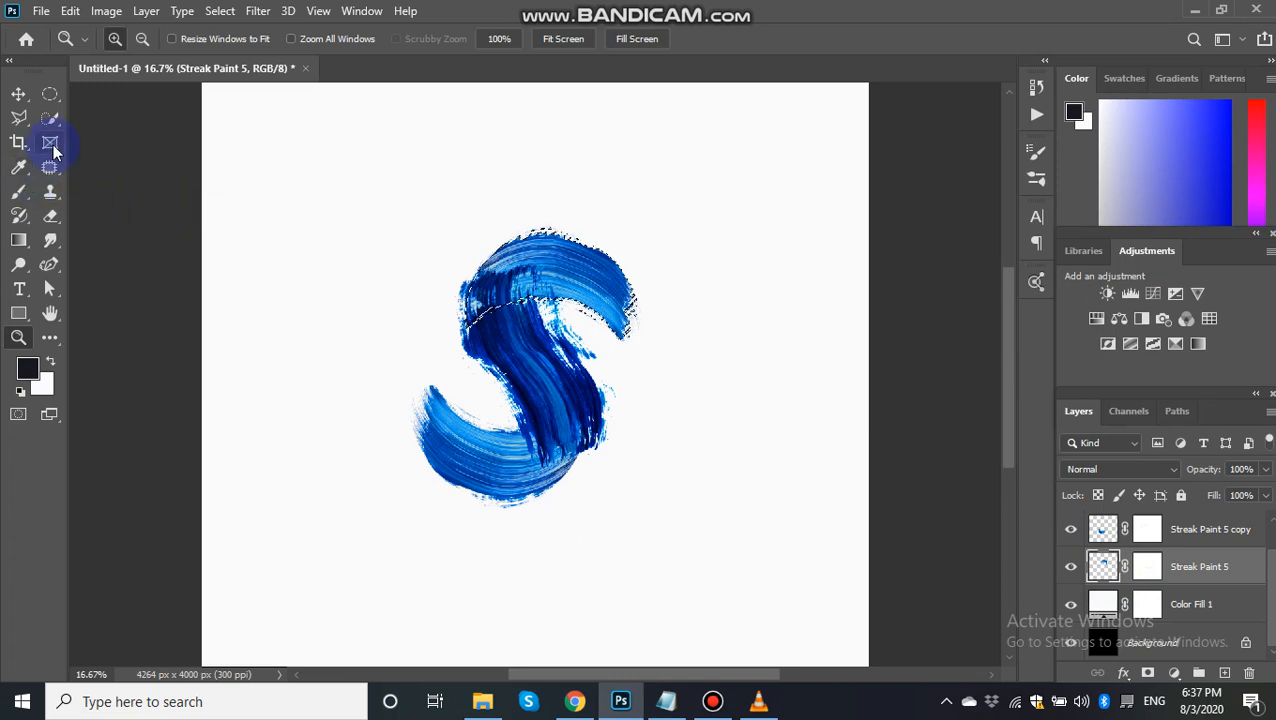
click(19, 192)
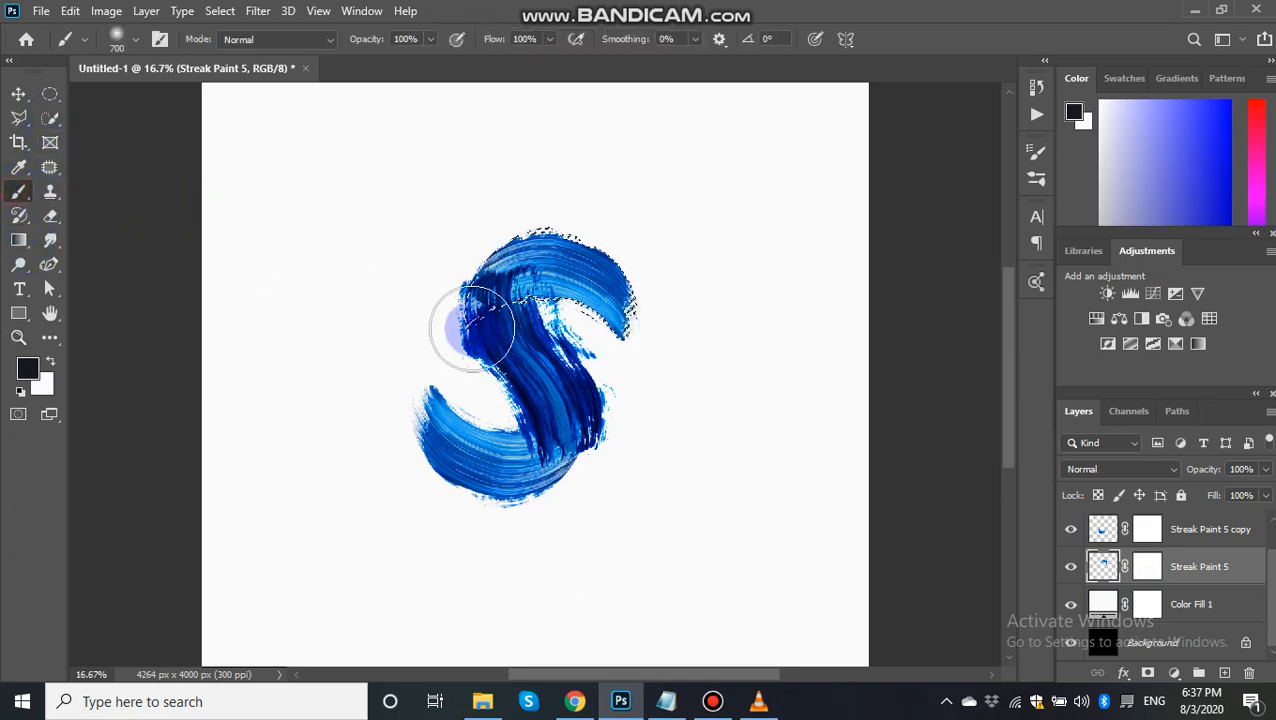
mouse_move(501, 313)
mouse_down()
mouse_move(496, 291)
mouse_move(584, 370)
mouse_up()
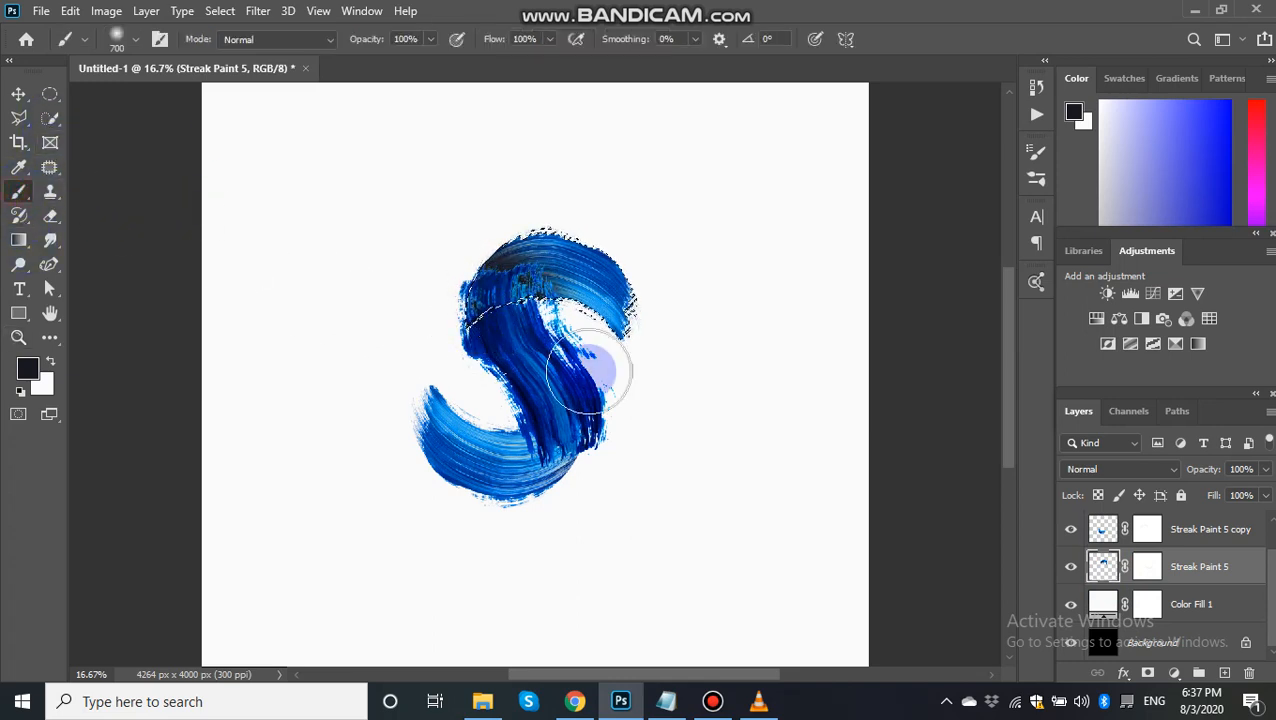
- Load the Streak Paint 5 copy layer as a selection, brush a dark shadow beside the middle streak, and deselect
click(1103, 537)
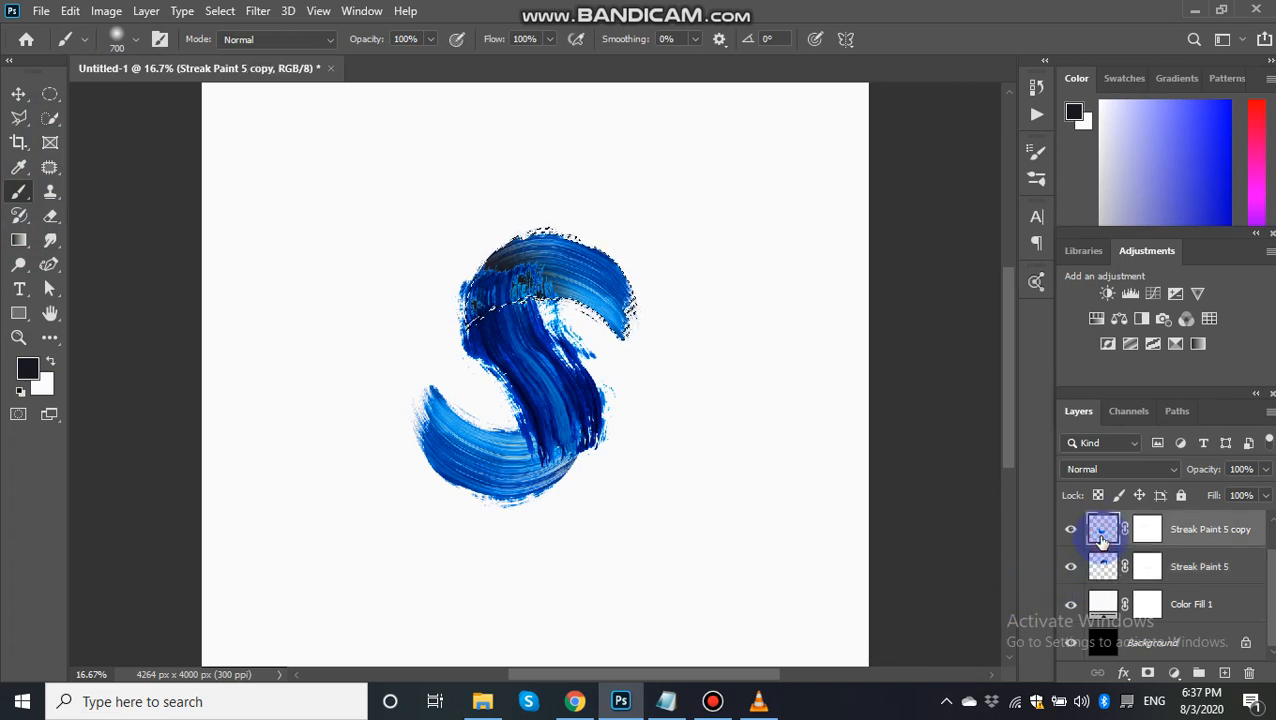
ctrl+click(1103, 540)
mouse_move(544, 428)
mouse_down()
mouse_move(549, 450)
mouse_move(527, 436)
mouse_move(555, 452)
mouse_up()
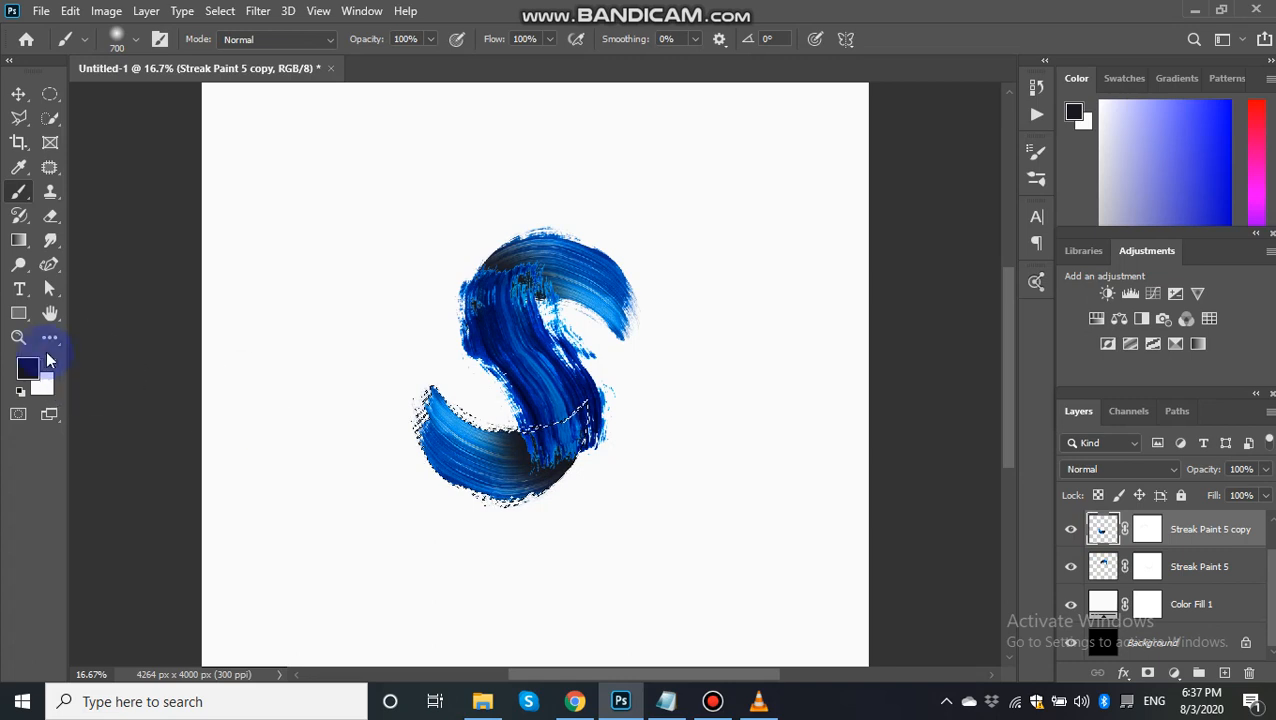
click(17, 339)
key(ctrl+d)
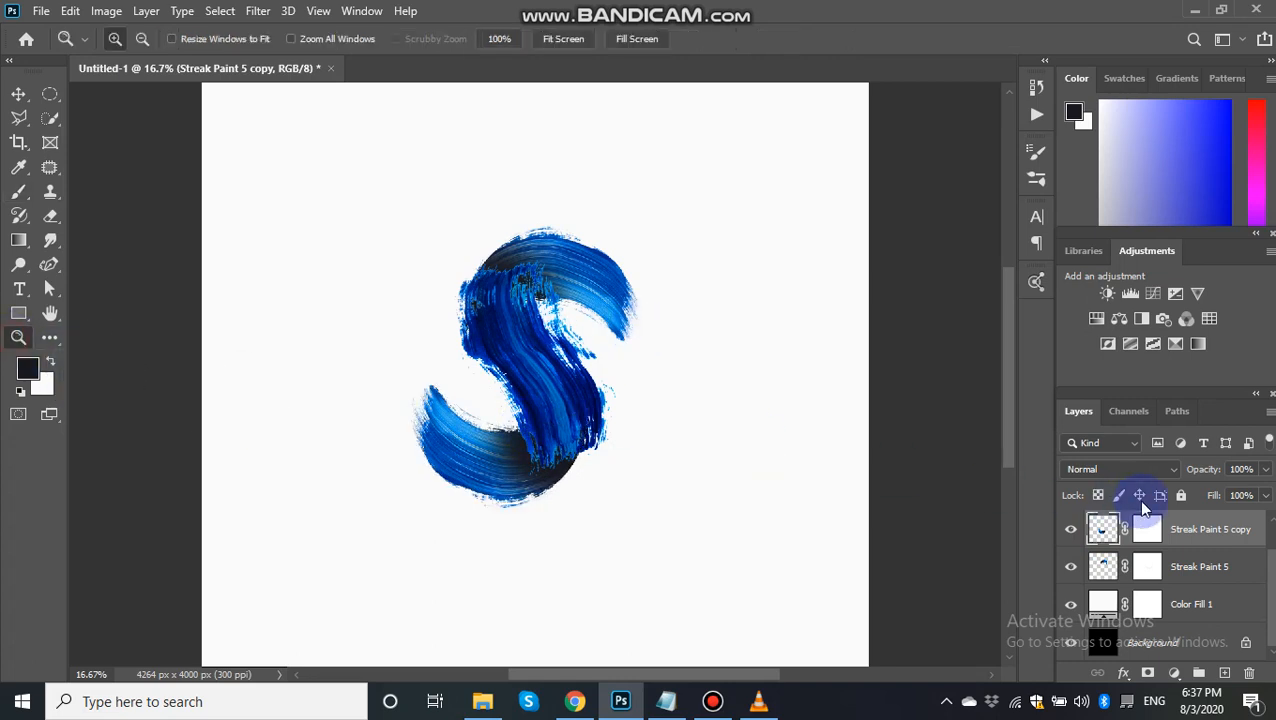
- Fit the canvas on screen and select the Color Fill 1 layer
right_click(593, 320)
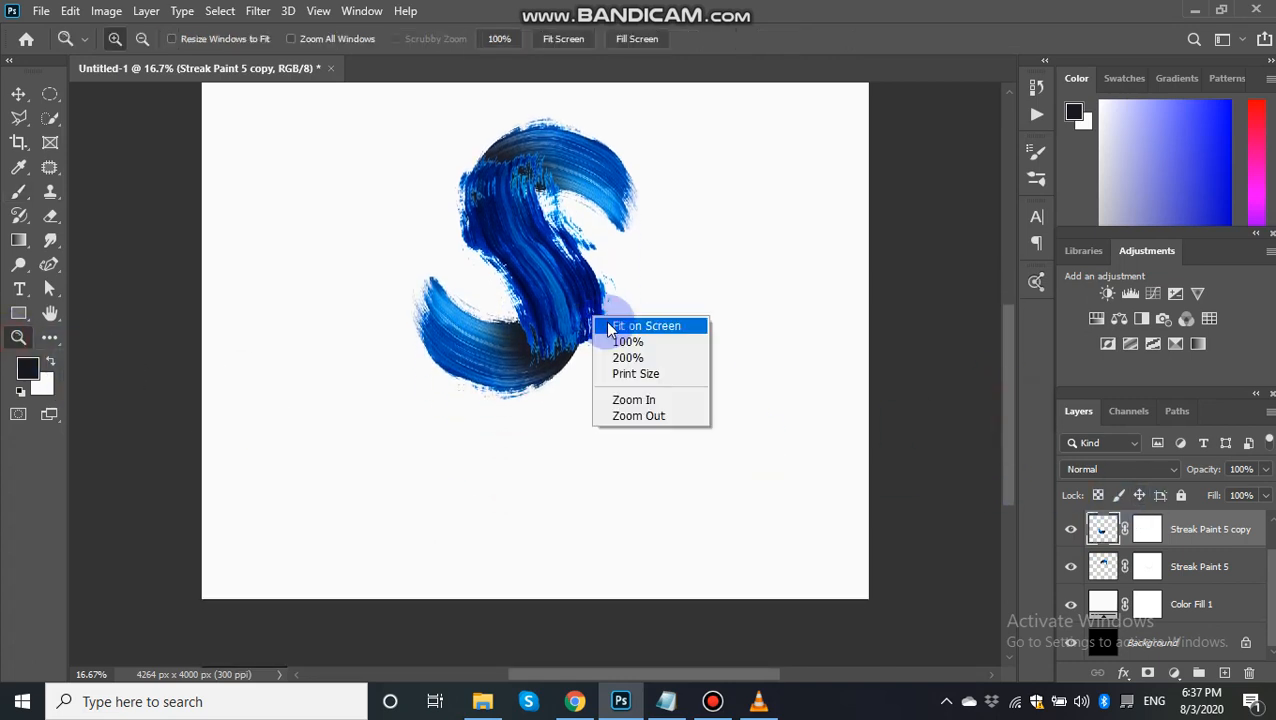
click(608, 329)
scroll(1262, 598, up, 1)
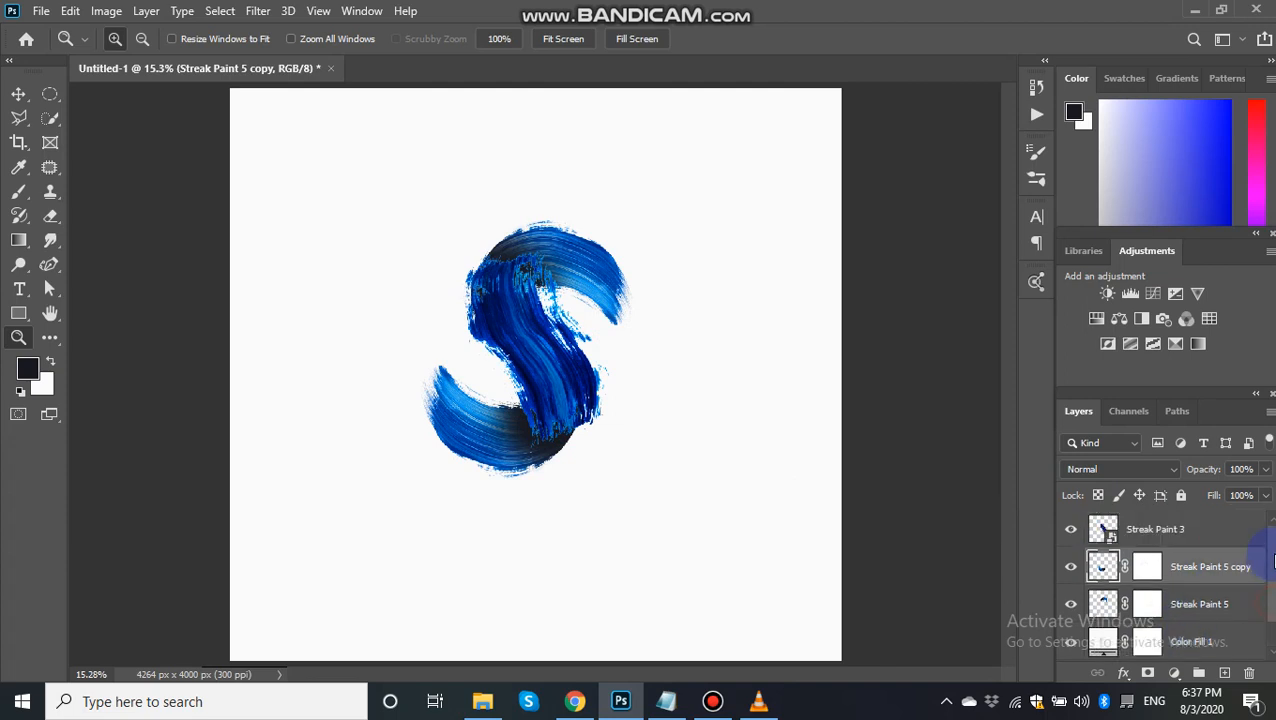
mouse_move(1269, 595)
mouse_down()
mouse_move(1269, 643)
mouse_move(1272, 547)
mouse_move(1274, 630)
mouse_up()
click(1199, 611)
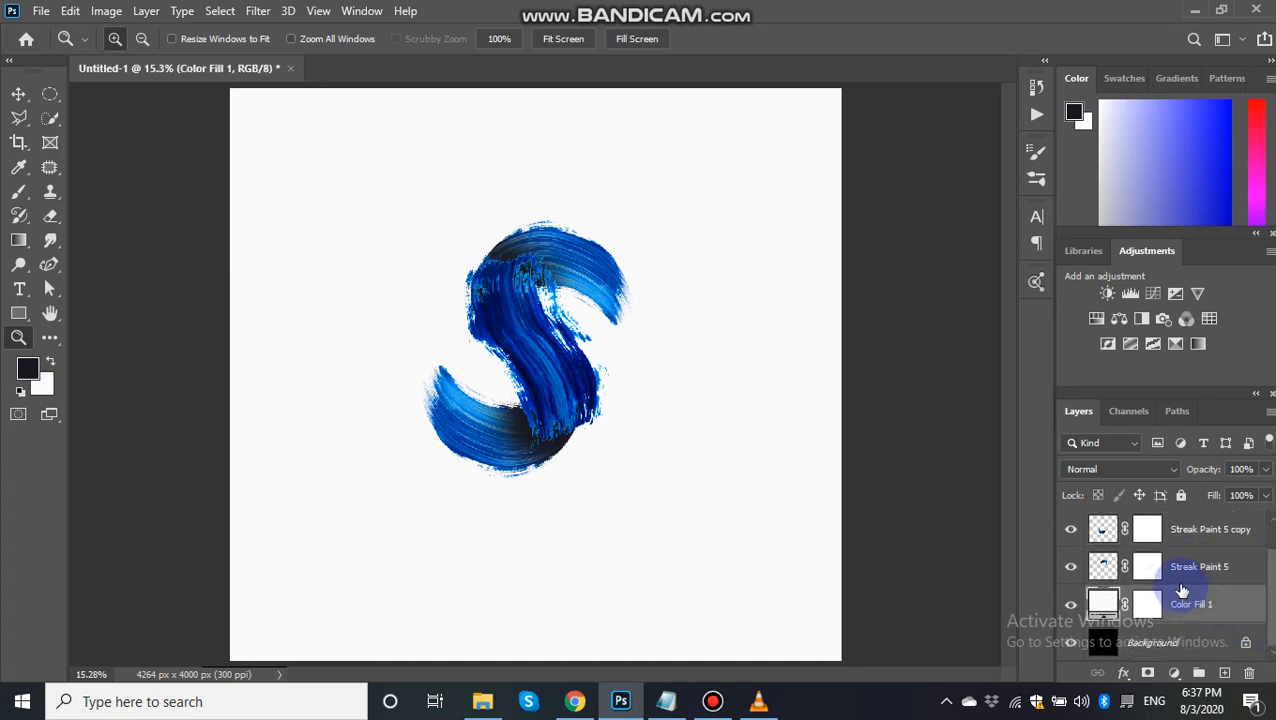
- Add a new layer directly above Color Fill 1 and dab one soft 700 px dark brush spot below the S
click(1183, 581)
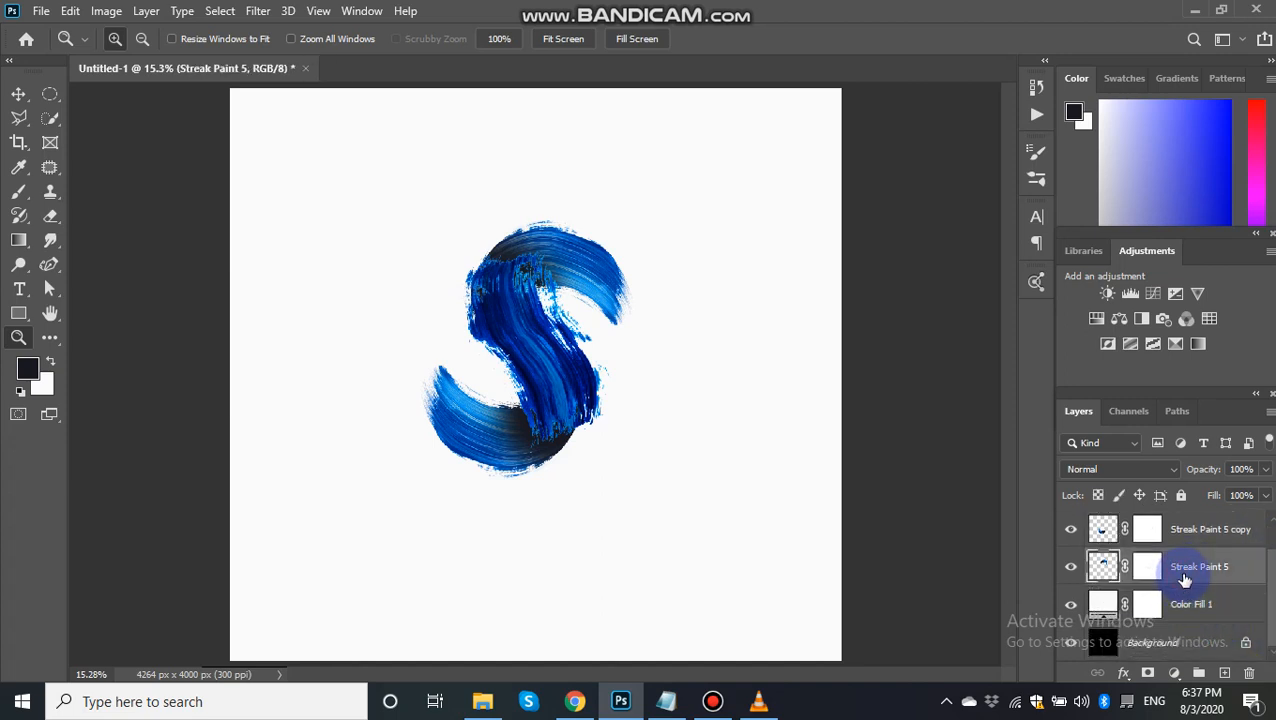
click(1186, 606)
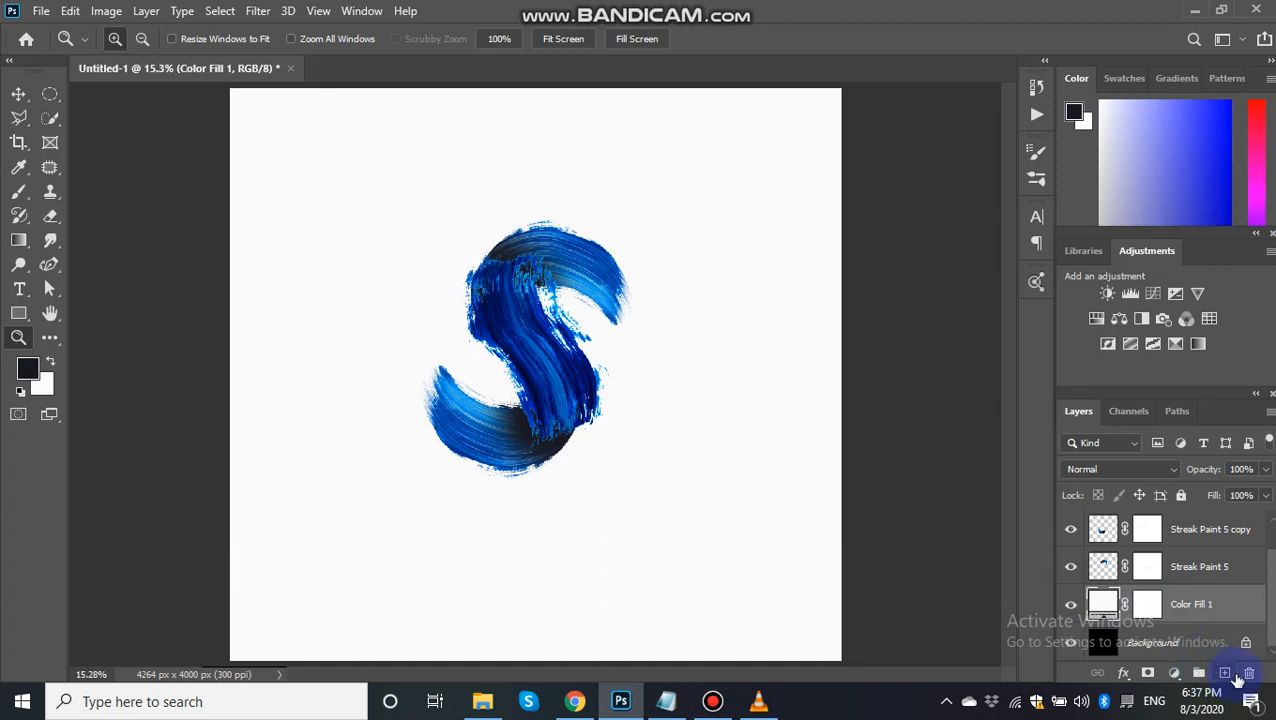
click(1226, 673)
click(18, 192)
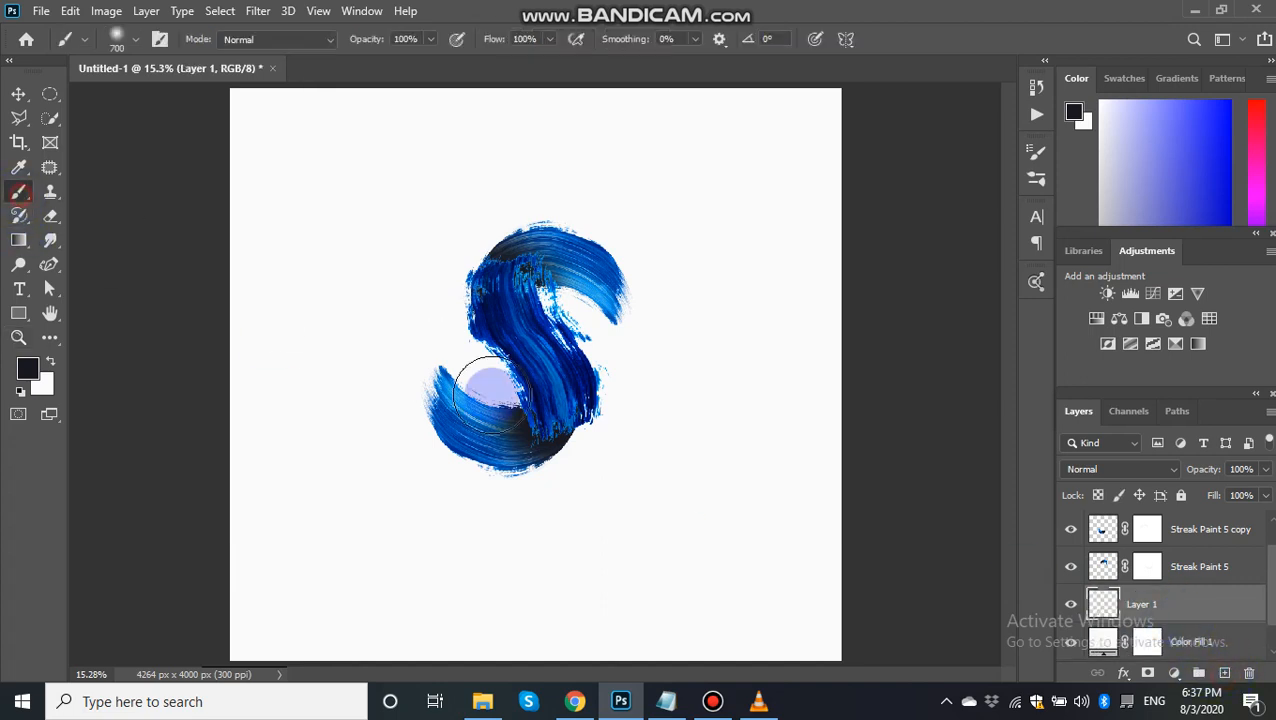
click(493, 521)
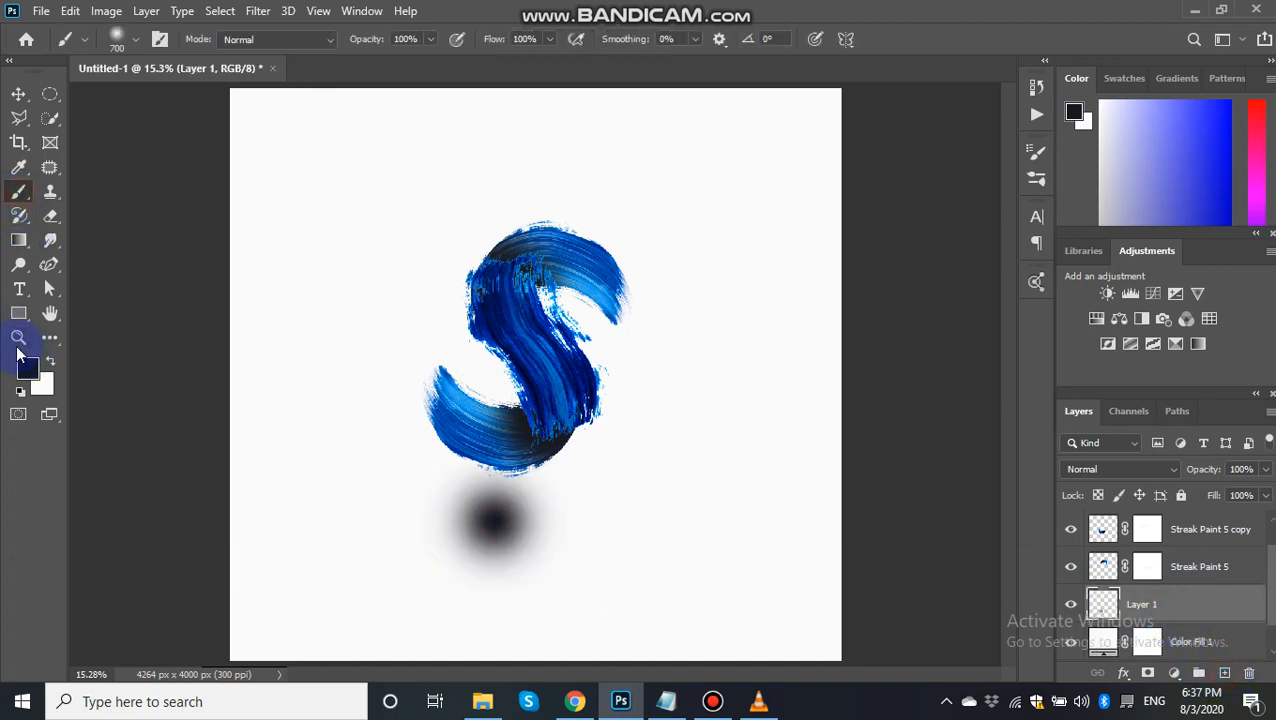
- Distort the dark spot into a wide, flat shadow ellipse centred beneath the S, about 188% wide and 73% high, and apply the transform
click(18, 340)
key(ctrl+t)
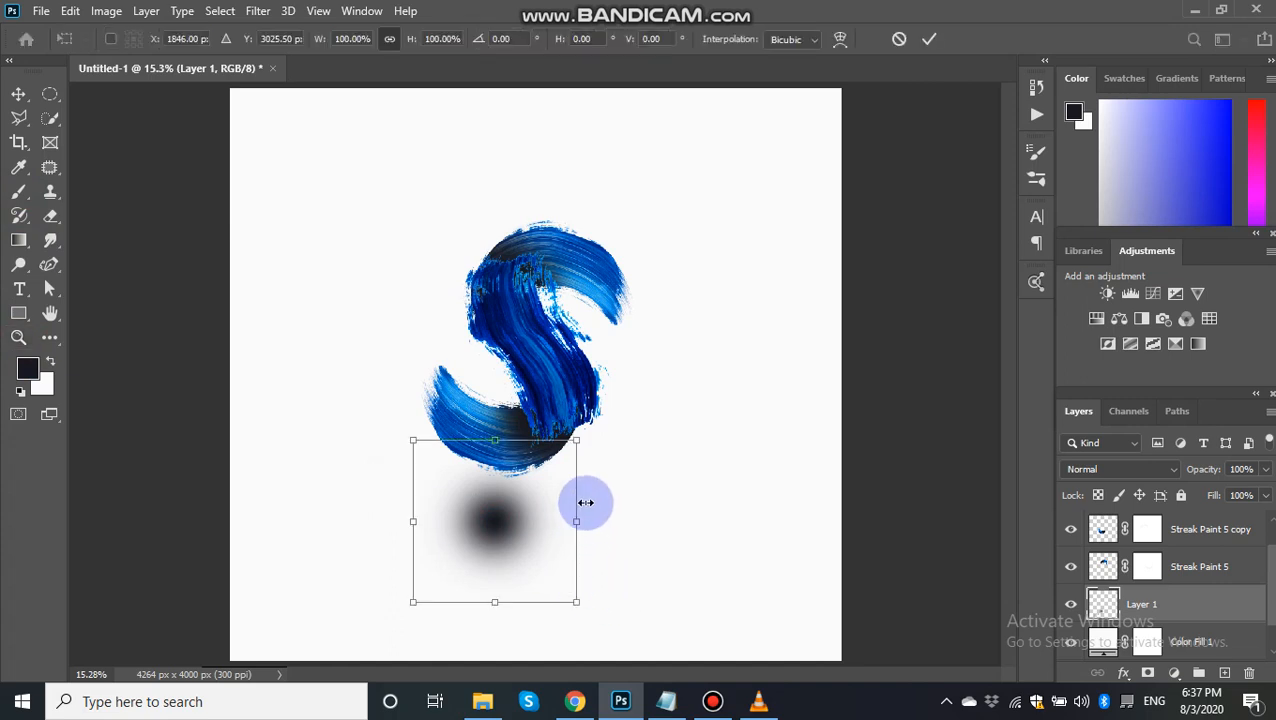
mouse_move(586, 608)
mouse_down()
mouse_move(669, 624)
mouse_move(600, 593)
mouse_up()
drag(576, 444, 678, 499)
drag(404, 446, 366, 474)
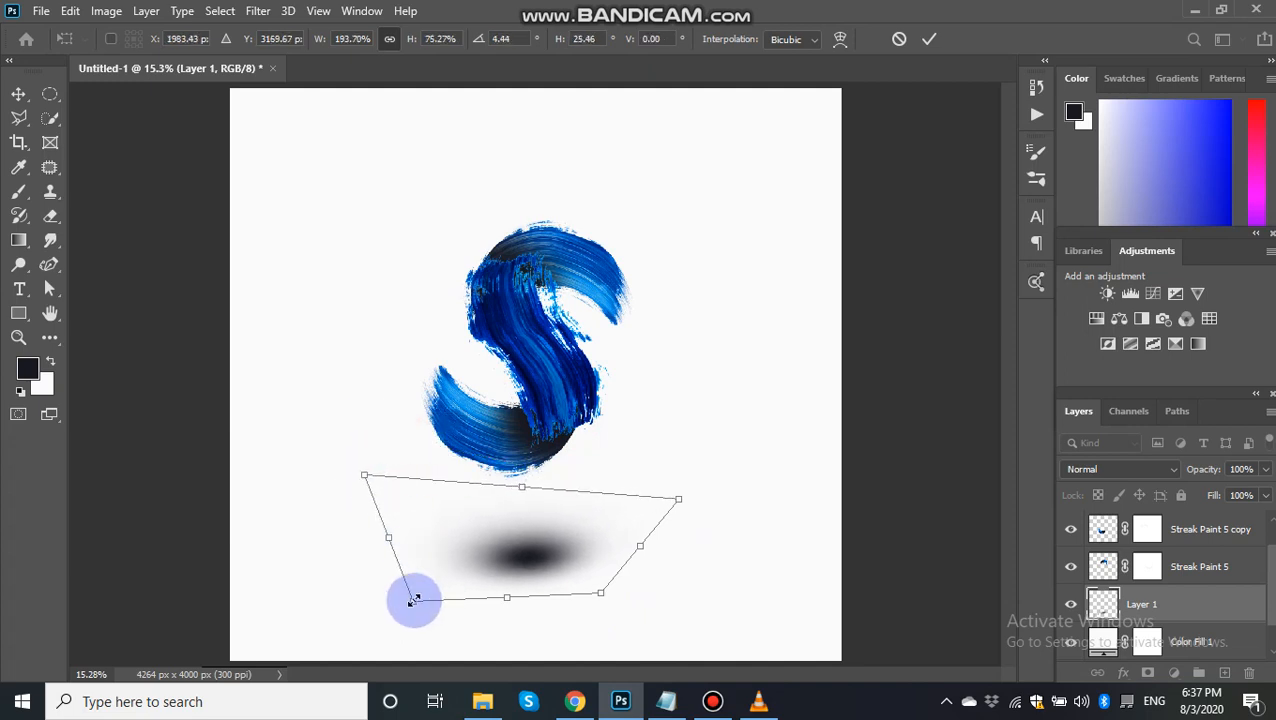
drag(413, 601, 372, 593)
drag(602, 592, 655, 603)
drag(567, 522, 566, 520)
drag(677, 494, 678, 489)
drag(570, 548, 570, 547)
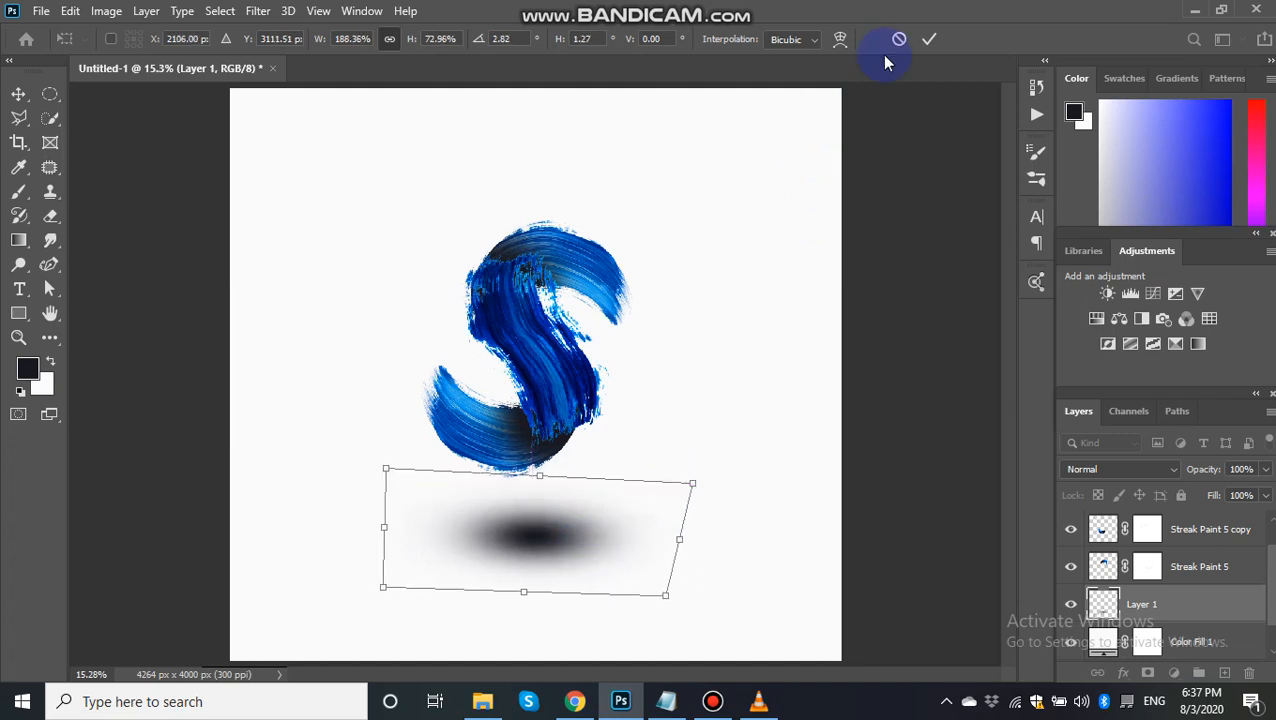
click(929, 40)
key(z)
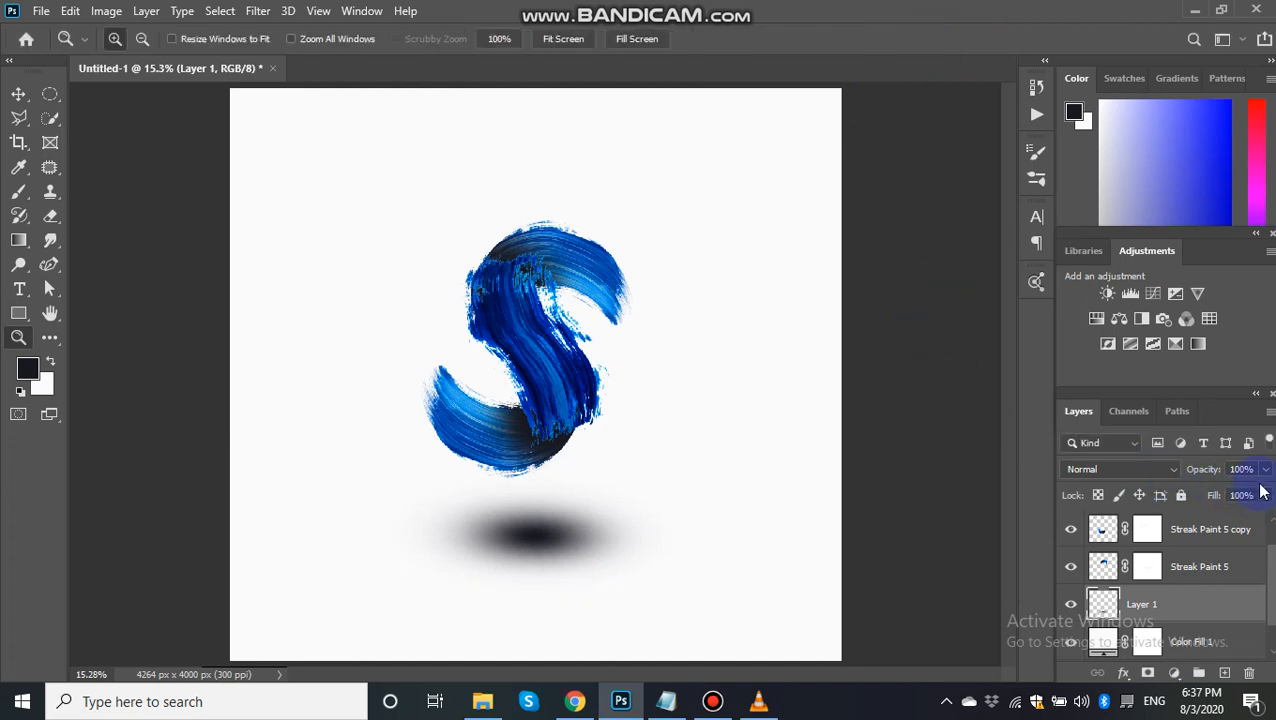
- Lower the opacity of the shadow layer beneath the S to 89%
drag(1233, 494, 1258, 495)
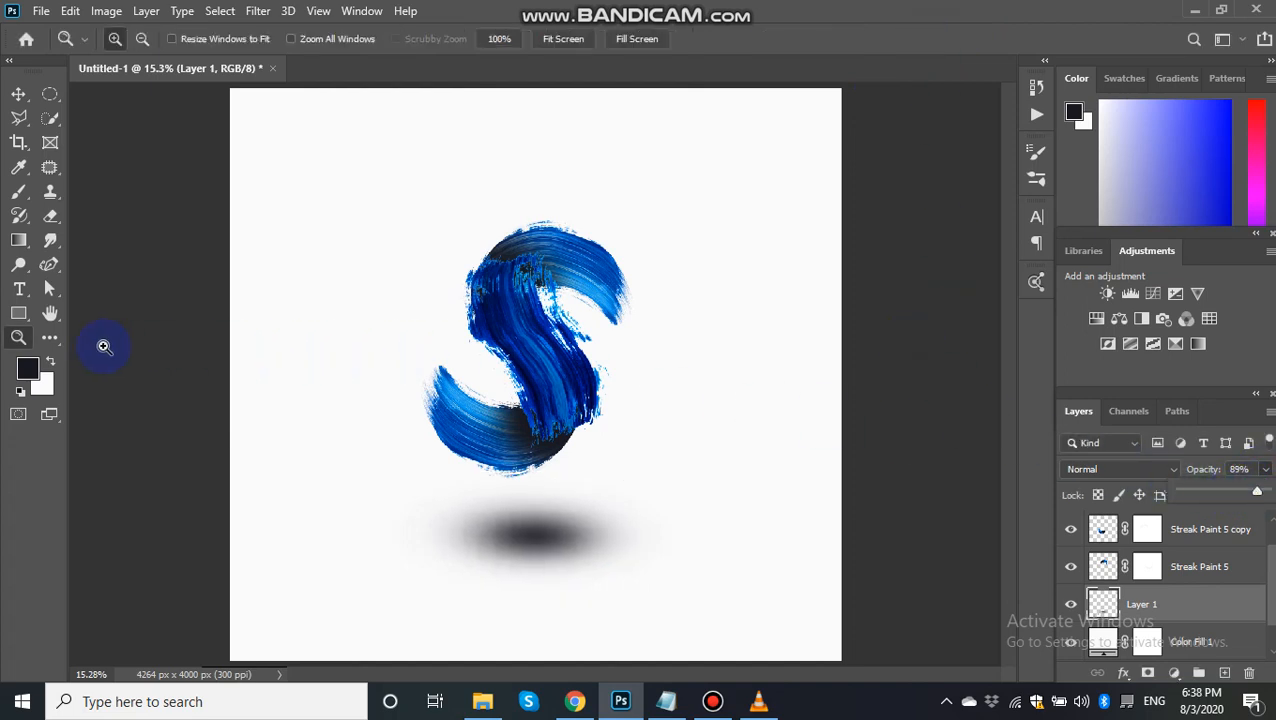
right_click(522, 299)
click(618, 400)
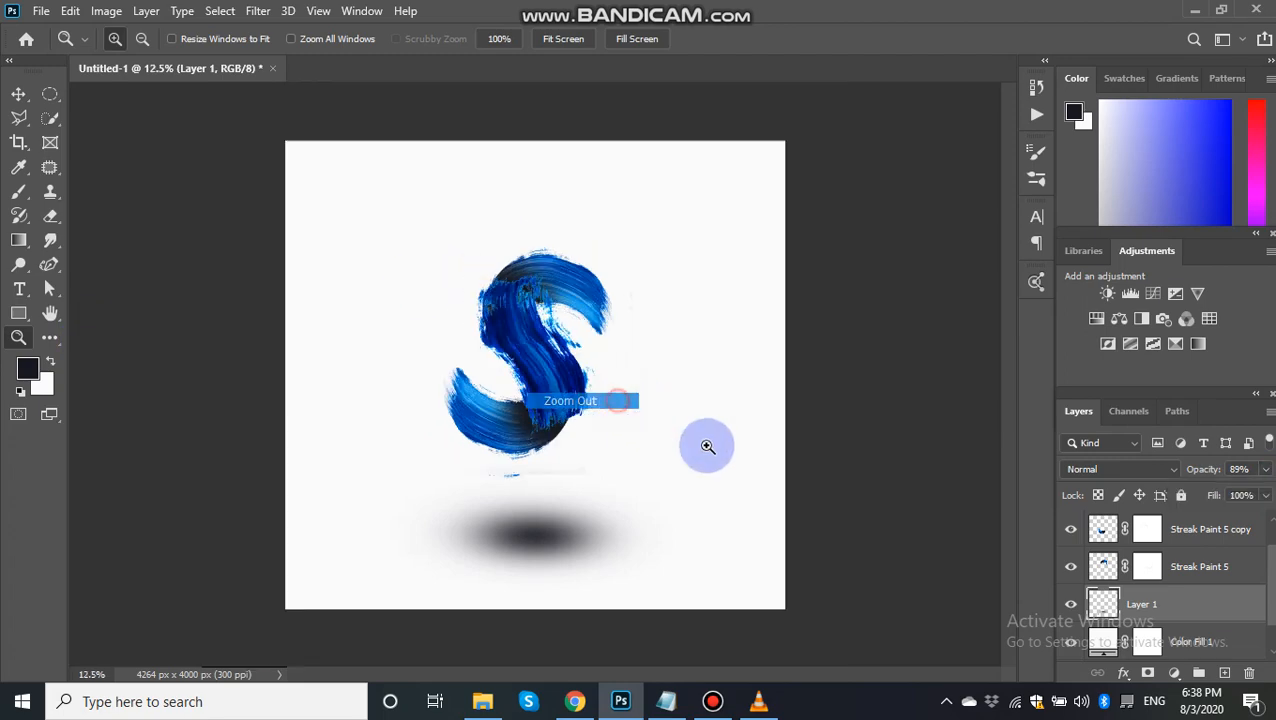